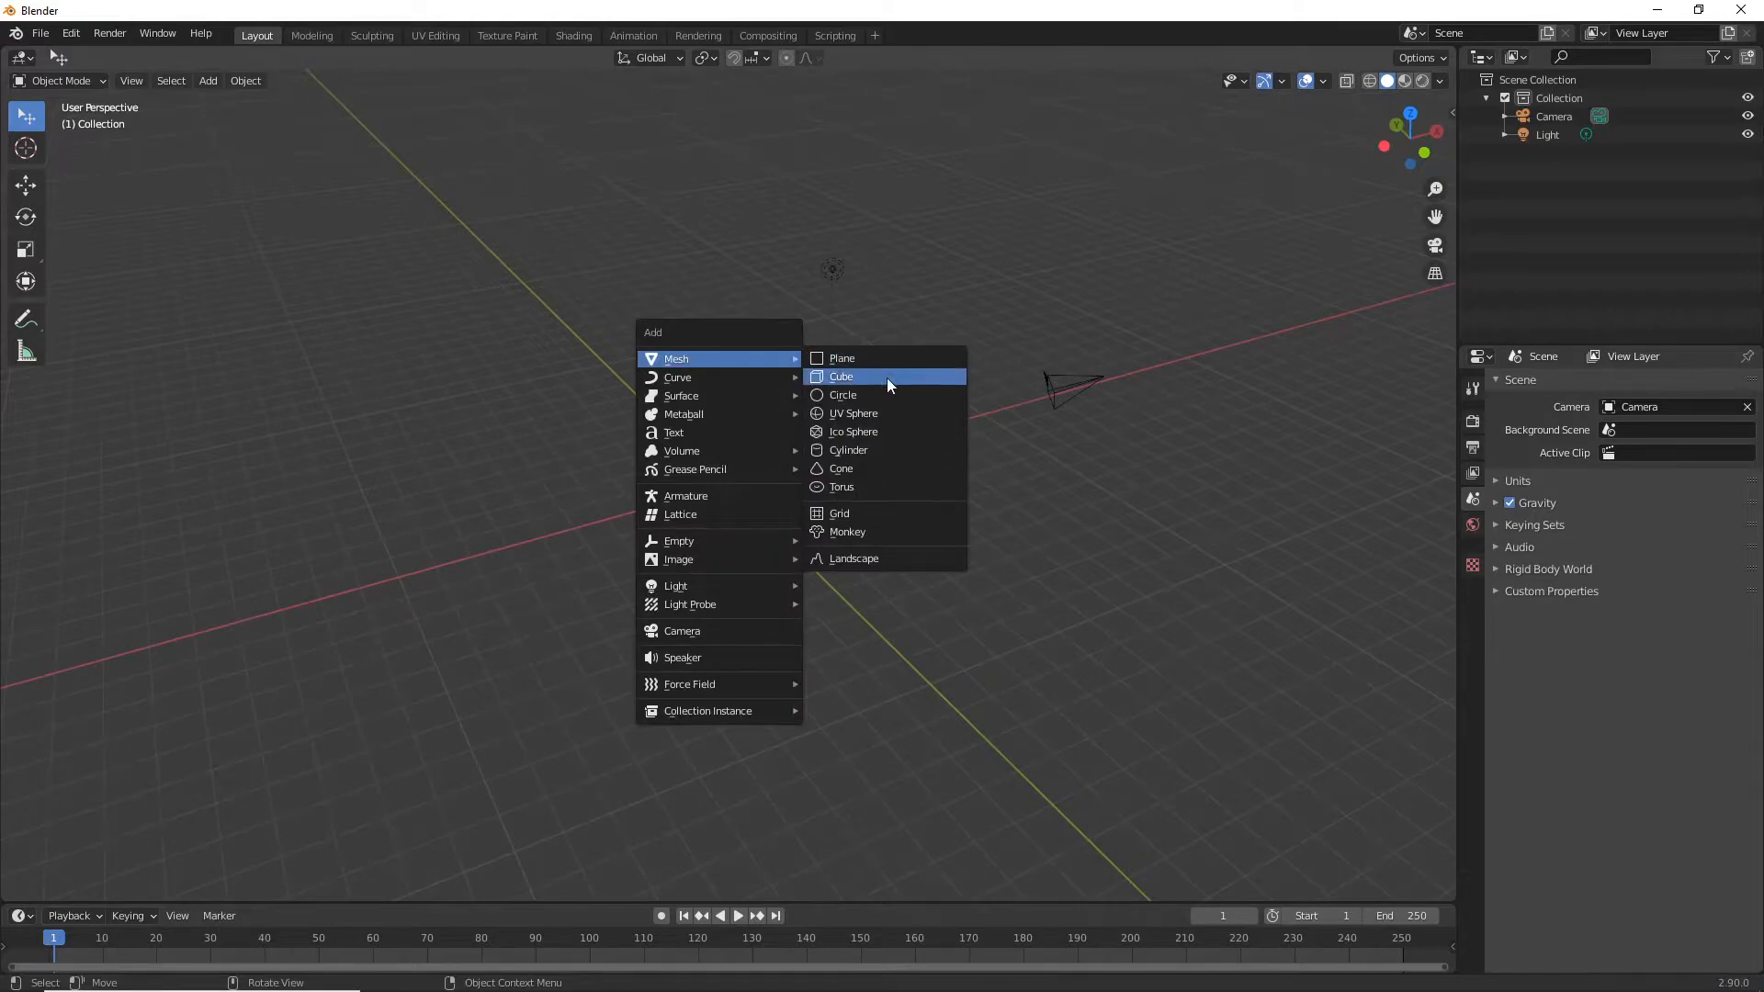
Add a cube mesh to the empty scene as the base of the house
left_click(840, 376)
left_click(26, 185)
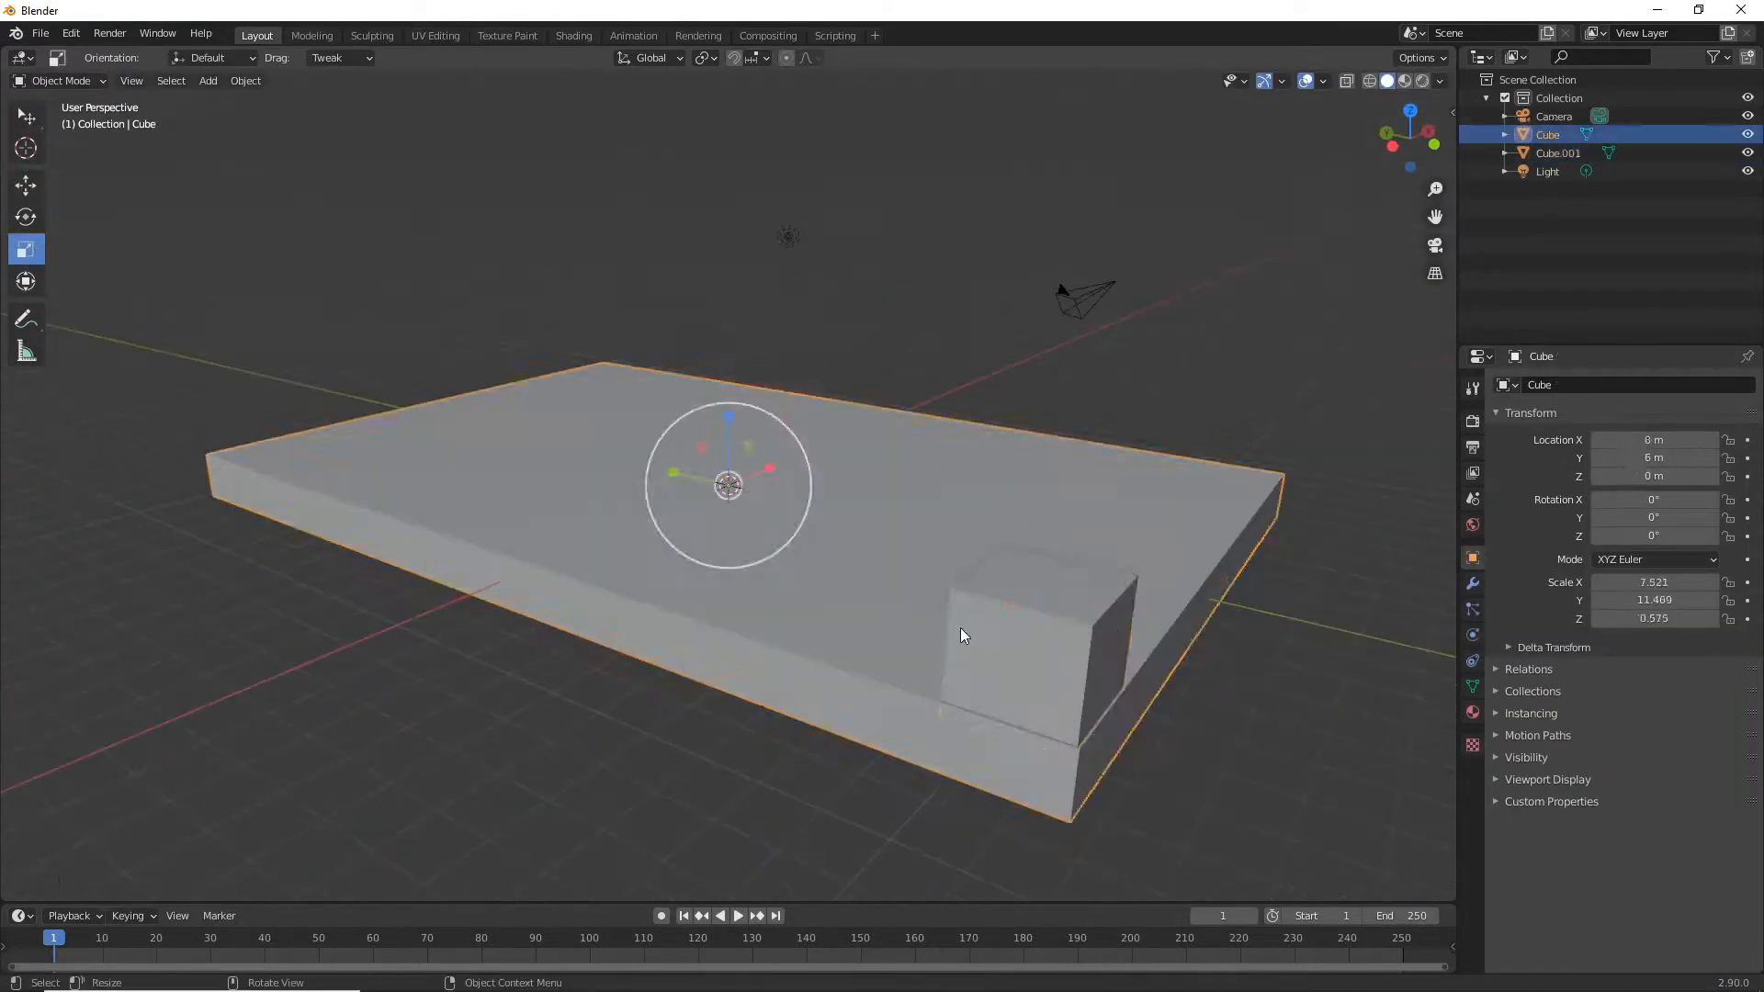
Stretch the thin block at the slab's corner along X to a scale of about 7.2, forming the short end wall
left_click(961, 636)
middle_click_drag(961, 636, 515, 708)
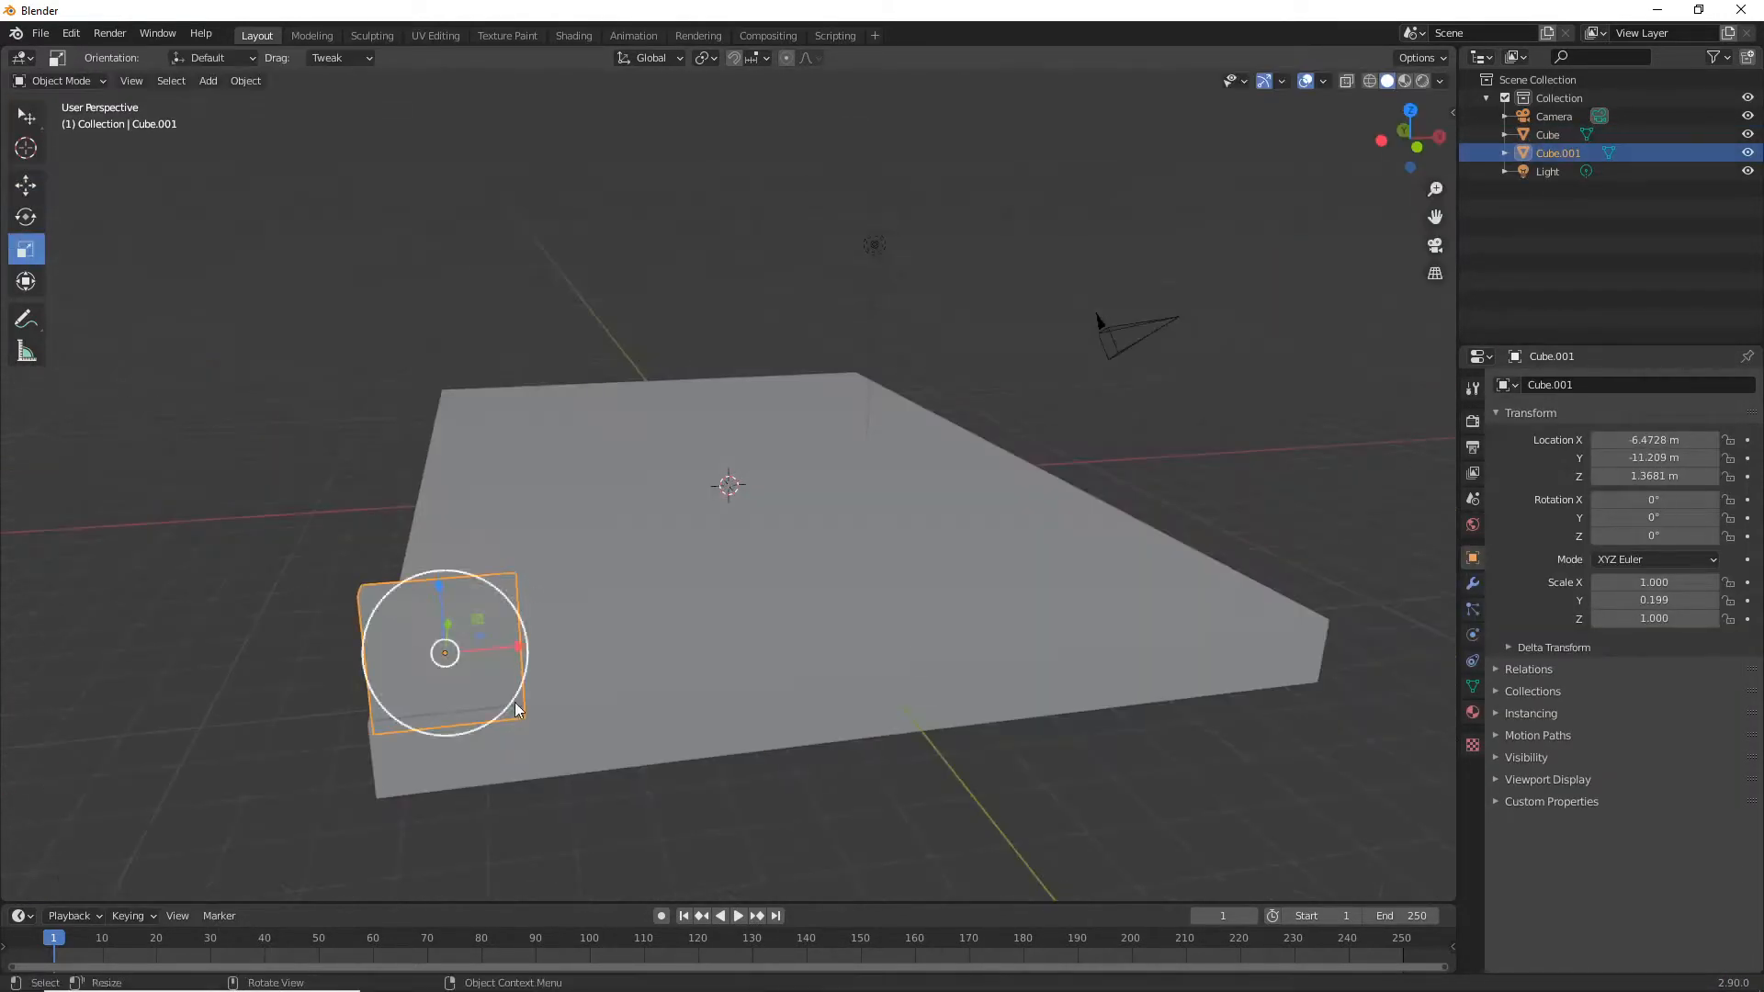
left_click_drag(505, 647, 827, 634)
left_click(26, 184)
middle_click_drag(764, 615, 662, 599)
Duplicate the short end wall and rotate the copy 90° about the Z axis
key("ctrl+c")
key("ctrl+v")
left_click_drag(423, 623, 649, 695)
key("r")
key("z")
key("9")
key("0")
key("Return")
Move the rotated wall onto the slab's long edge and lengthen it to a scale of about 10.9
left_click_drag(649, 696, 735, 643)
middle_click_drag(817, 716, 840, 614)
middle_click_drag(570, 404, 637, 582)
key("s")
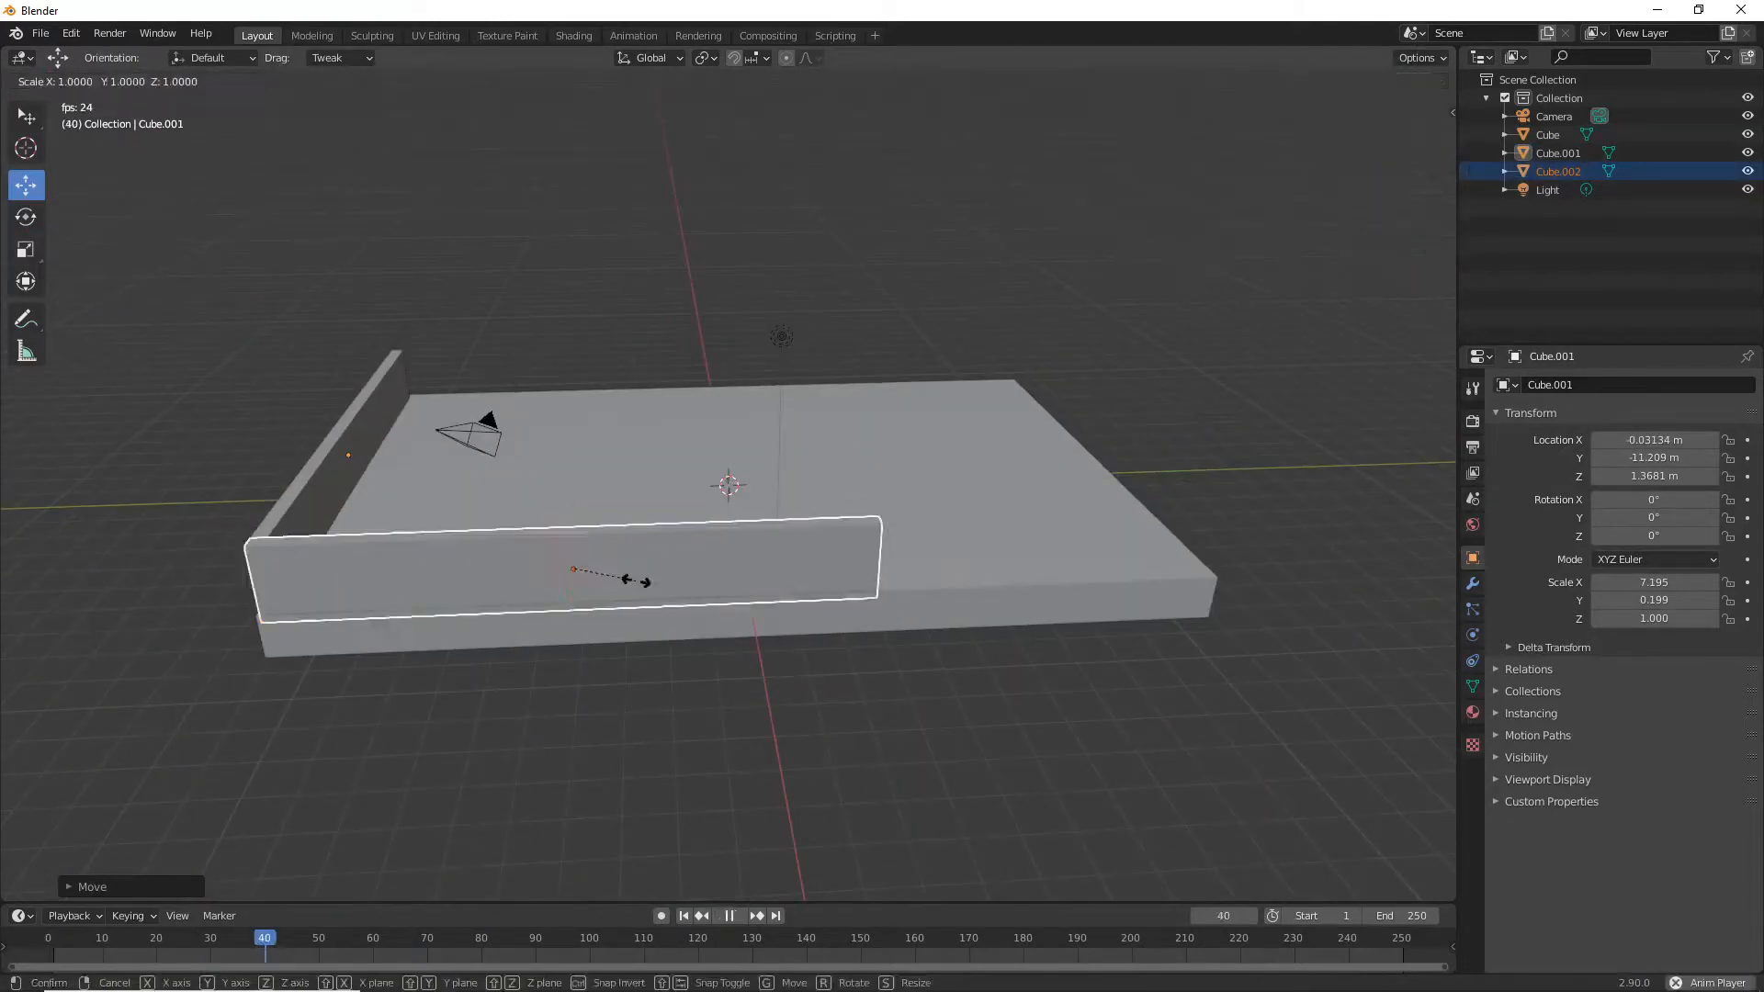
left_click_drag(645, 567, 788, 555)
key("s")
middle_click_drag(663, 542, 900, 514)
Duplicate the short end wall and move the copy to the opposite end of the slab
left_click(873, 368)
key("ctrl+c")
key("ctrl+v")
left_click_drag(826, 381, 460, 640)
middle_click_drag(514, 588, 634, 551)
Duplicate the long side wall and move the copy to the slab's opposite long edge
left_click(599, 388)
key("ctrl+c")
key("ctrl+v")
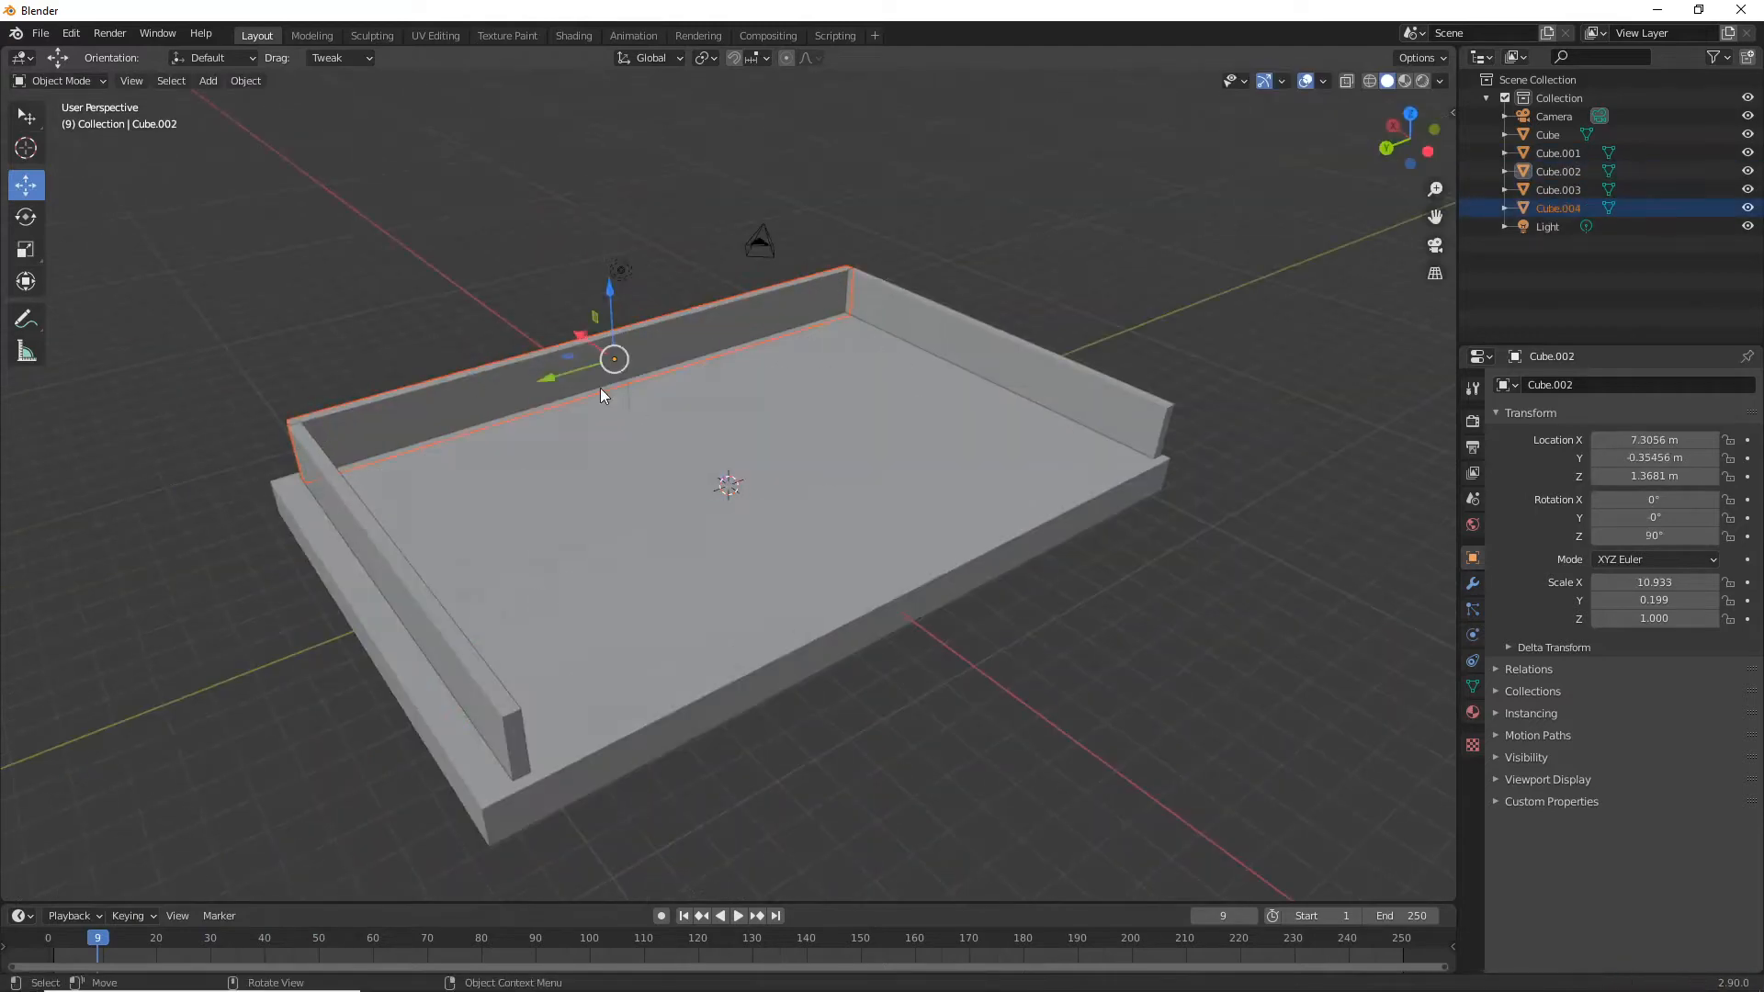
left_click_drag(585, 336, 735, 514)
middle_click_drag(826, 514, 720, 465)
Duplicate the long wall again, rotate the copy 90° about the X axis and raise it above the low wall
key("ctrl+c")
key("ctrl+v")
key("r")
key("x")
key("9")
key("0")
key("Return")
left_click_drag(730, 545, 606, 395)
Duplicate the raised piece and rotate the new piece 90° about the X axis
key("ctrl+c")
key("ctrl+v")
middle_click_drag(882, 441, 854, 386)
key("ctrl+z")
key("r")
key("x")
key("9")
key("0")
key("Return")
Raise the rotated piece above the wall and lengthen it along Y into a top beam
left_click_drag(741, 322, 742, 193)
middle_click_drag(734, 331, 791, 377)
left_click(26, 249)
left_click_drag(617, 263, 496, 264)
Duplicate the front post beside the doorway and move the copy along Y toward the wall's end
left_click(698, 467)
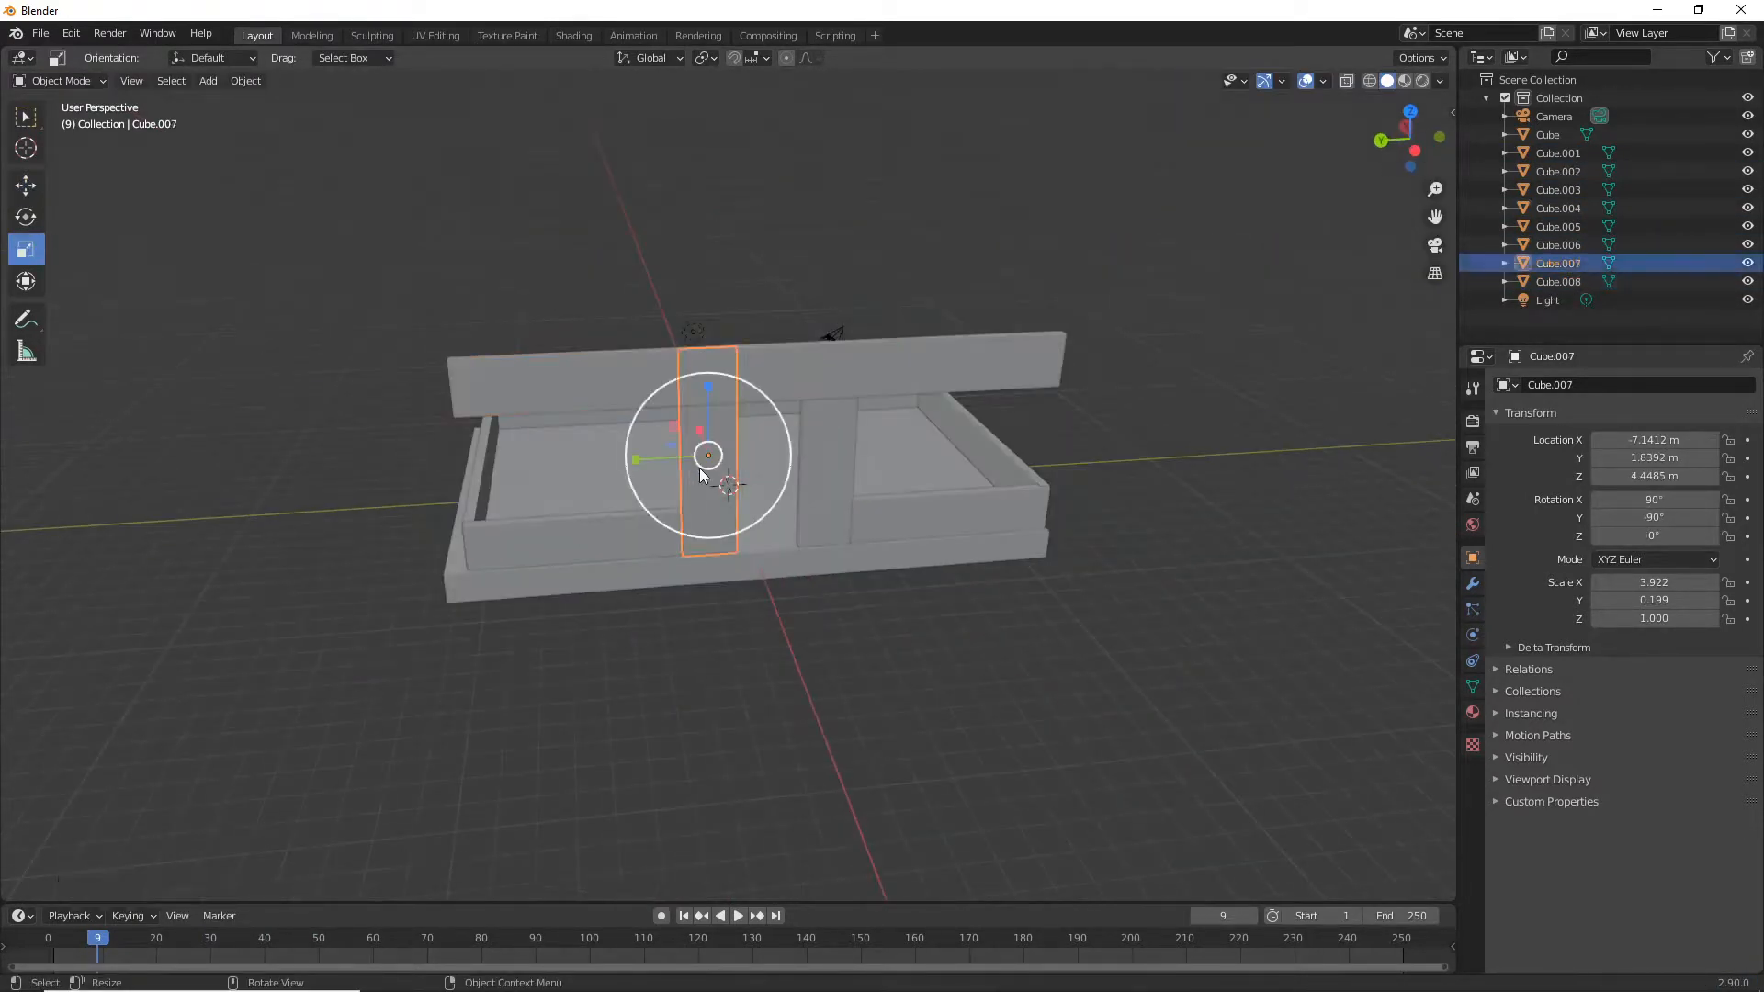
left_click(25, 185)
key("ctrl+c")
key("ctrl+v")
left_click_drag(641, 459, 410, 472)
key("ctrl+c")
Duplicate the base slab and raise the copy above the wall frame as the roof slab
middle_click_drag(897, 494, 896, 395)
left_click(896, 395)
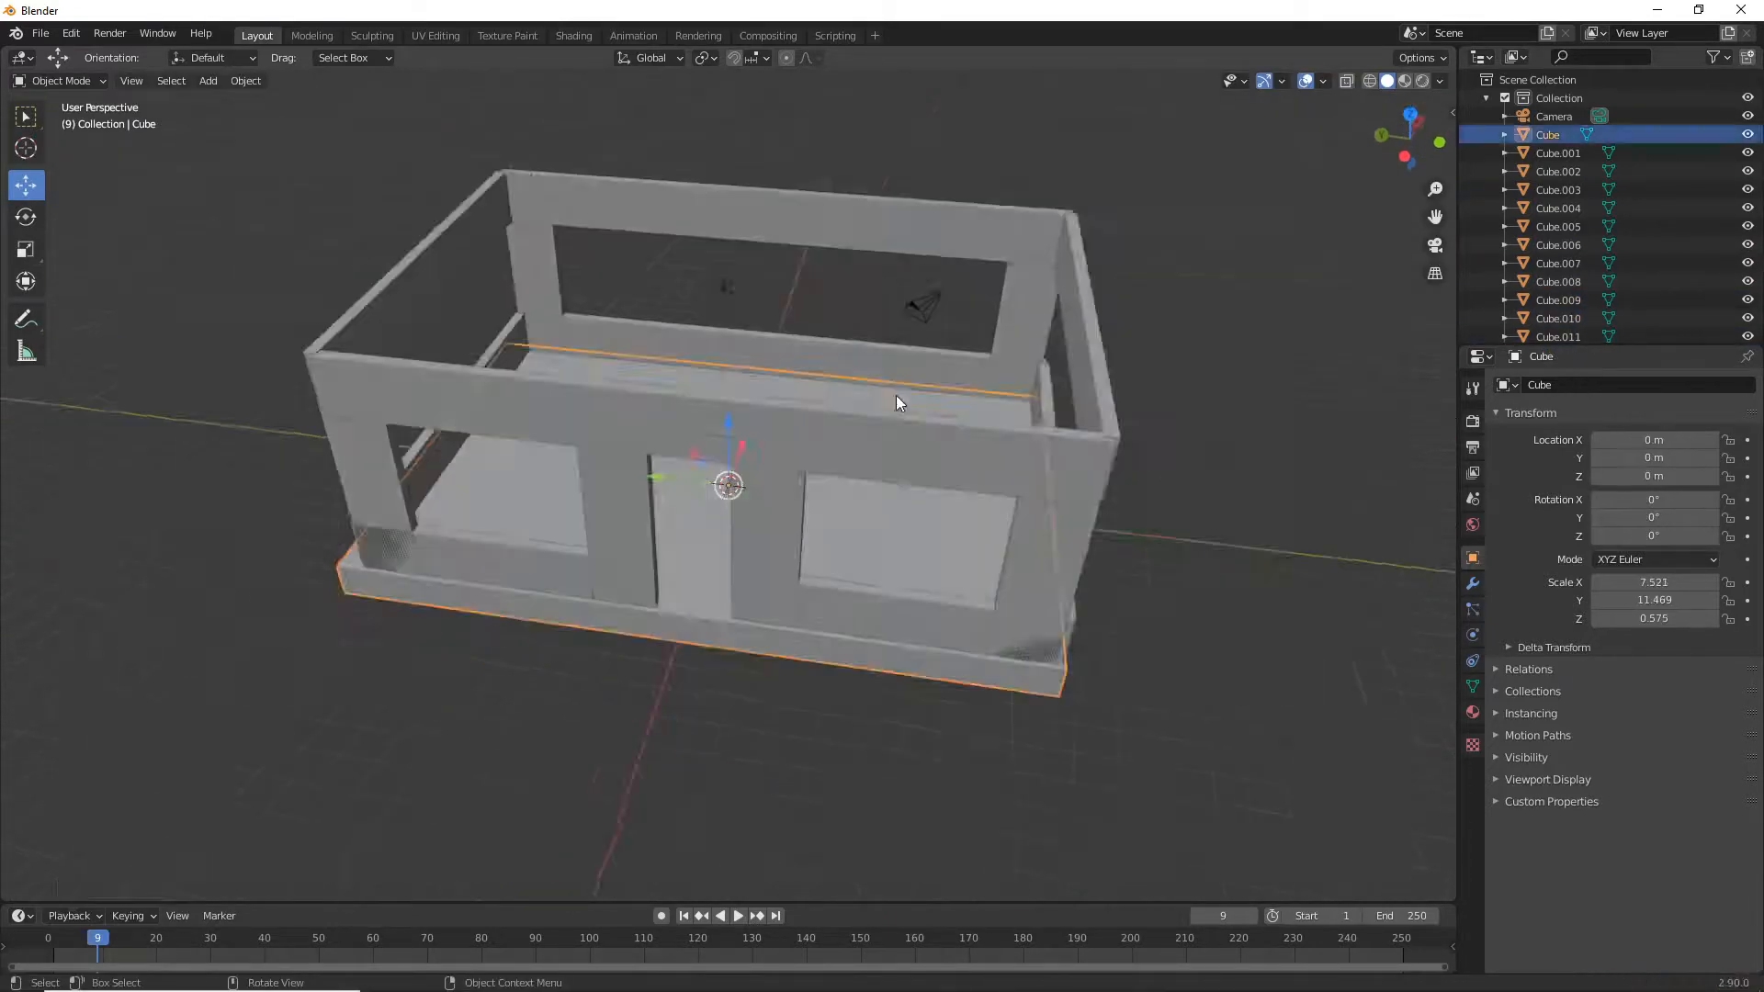
key("ctrl+c")
key("ctrl+v")
left_click_drag(729, 413, 731, 197)
middle_click_drag(882, 359, 801, 316)
left_click_drag(732, 177, 732, 87)
Add a loop cut across the middle of the roof slab and shape it into a gabled roof
key("Tab")
key("ctrl+r")
left_click(796, 234)
left_click(25, 186)
key("Tab")
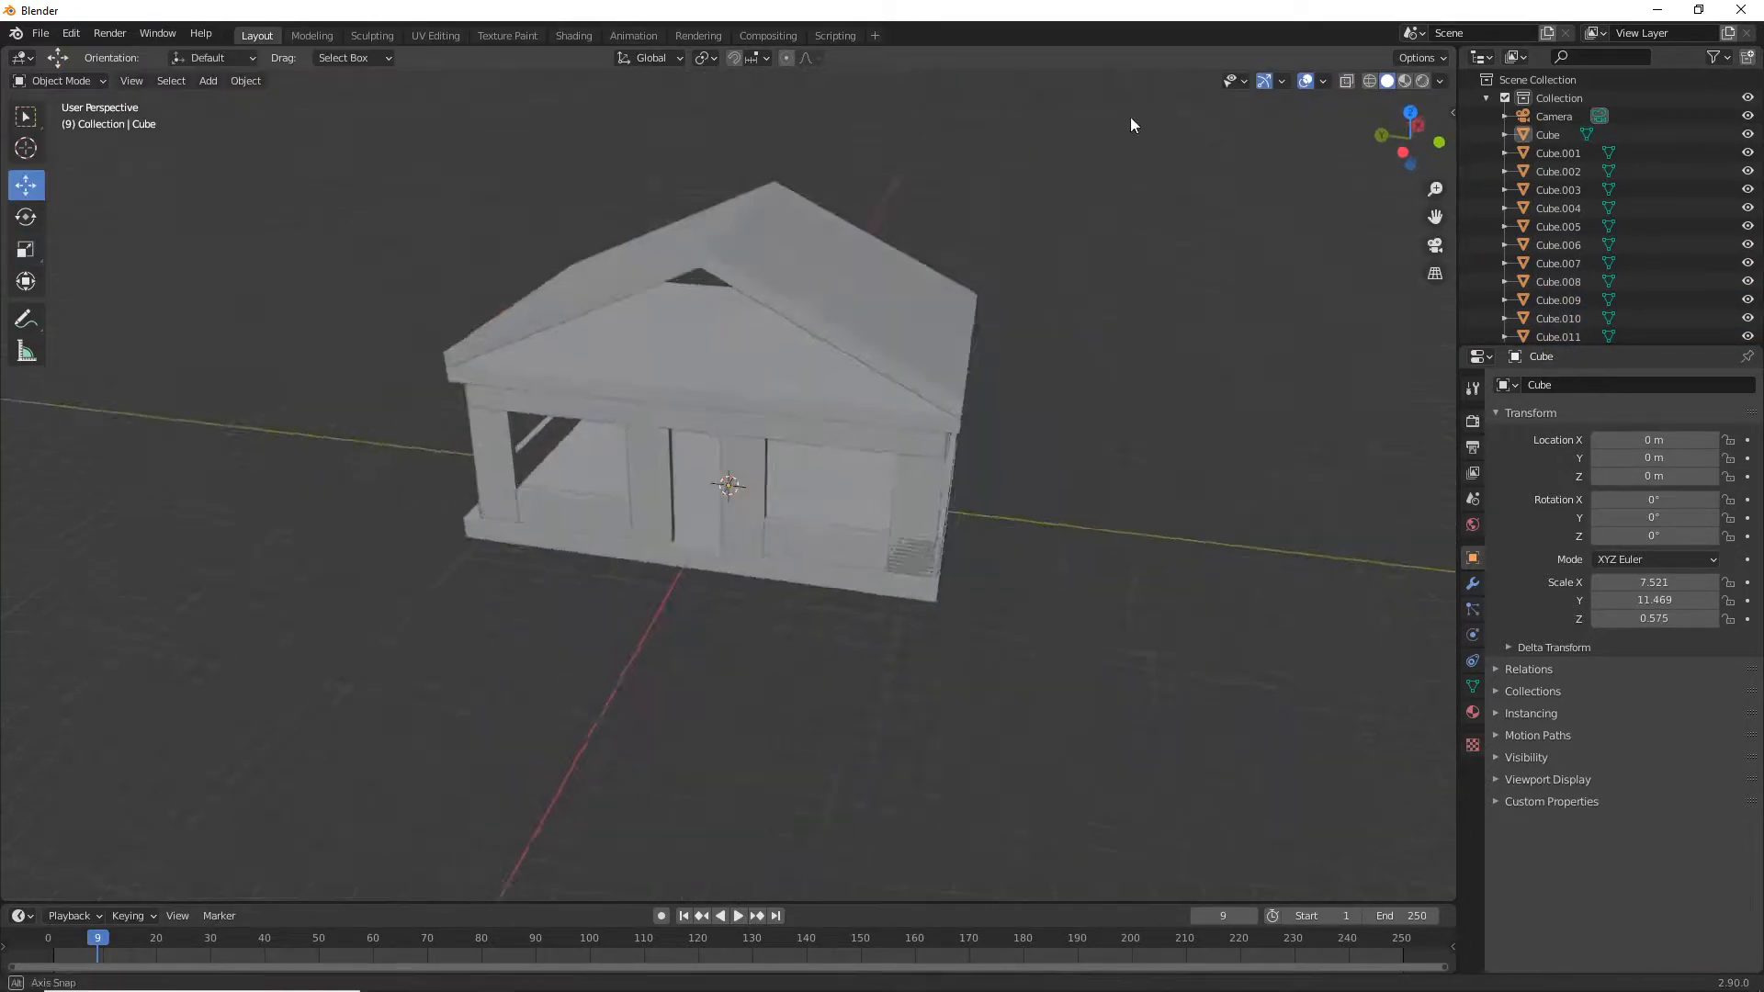
Duplicate the front post, raise the copy to roof height and rotate it 90° about the X axis
key("ctrl+c")
key("ctrl+v")
left_click_drag(921, 367, 923, 166)
key("r")
key("x")
key("9")
key("0")
key("Return")
Stretch the gable board to a scale of about 11.7 and centre it across the front of the roof
middle_click_drag(882, 276, 818, 221)
left_click(26, 249)
left_click_drag(1030, 252, 886, 251)
left_click(25, 186)
left_click_drag(1030, 252, 658, 254)
Add a loop cut at the middle of the front gable board and move it up along Z
key("Tab")
key("ctrl+r")
left_click(752, 297)
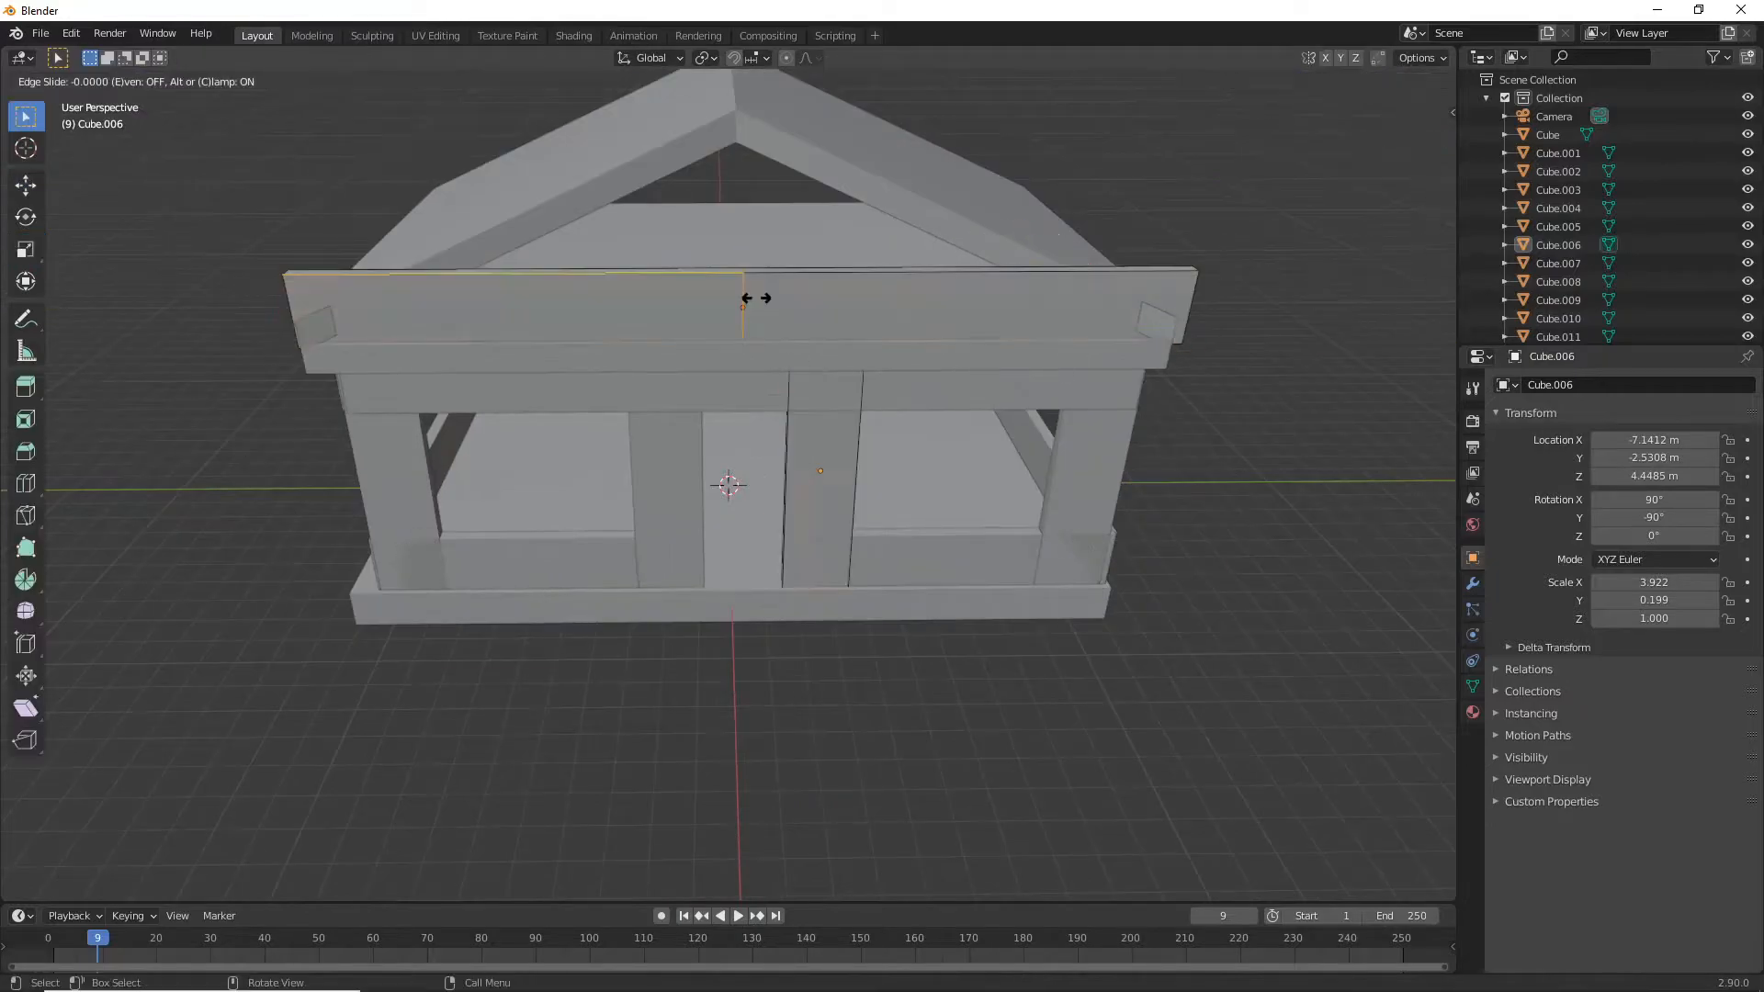
key("g")
key("z")
Select the gable board's lower geometry in face mode and move it along Z
middle_click_drag(752, 184, 882, 137)
left_click(158, 81)
middle_click_drag(698, 368, 882, 459)
left_click(909, 264)
key("g")
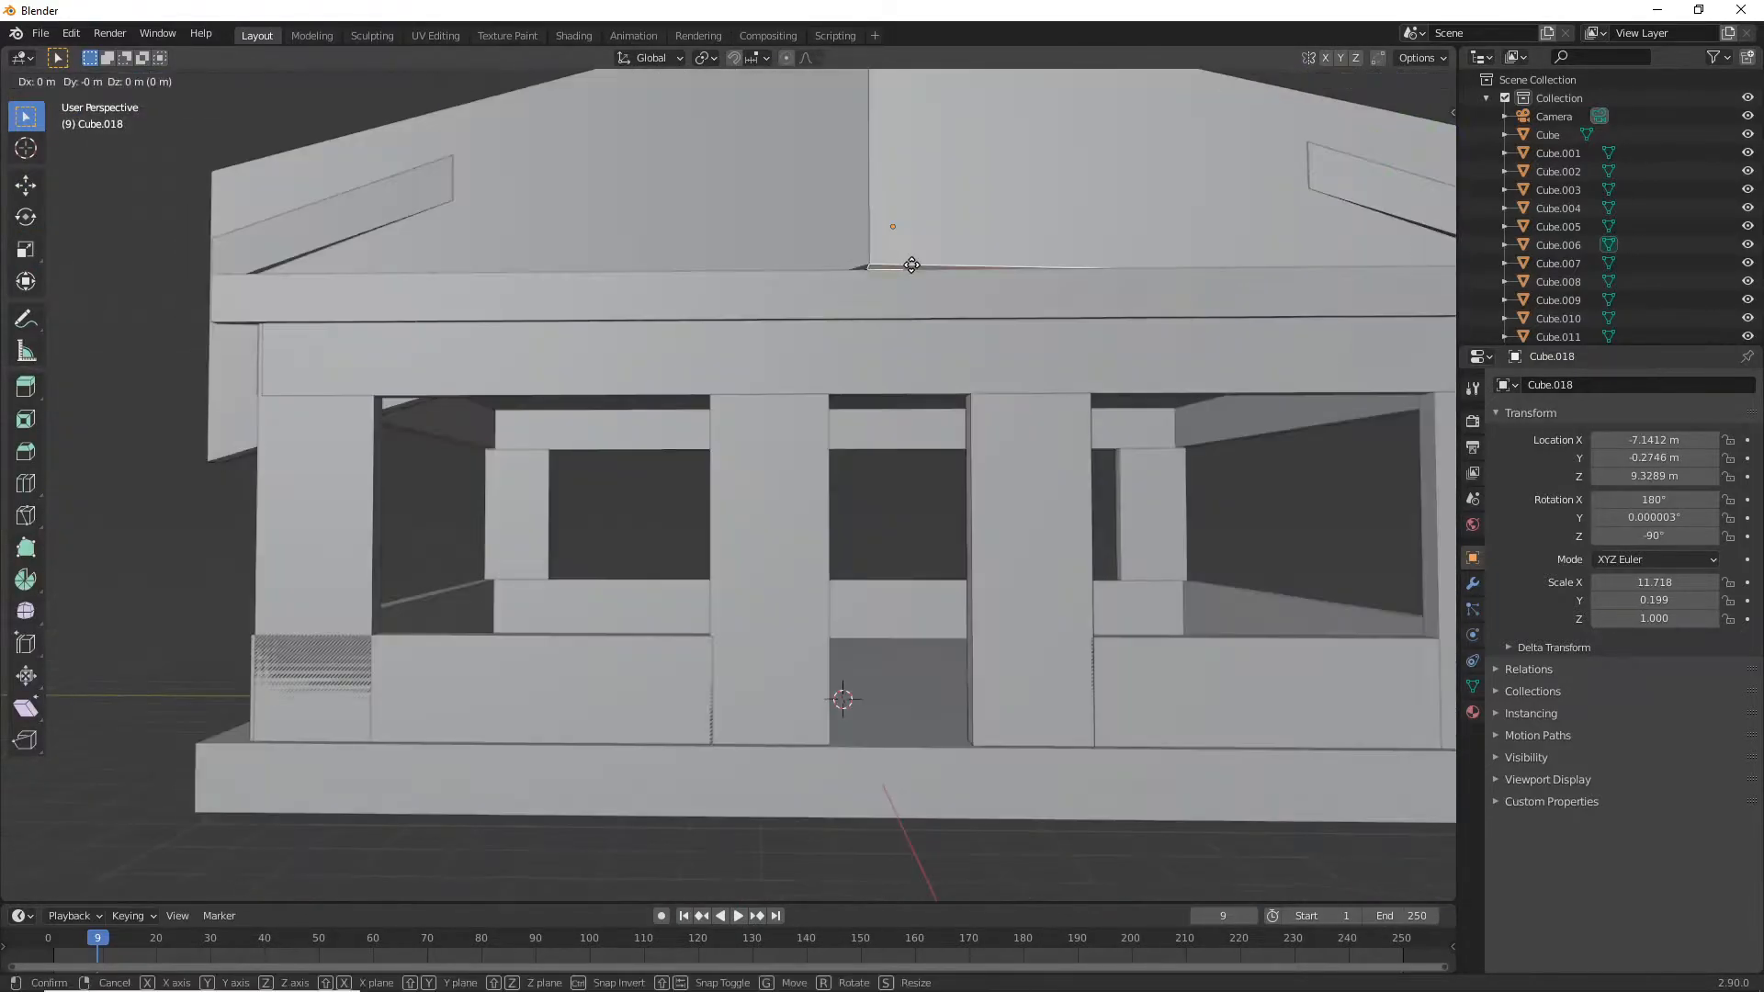
middle_click_drag(909, 263, 1084, 321)
key("g")
key("z")
Raise the gable board's other lower face along Z and return to Object Mode
left_click(26, 185)
middle_click_drag(515, 275, 453, 208)
scroll(349, 223, "down", 6)
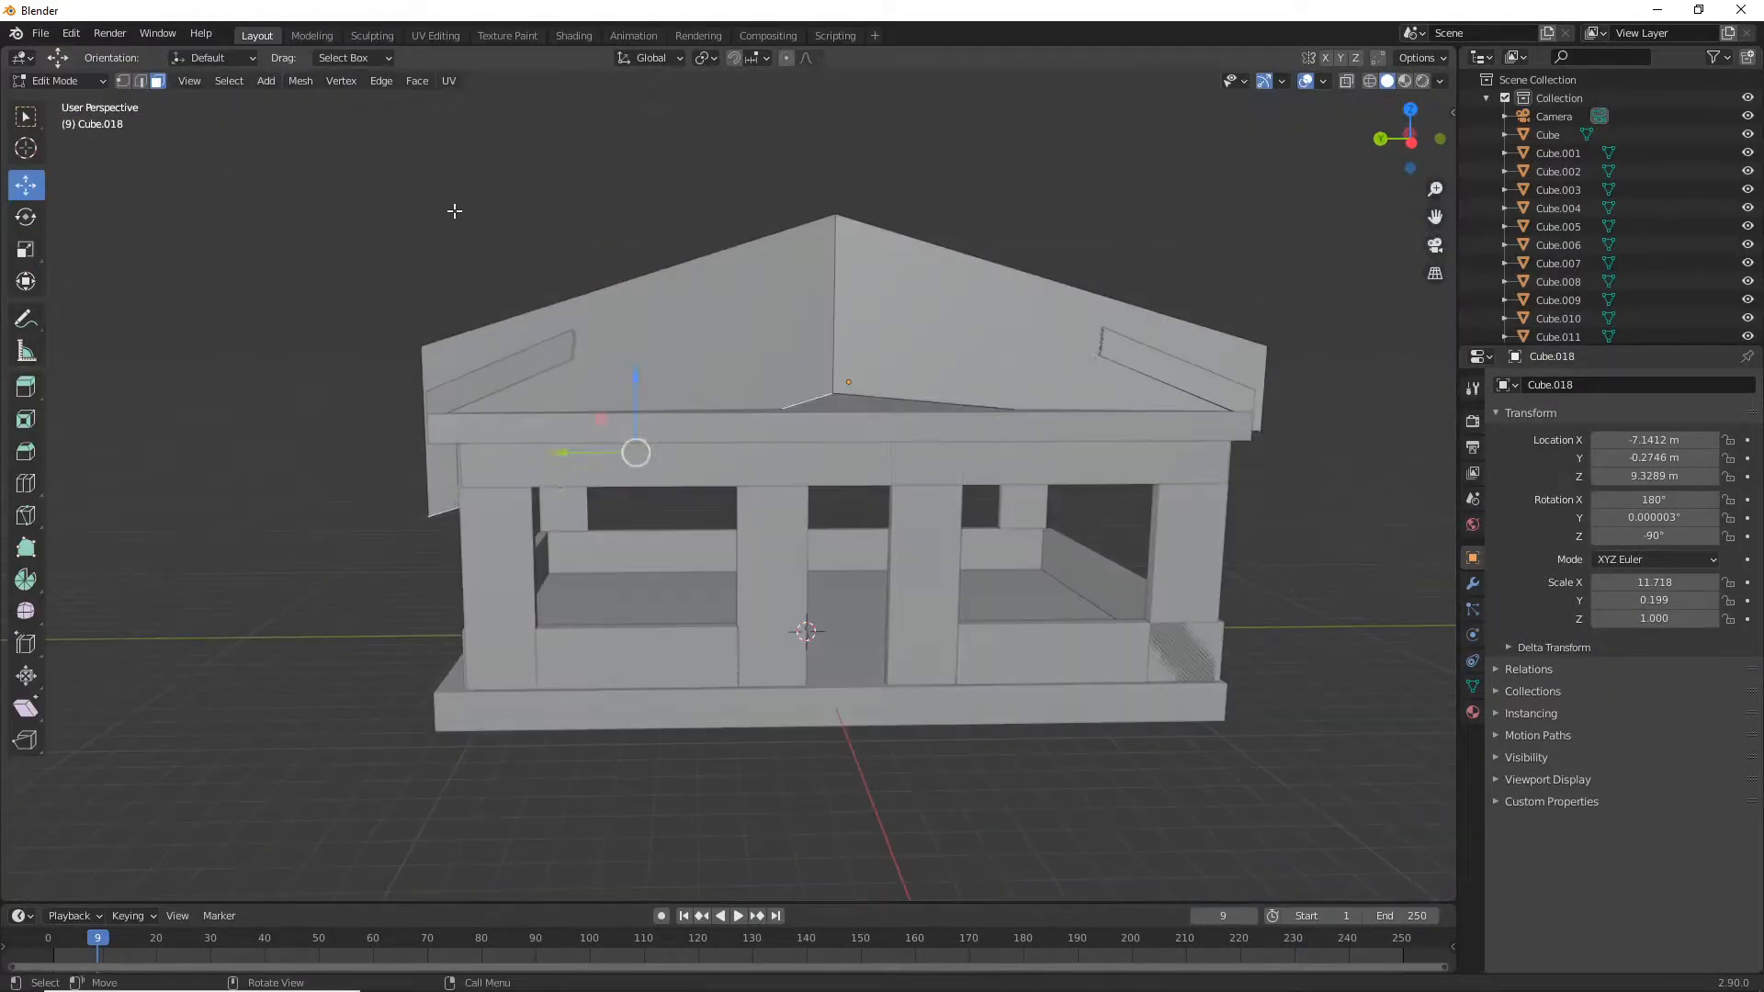
left_click_drag(637, 384, 636, 289)
middle_click_drag(637, 289, 698, 515)
key("Tab")
Duplicate the front corner post and rotate the copy for the side wall
scroll(940, 374, "down", 3)
left_click(666, 560)
key("ctrl+c")
key("ctrl+v")
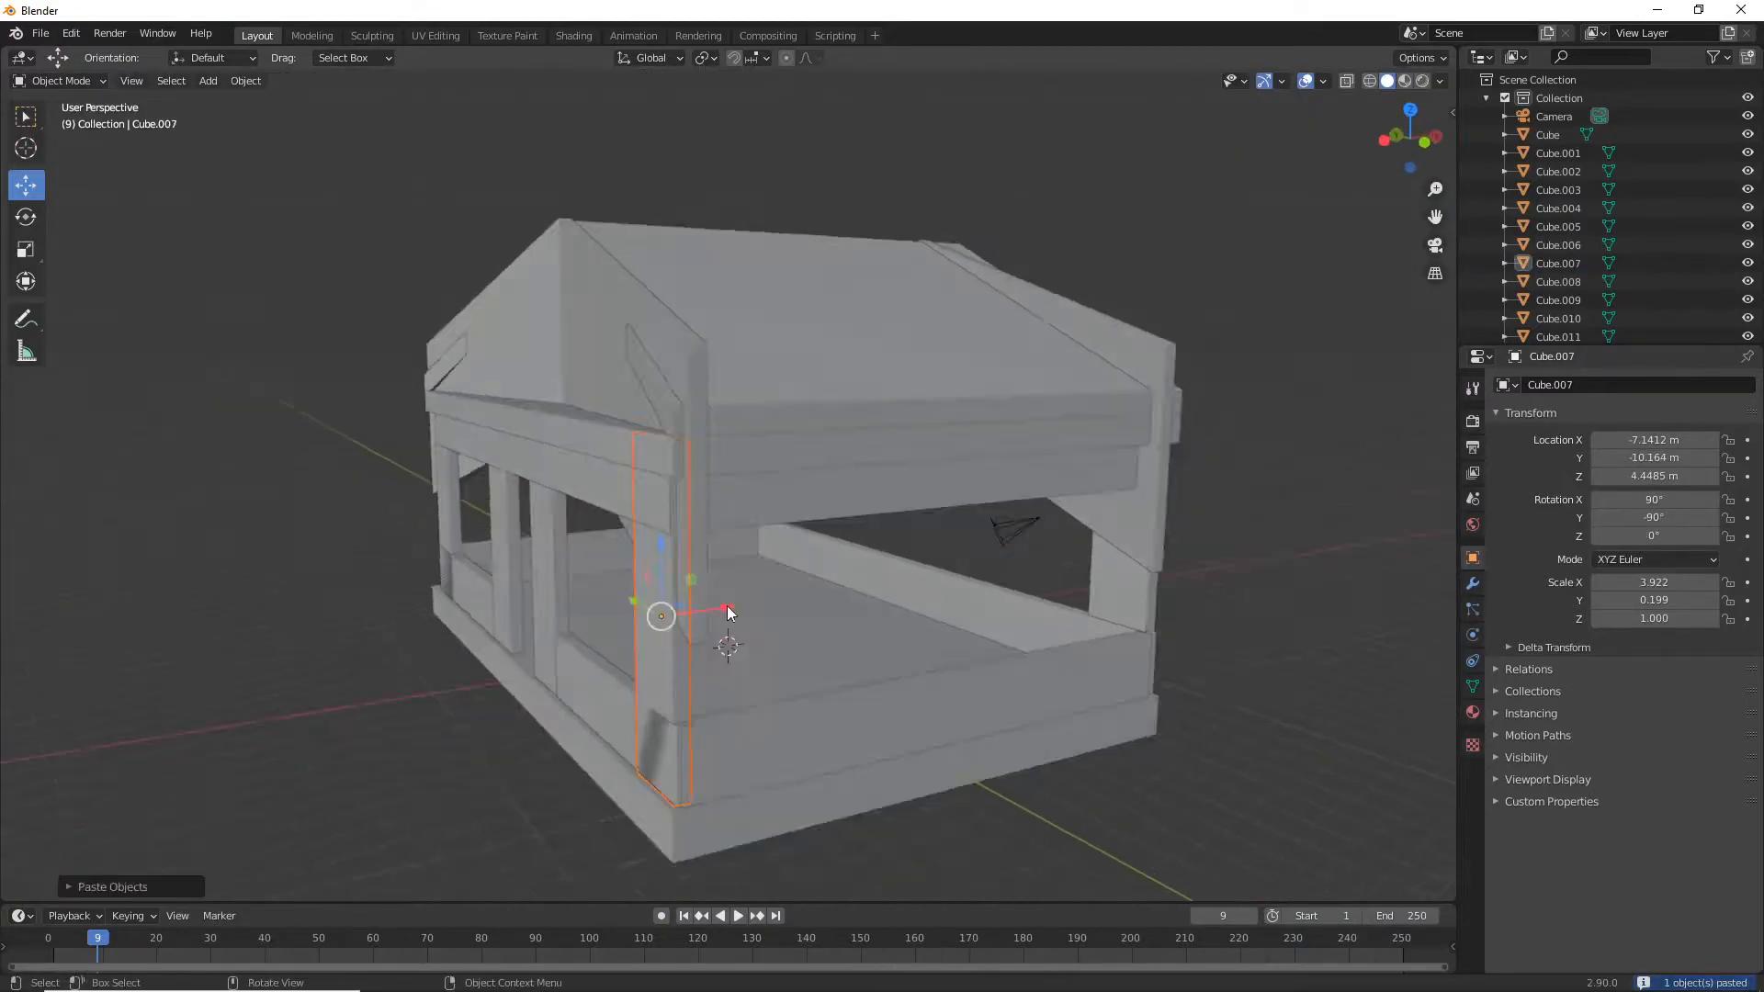
key("r")
middle_click_drag(726, 604, 992, 602)
Duplicate the side post and move the copy to another position around the side walls
key("ctrl+c")
key("ctrl+v")
left_click_drag(1001, 514, 610, 695)
scroll(610, 694, "down", 3)
left_click(459, 584)
middle_click_drag(633, 679, 585, 697)
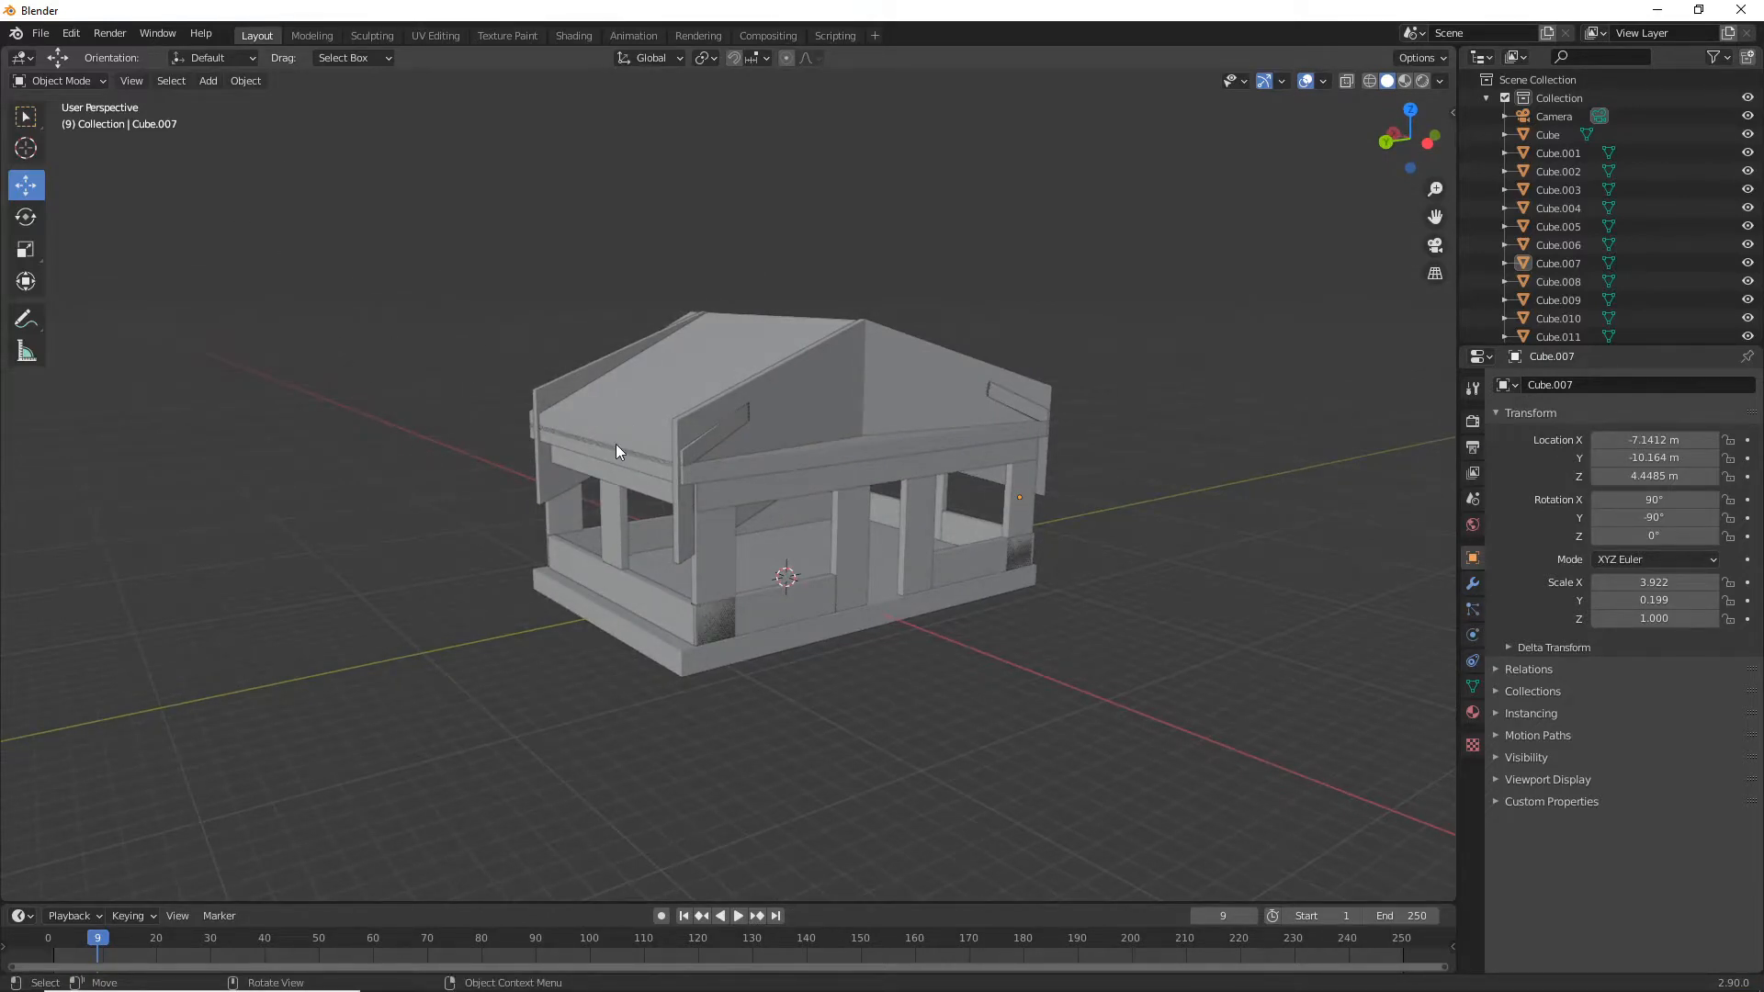
Export the house as an FBX file named "Tutorial House"
left_click(40, 33)
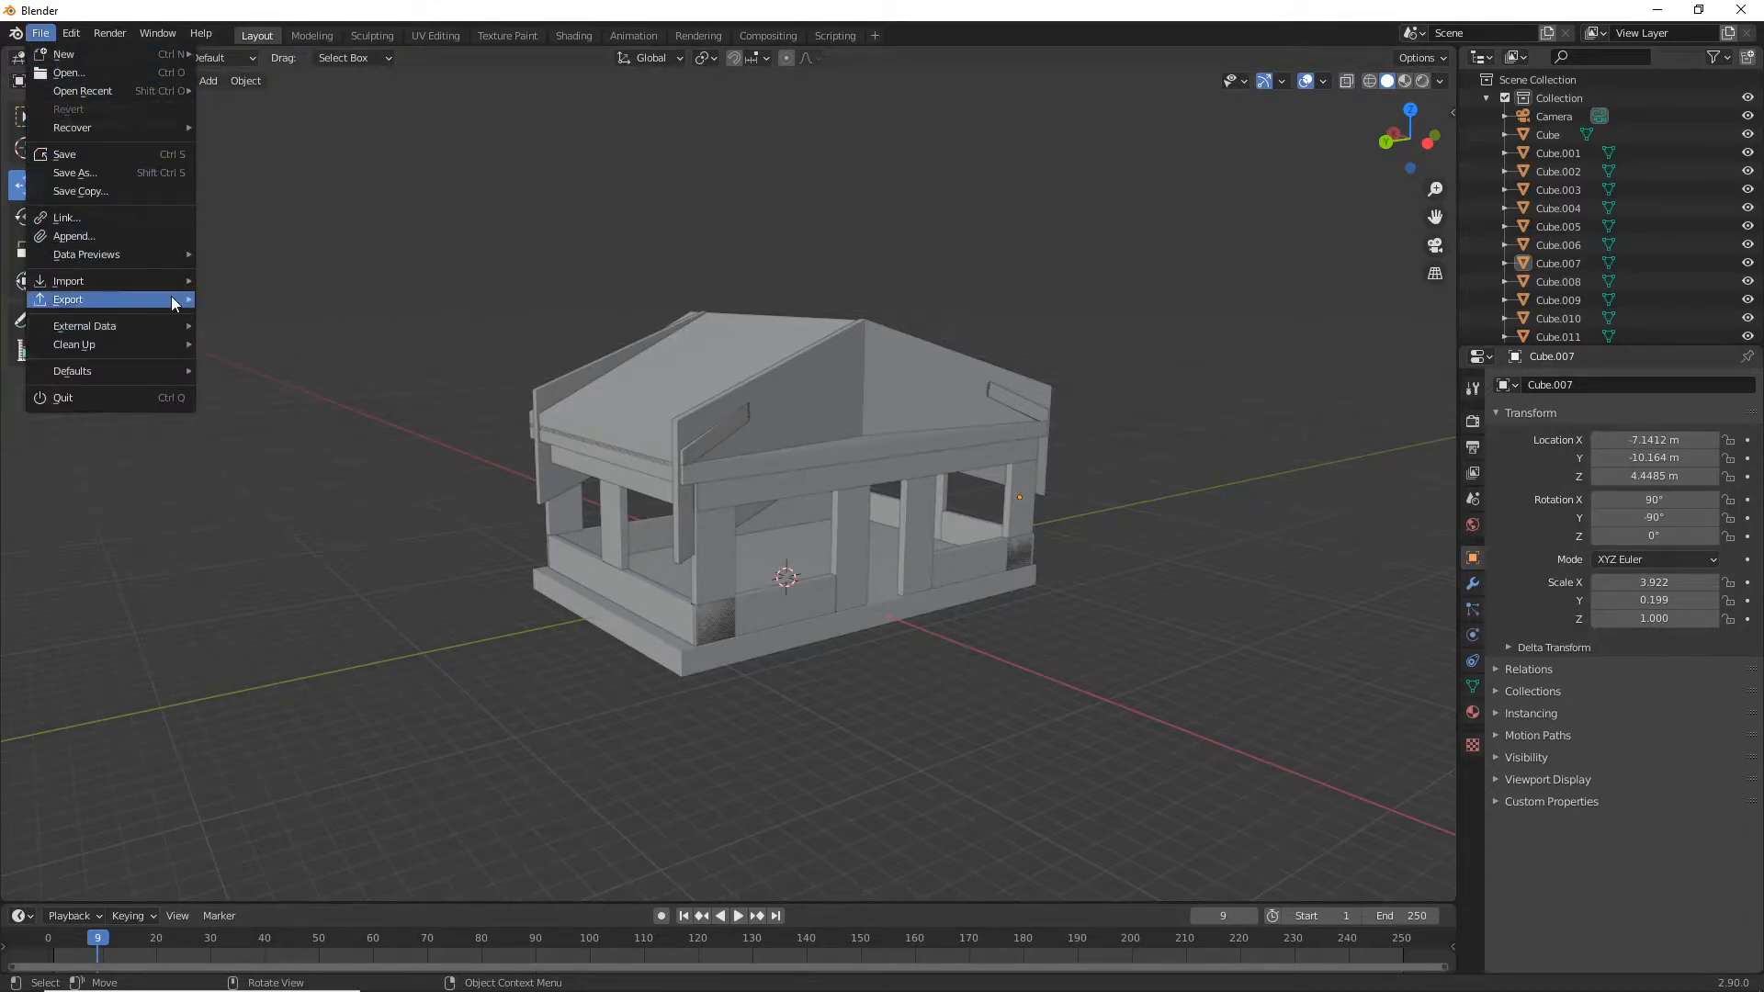
mouse_move(174, 303)
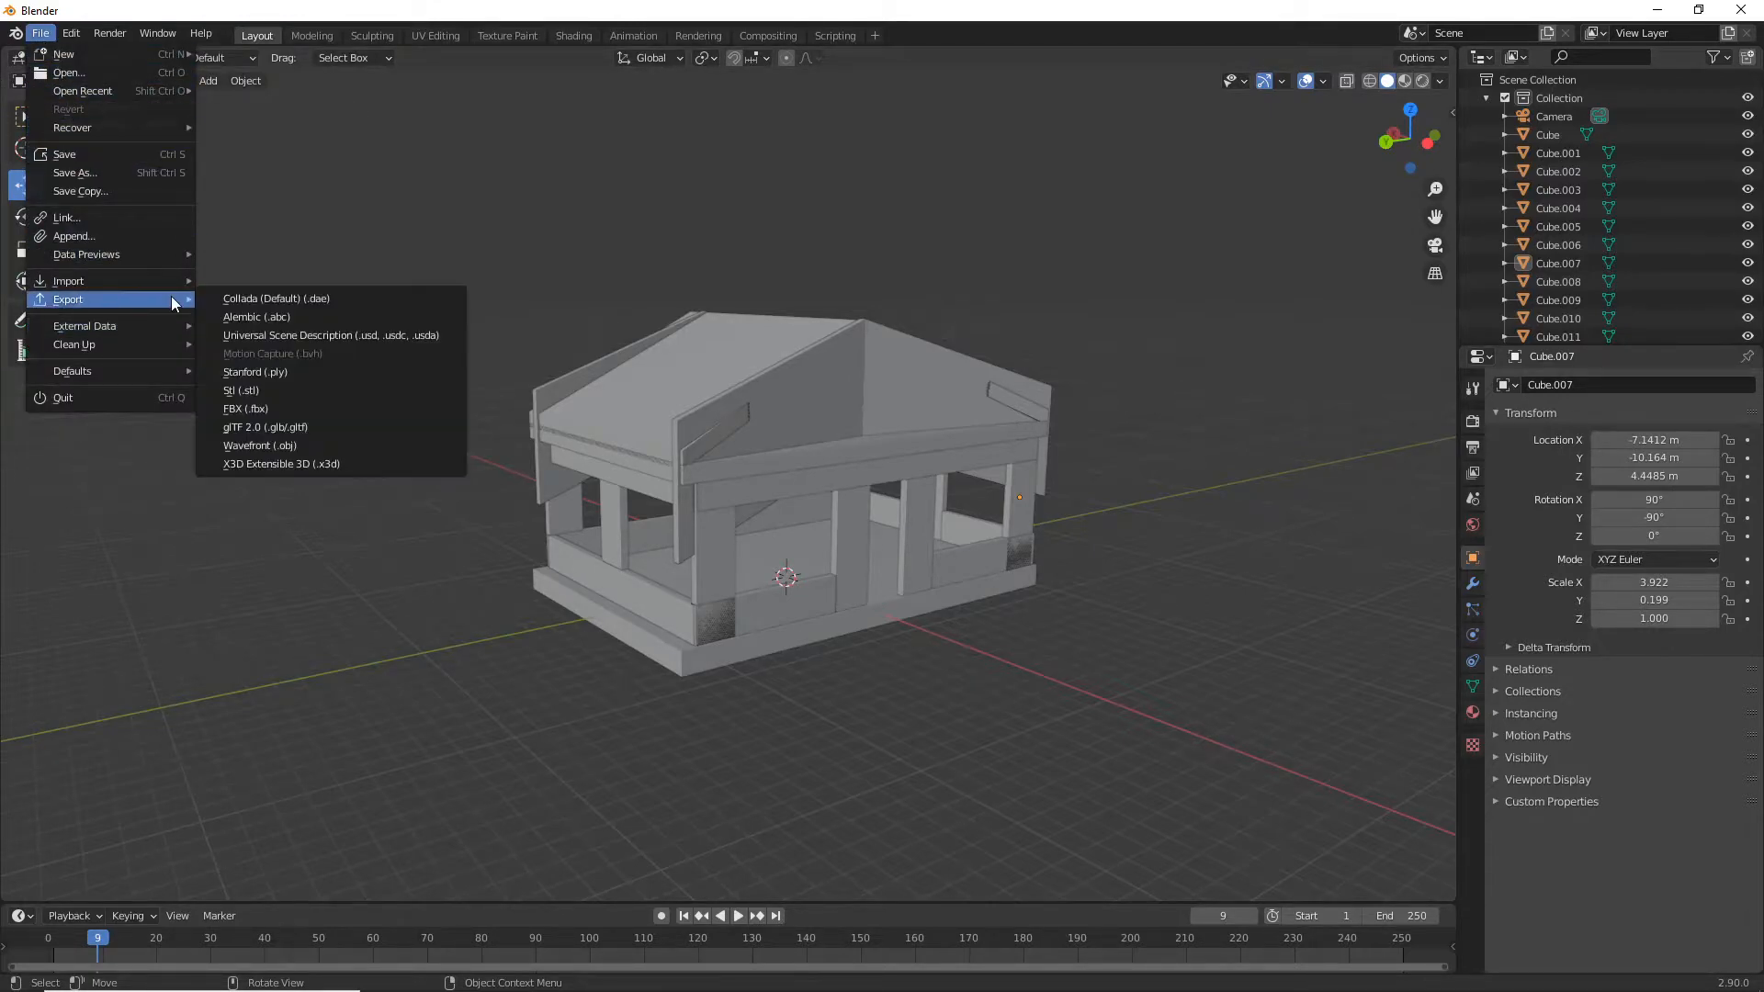
left_click(279, 408)
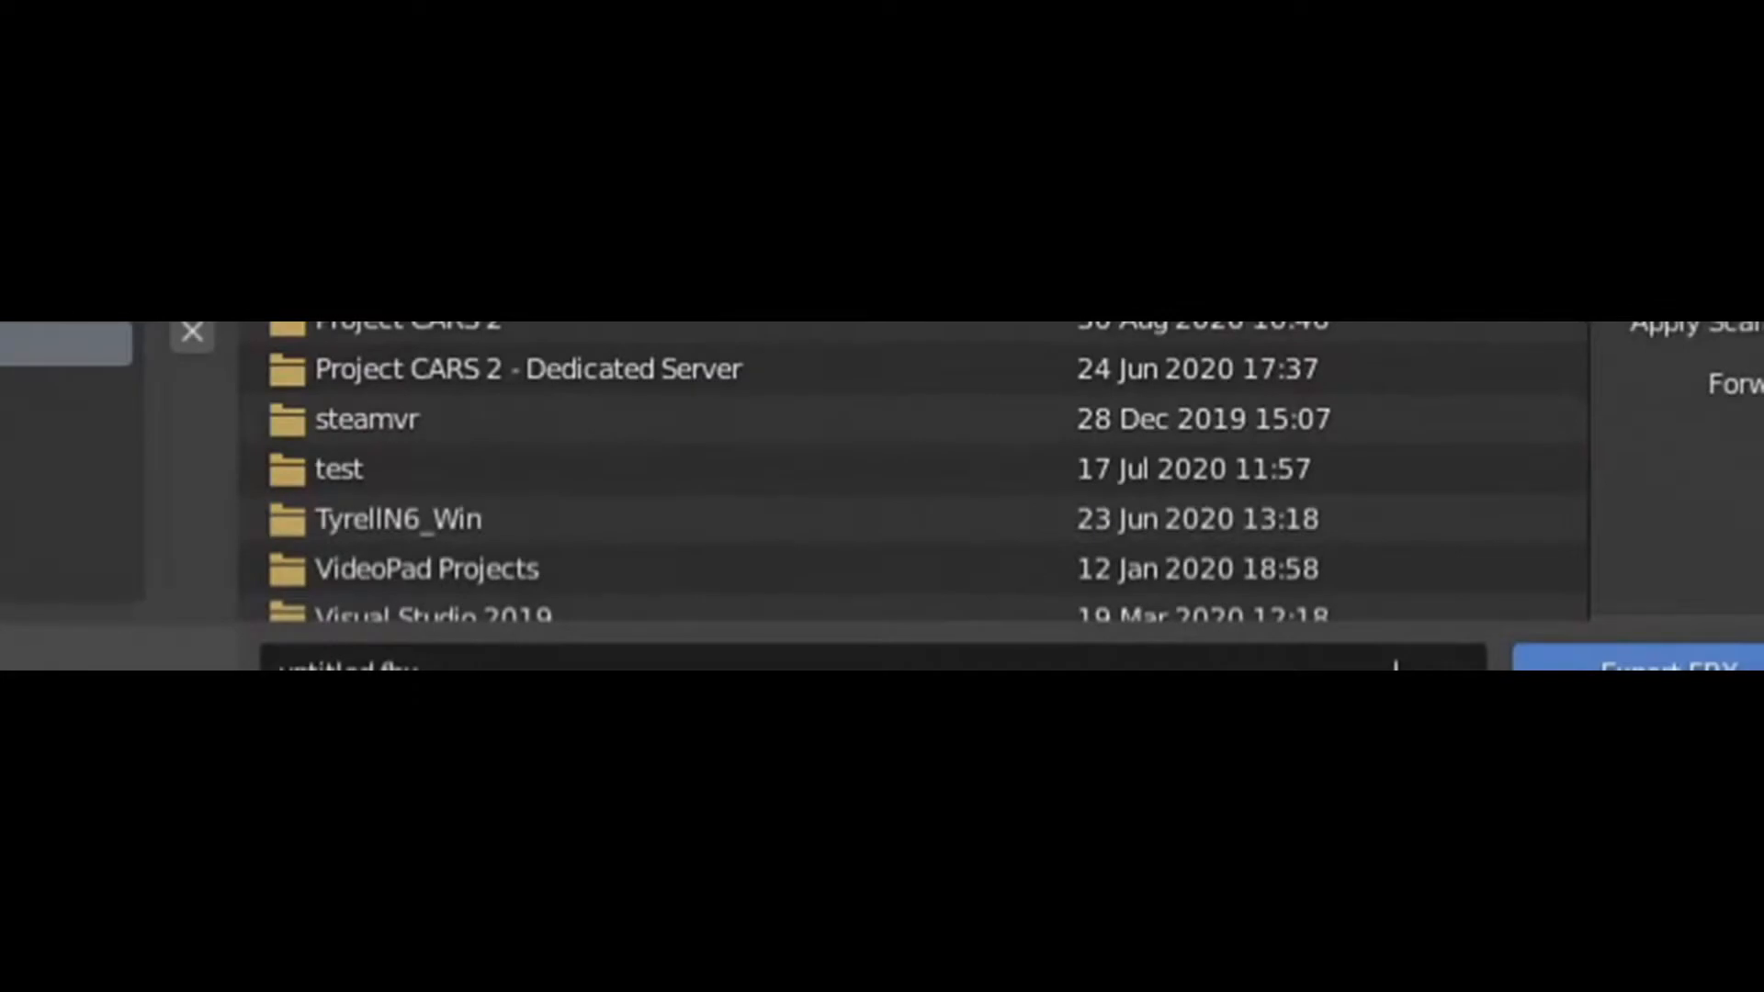
left_click(487, 663)
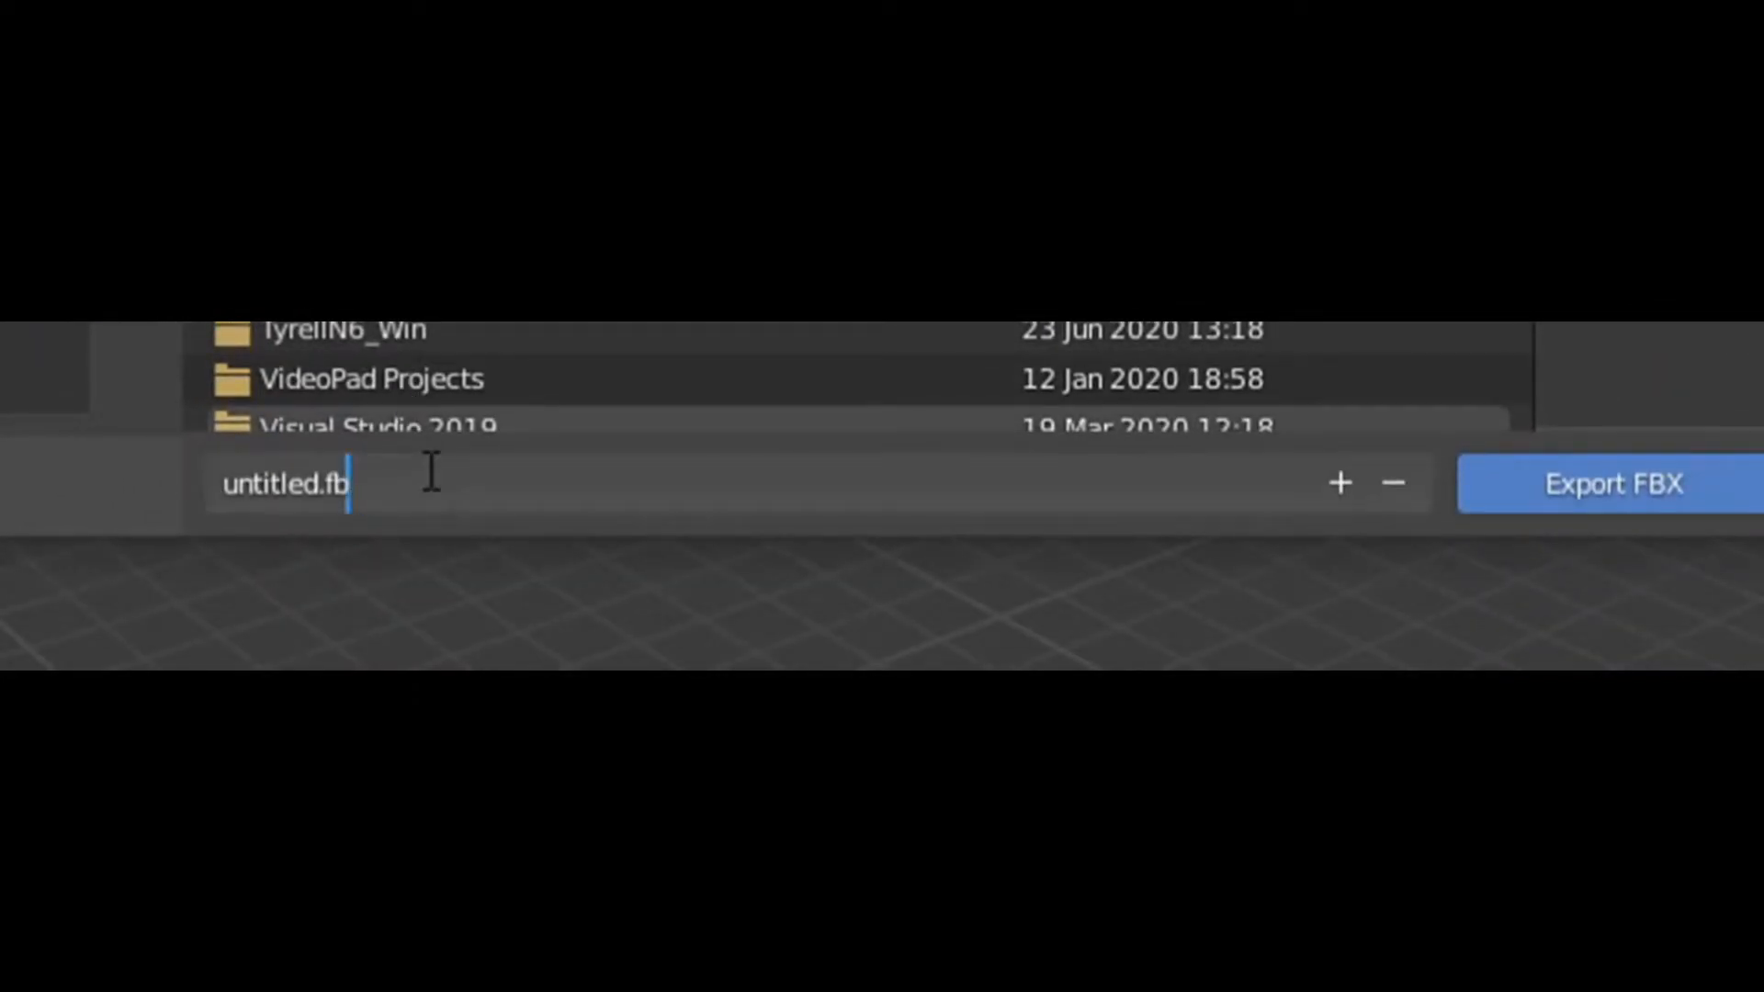
key("BackSpace")
key("BackSpace")
key("BackSpace")
key("BackSpace")
key("BackSpace")
key("BackSpace")
key("BackSpace")
key("BackSpace")
key("BackSpace")
key("BackSpace")
key("BackSpace")
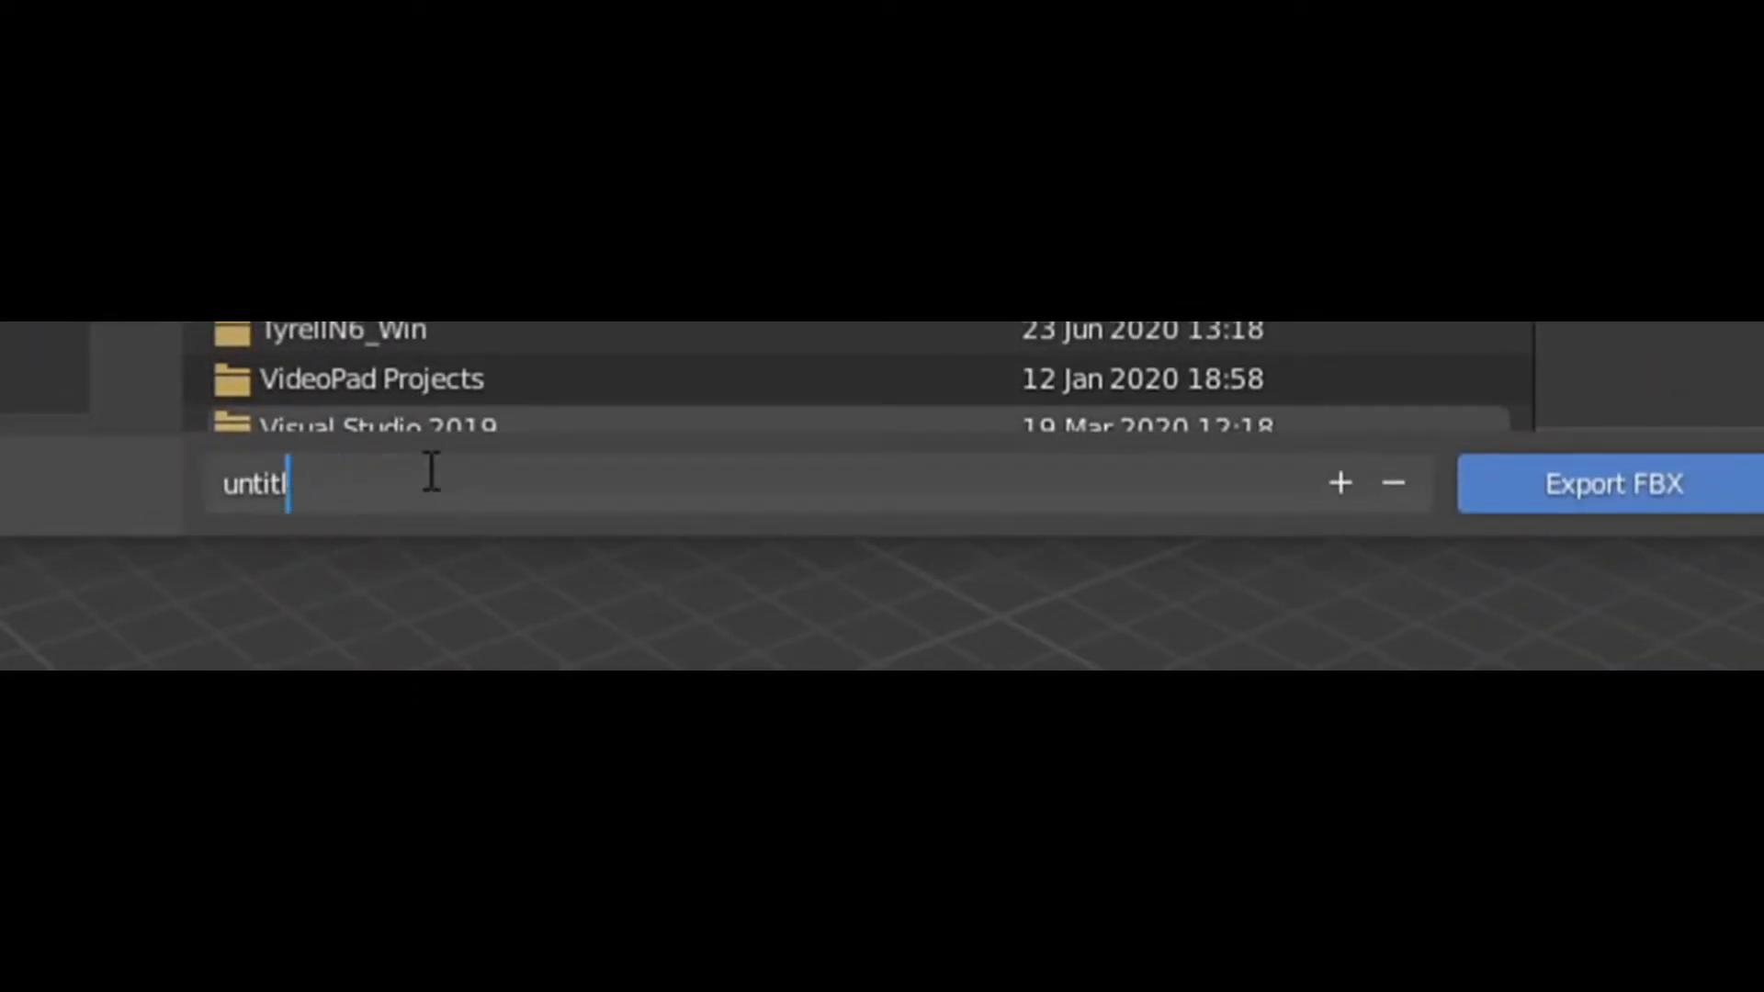
type("Tutoria")
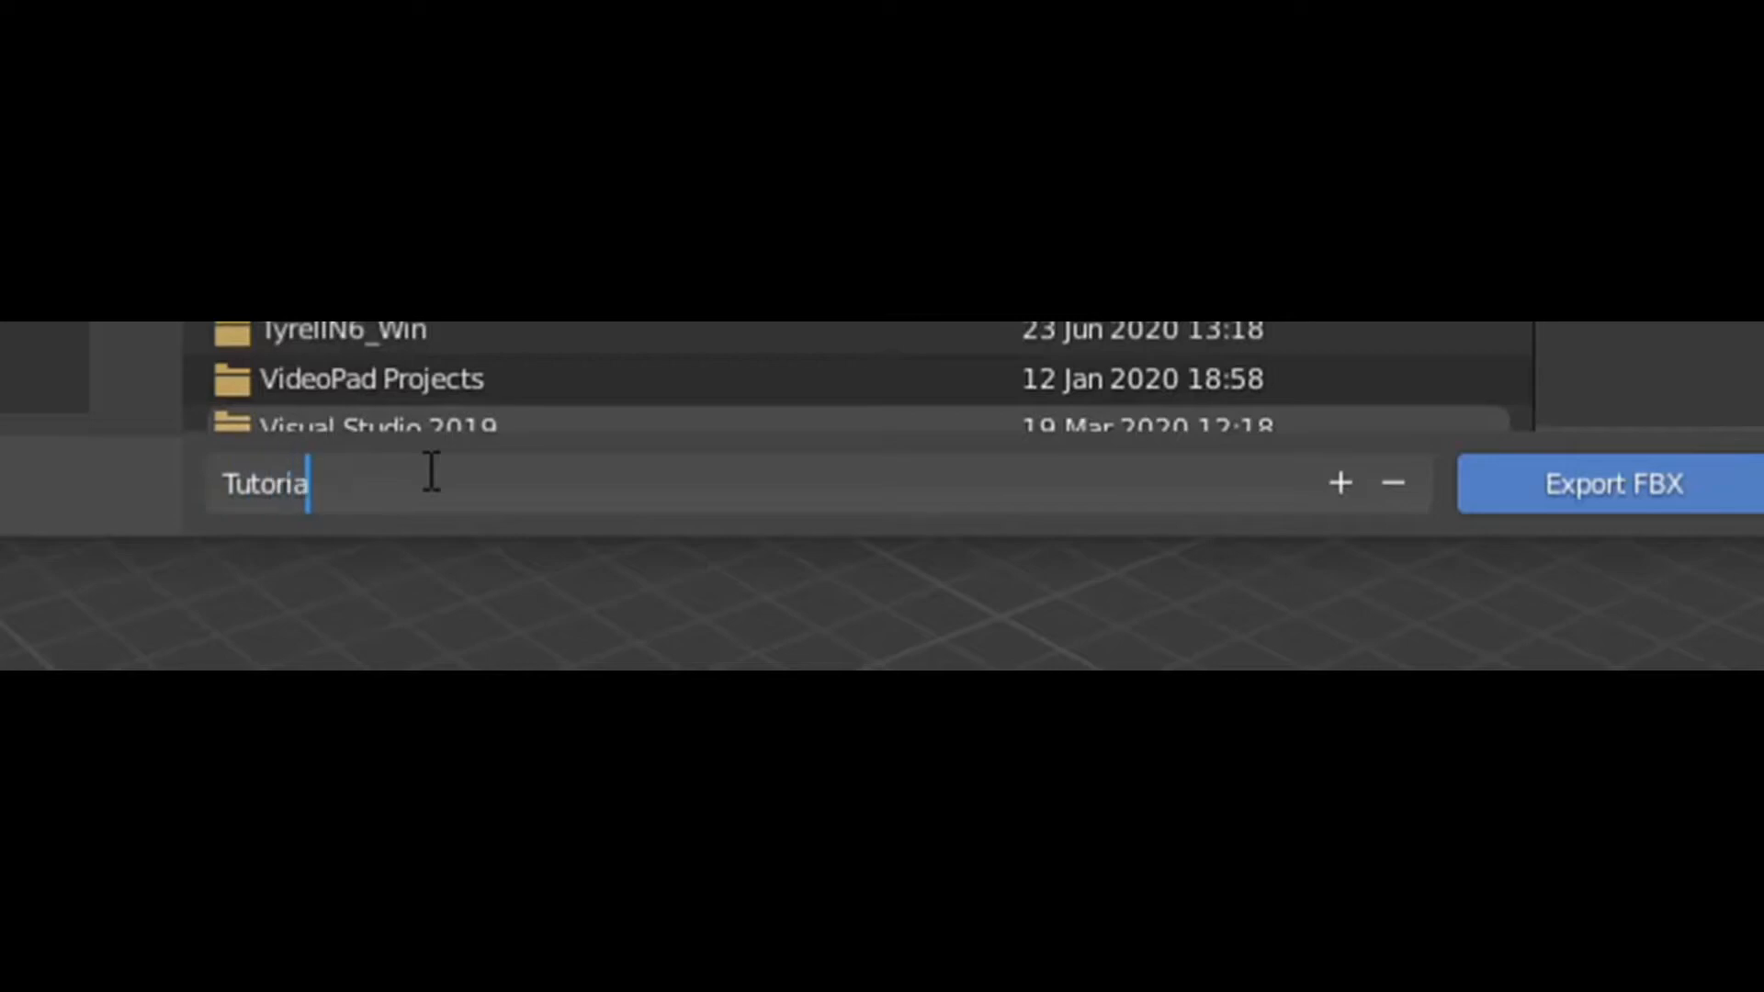
type("l House")
key("Return")
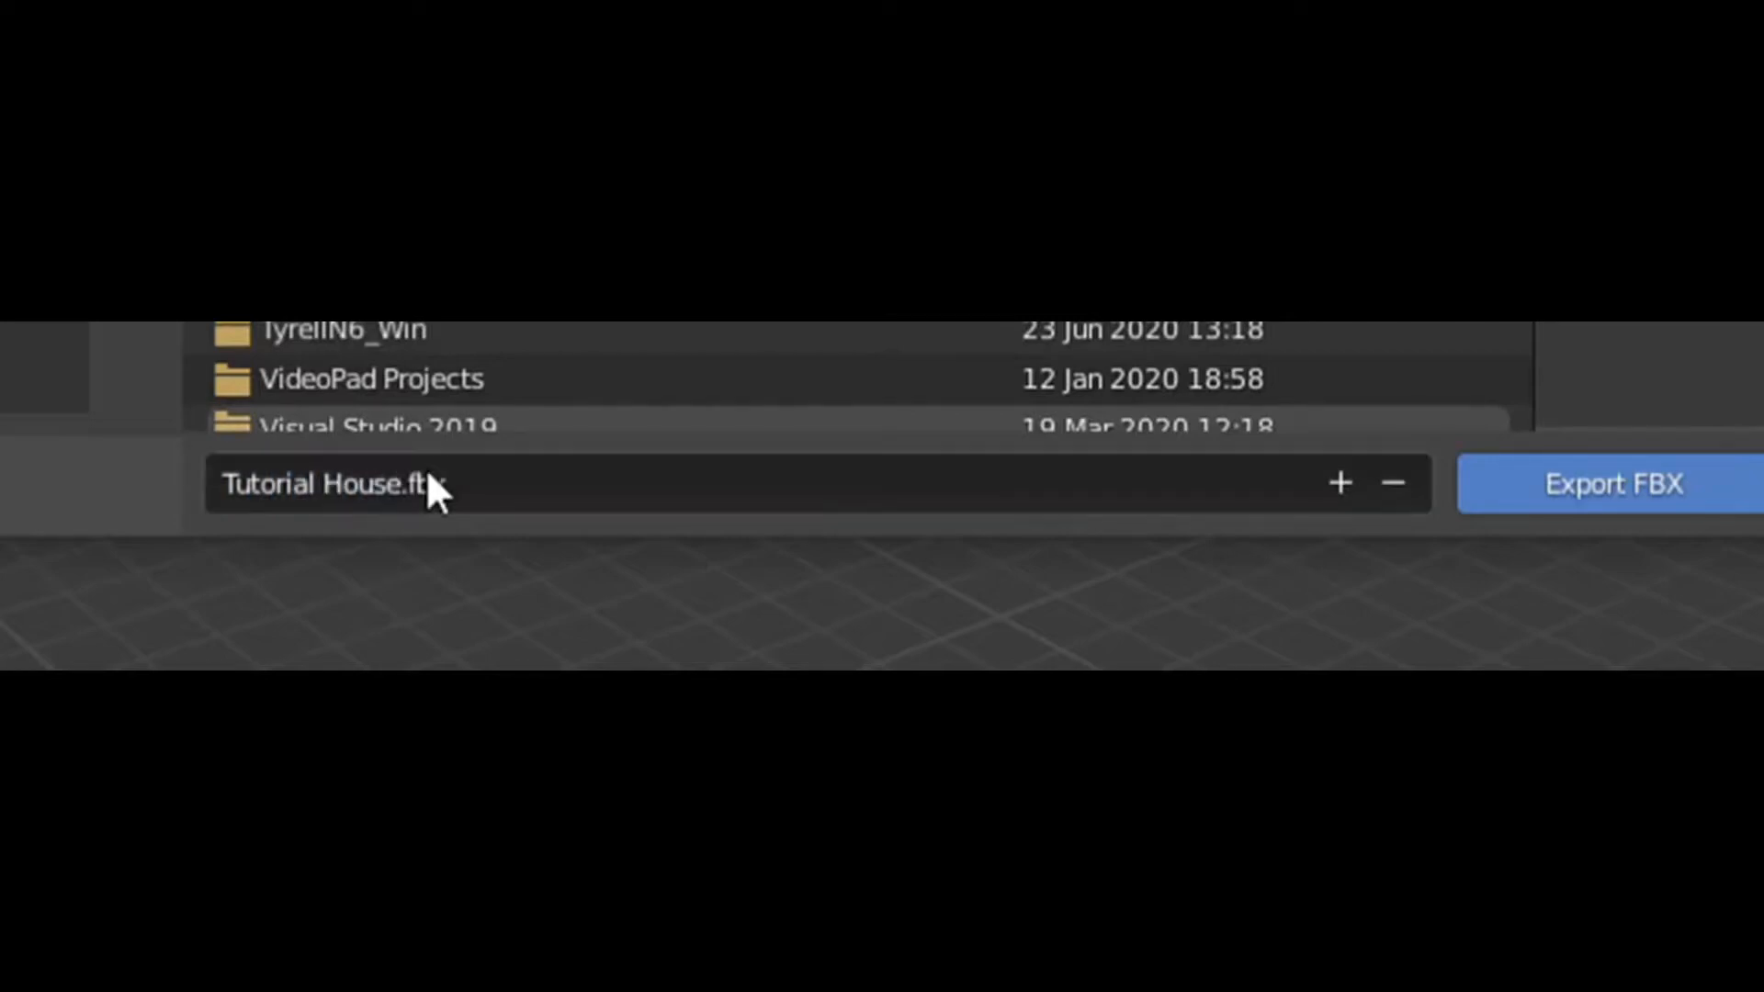
left_click(1614, 487)
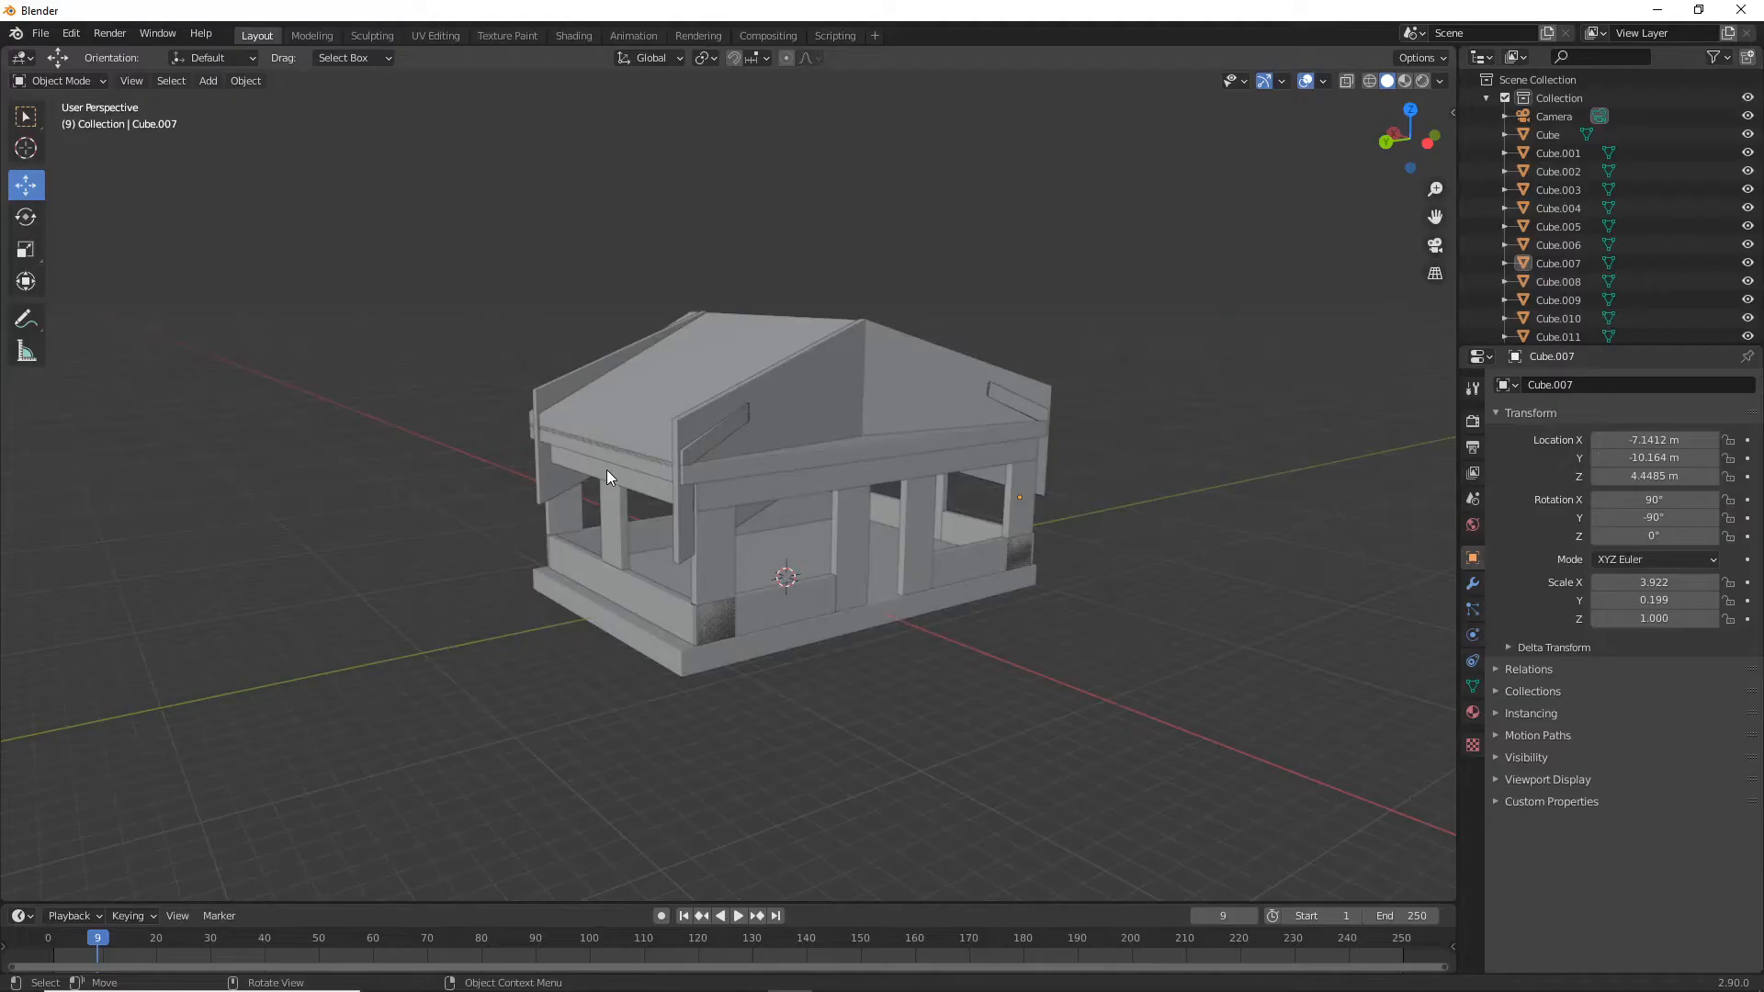
middle_click_drag(537, 510, 383, 520)
scroll(433, 477, "down", 3)
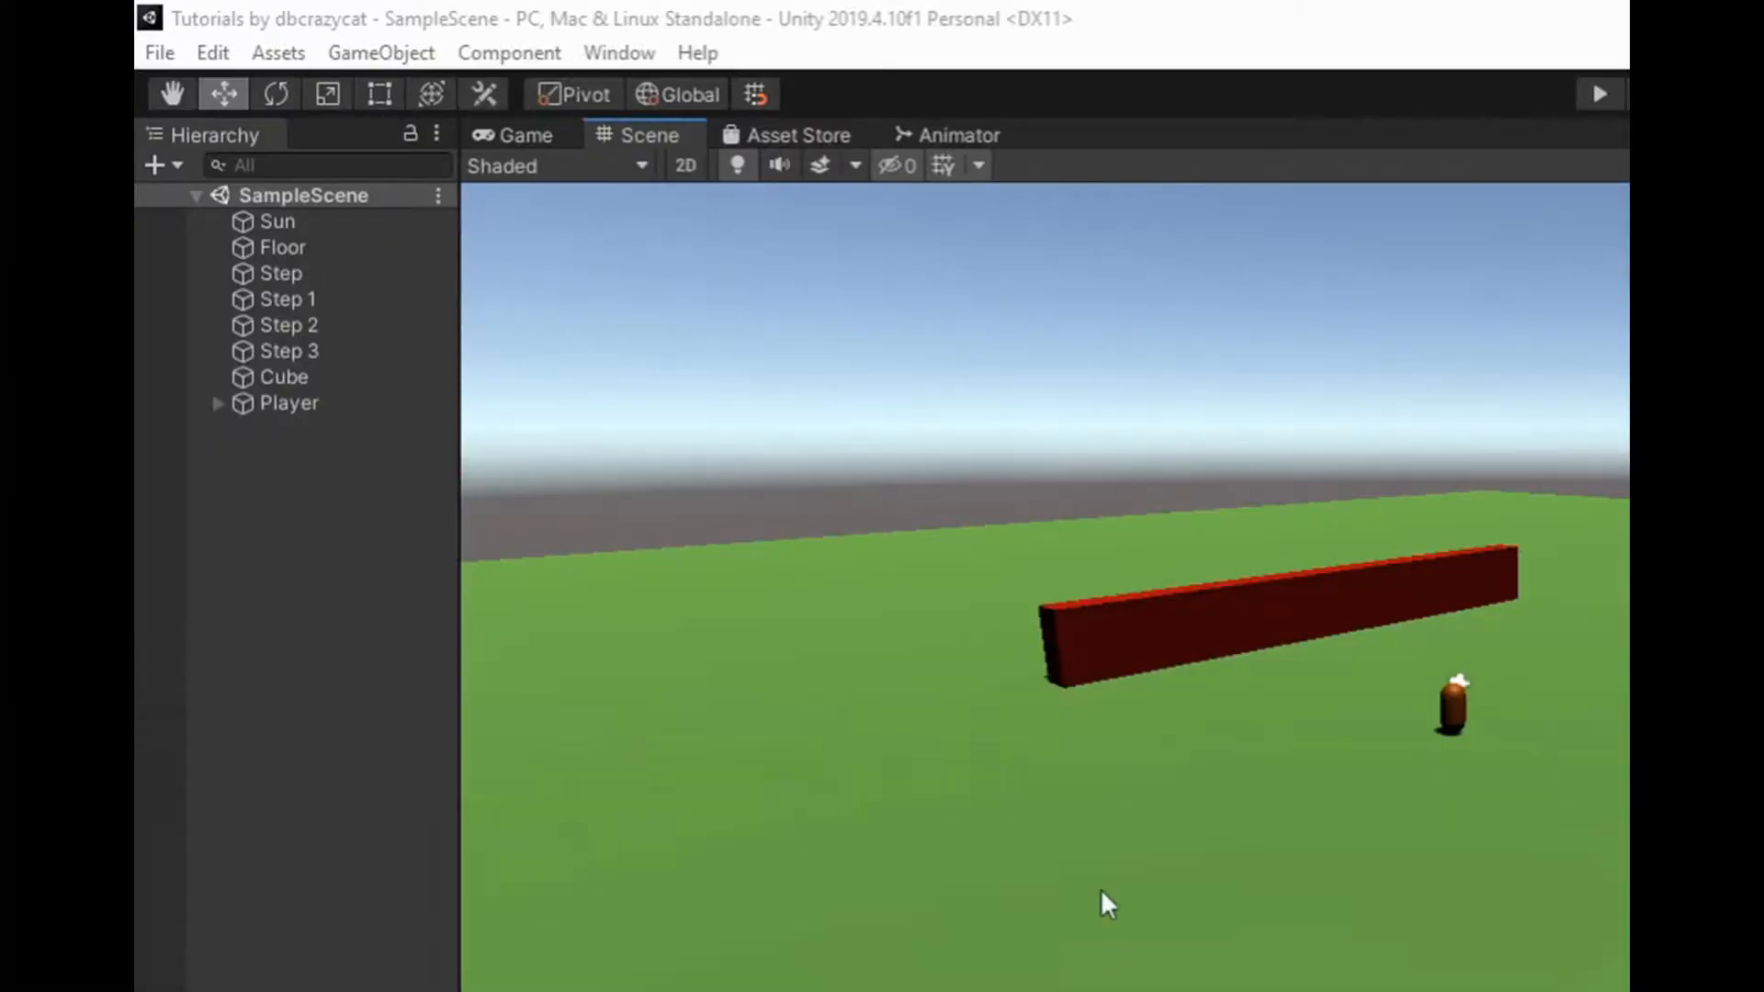
Switch to Unity and import the Tutorial House FBX from the file explorer into the Materials asset folder
key("super+e")
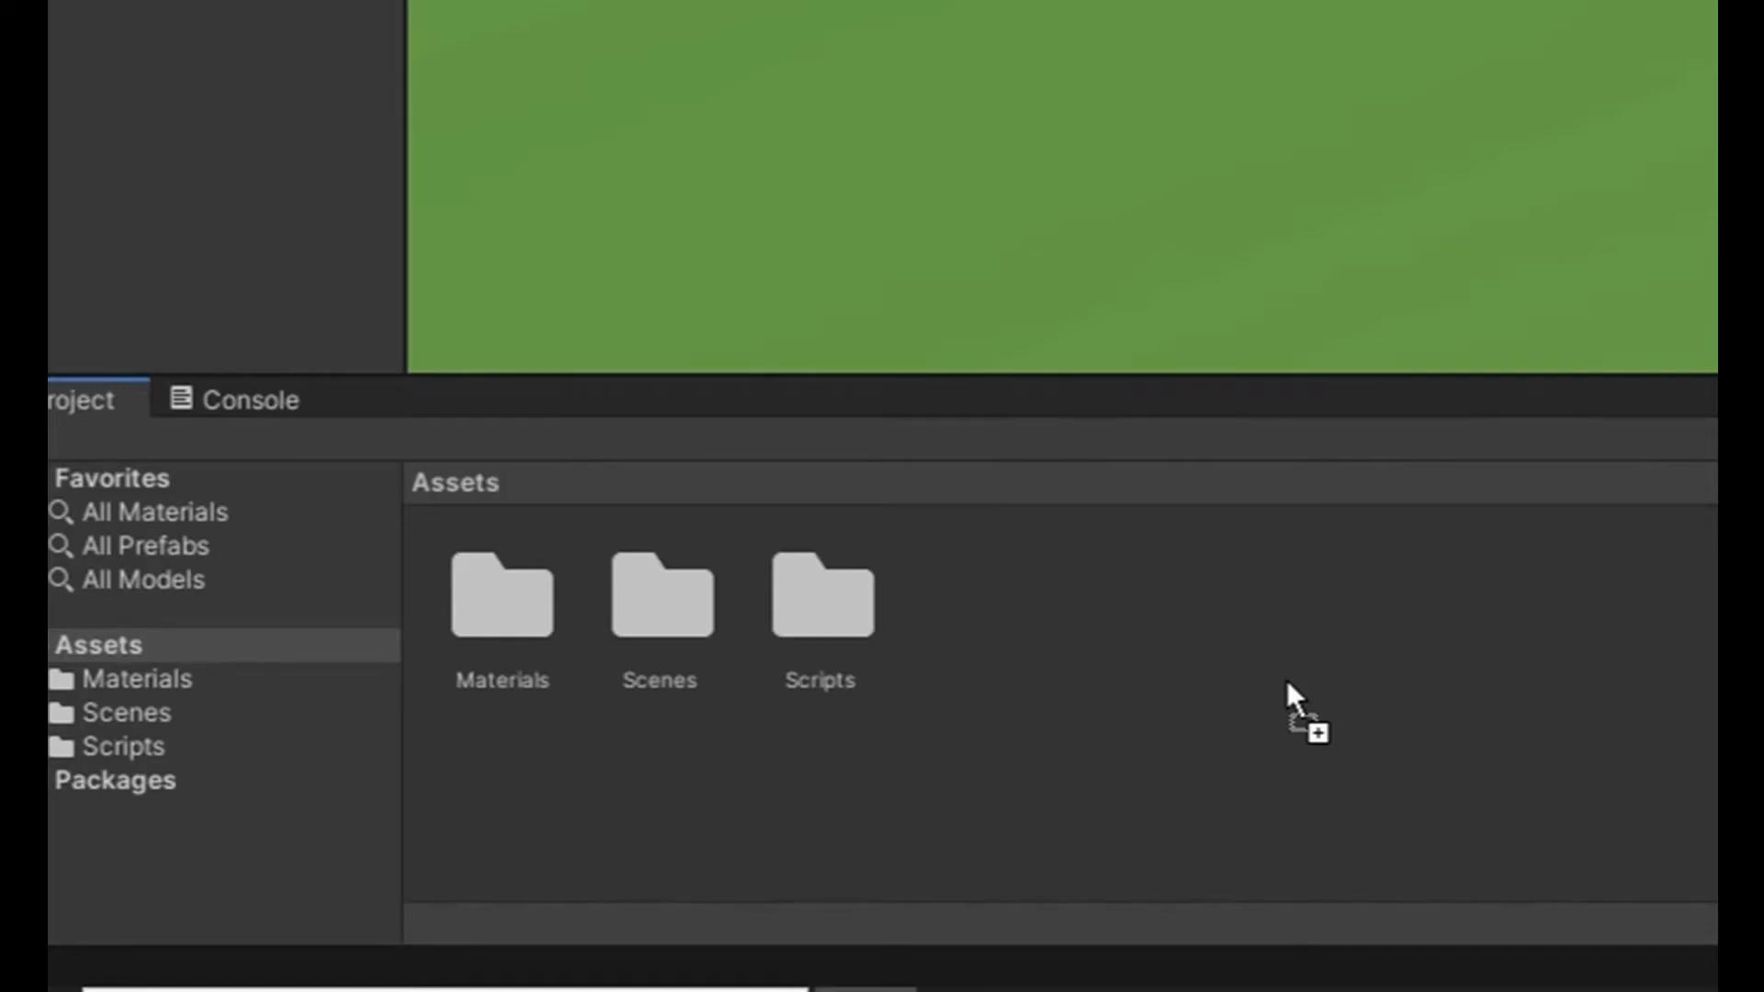
left_click_drag(1287, 684, 503, 595)
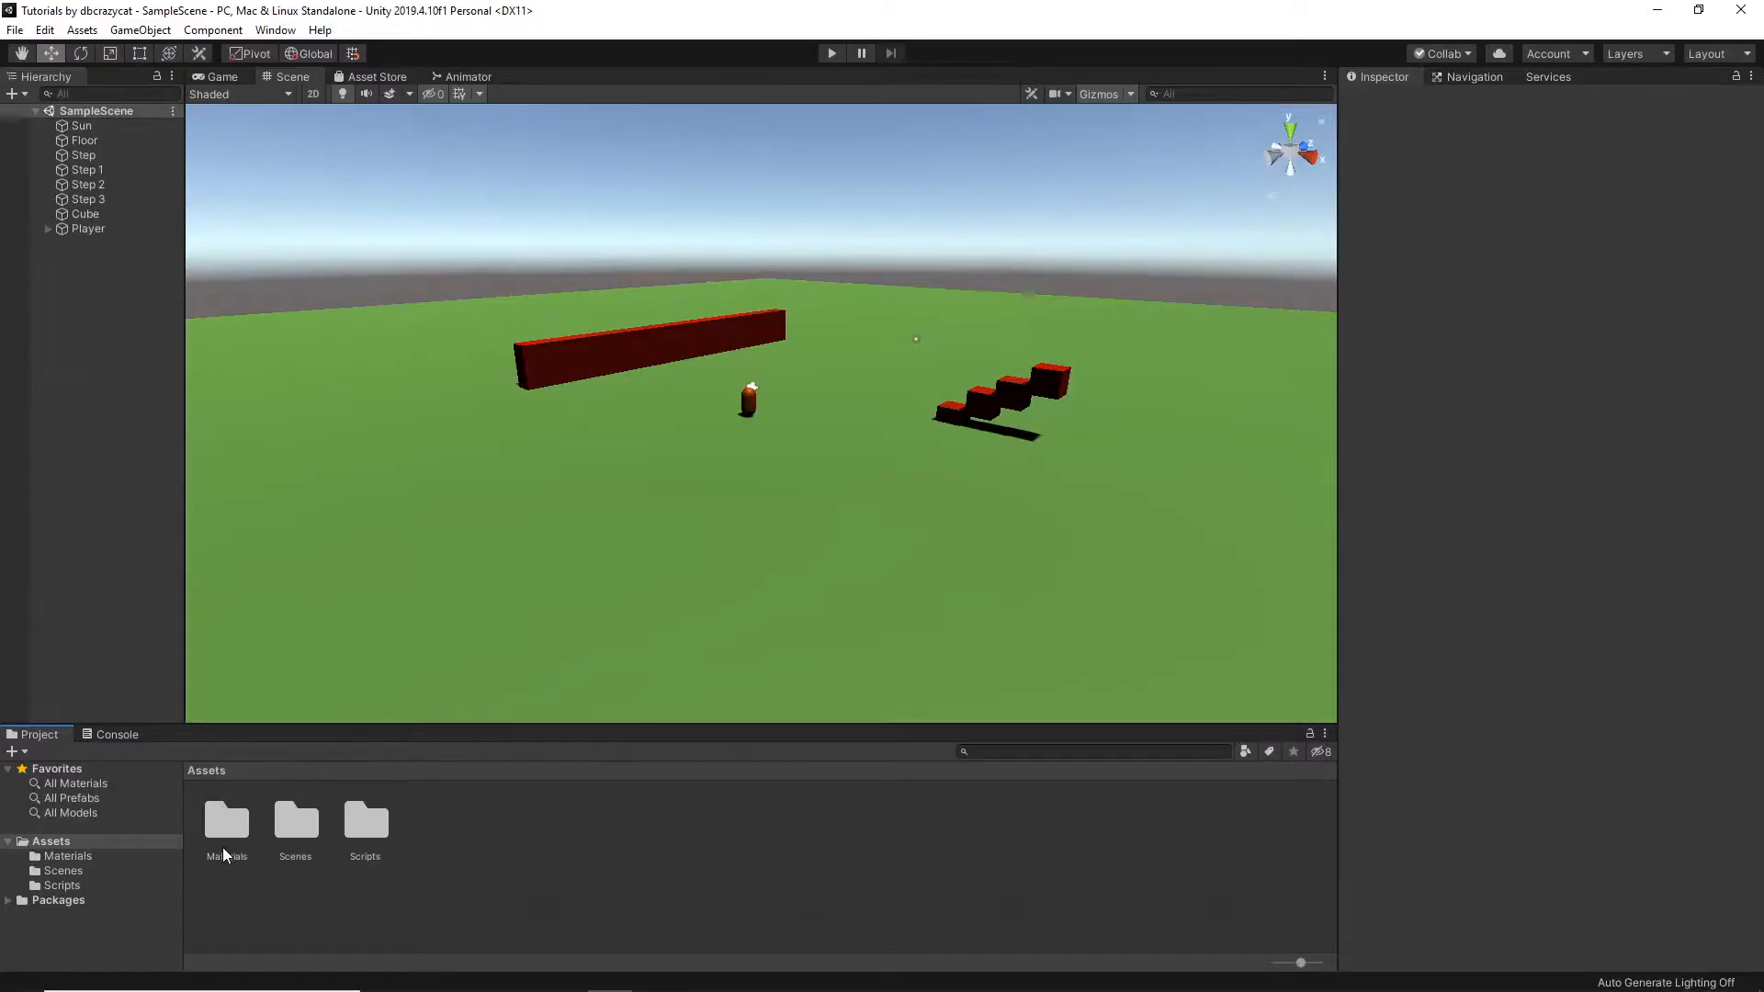
Open the Materials asset folder and examine the component parts of the imported Tutorial House model
double_click(503, 596)
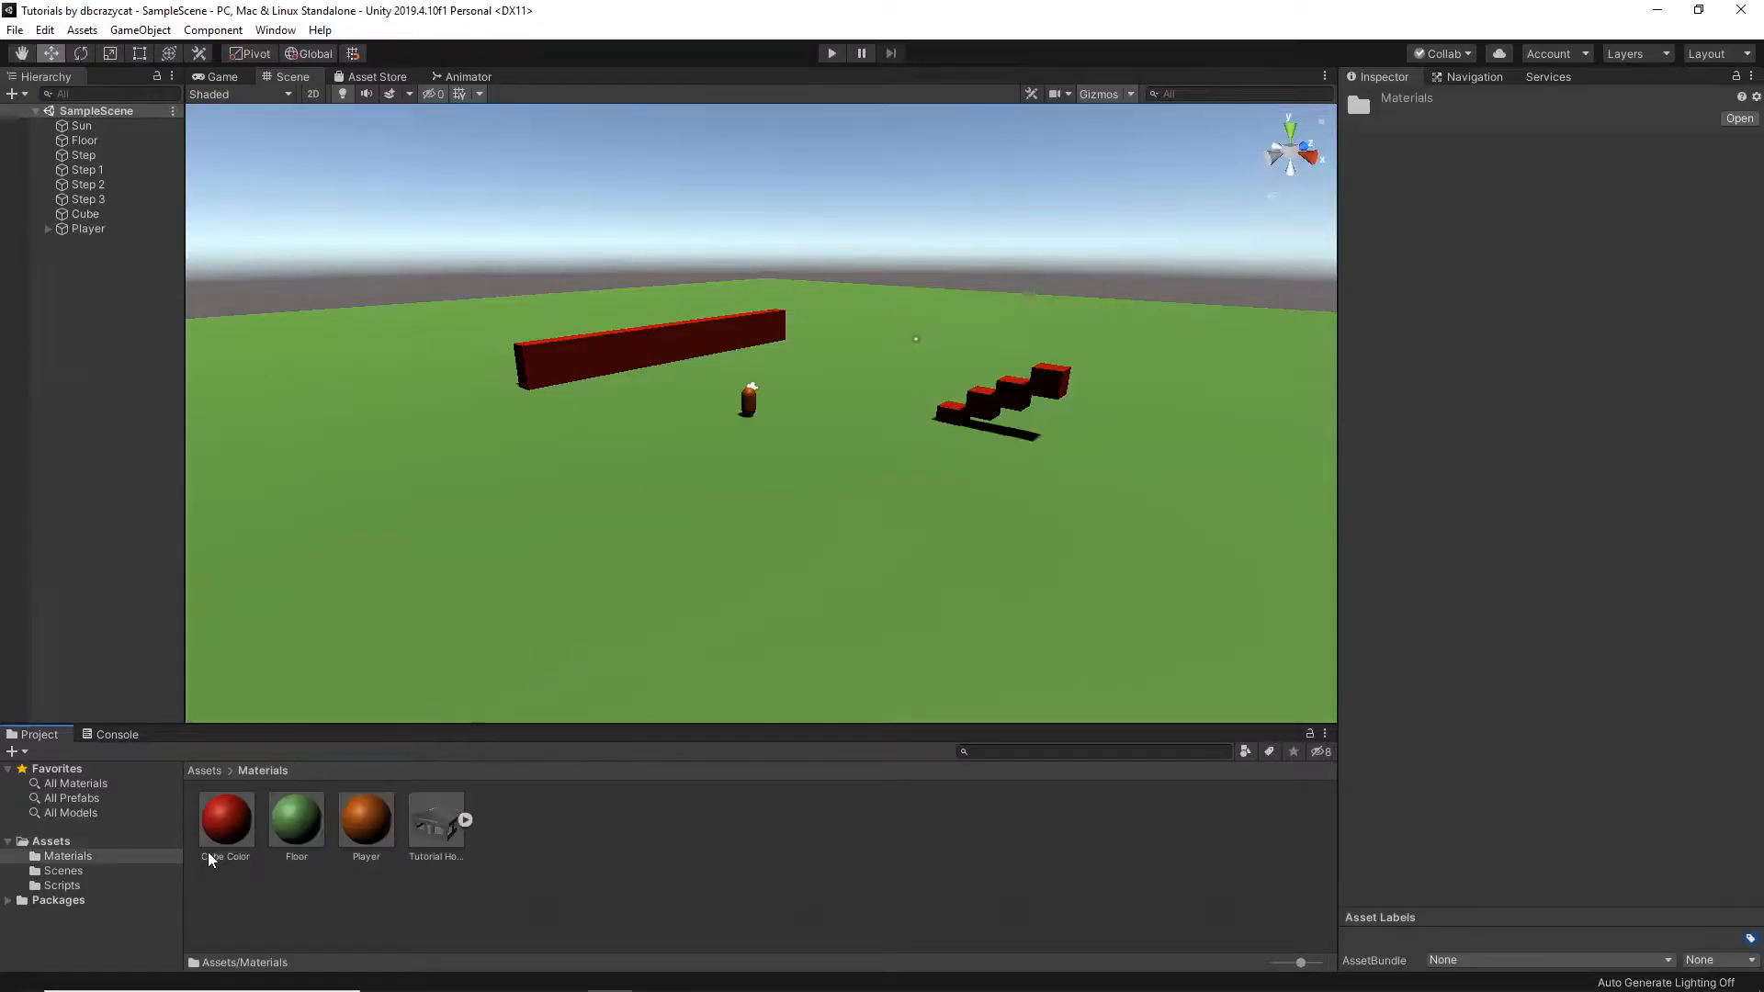
left_click(465, 819)
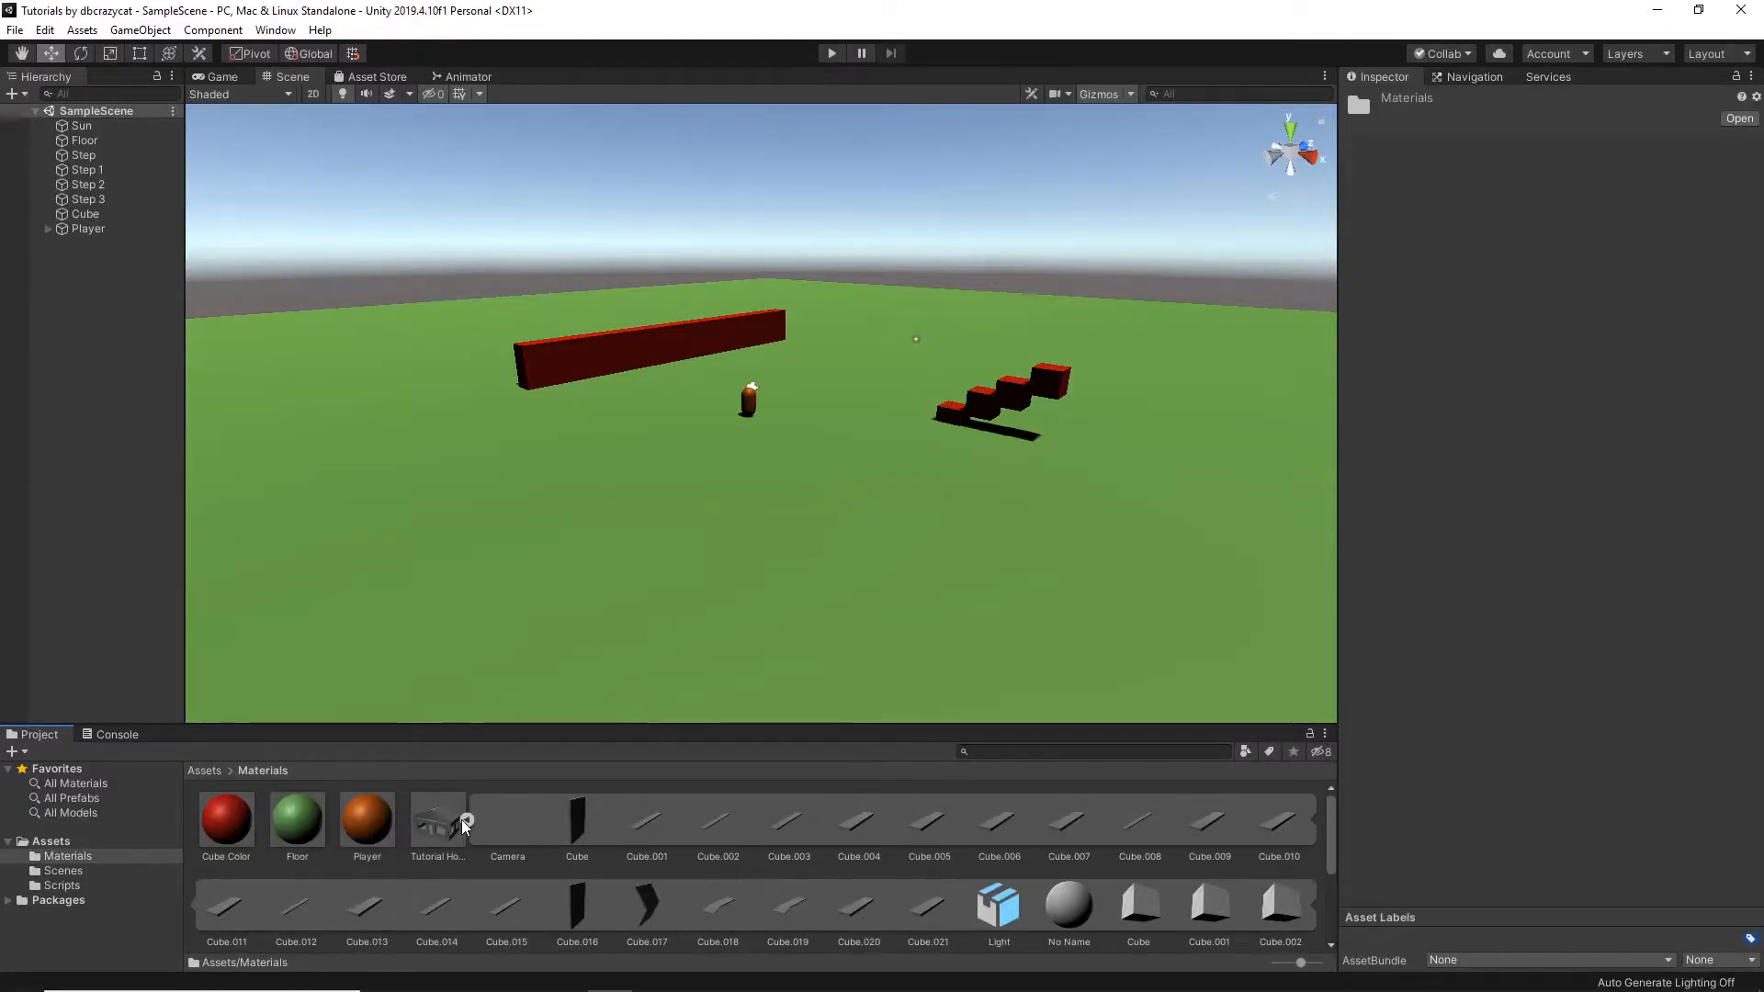
left_click(465, 820)
Place the Tutorial House model on the green floor at about X 2.74, Y 0.5, Z -48.33
right_click_drag(710, 580, 578, 582)
scroll(578, 584, "down", 3)
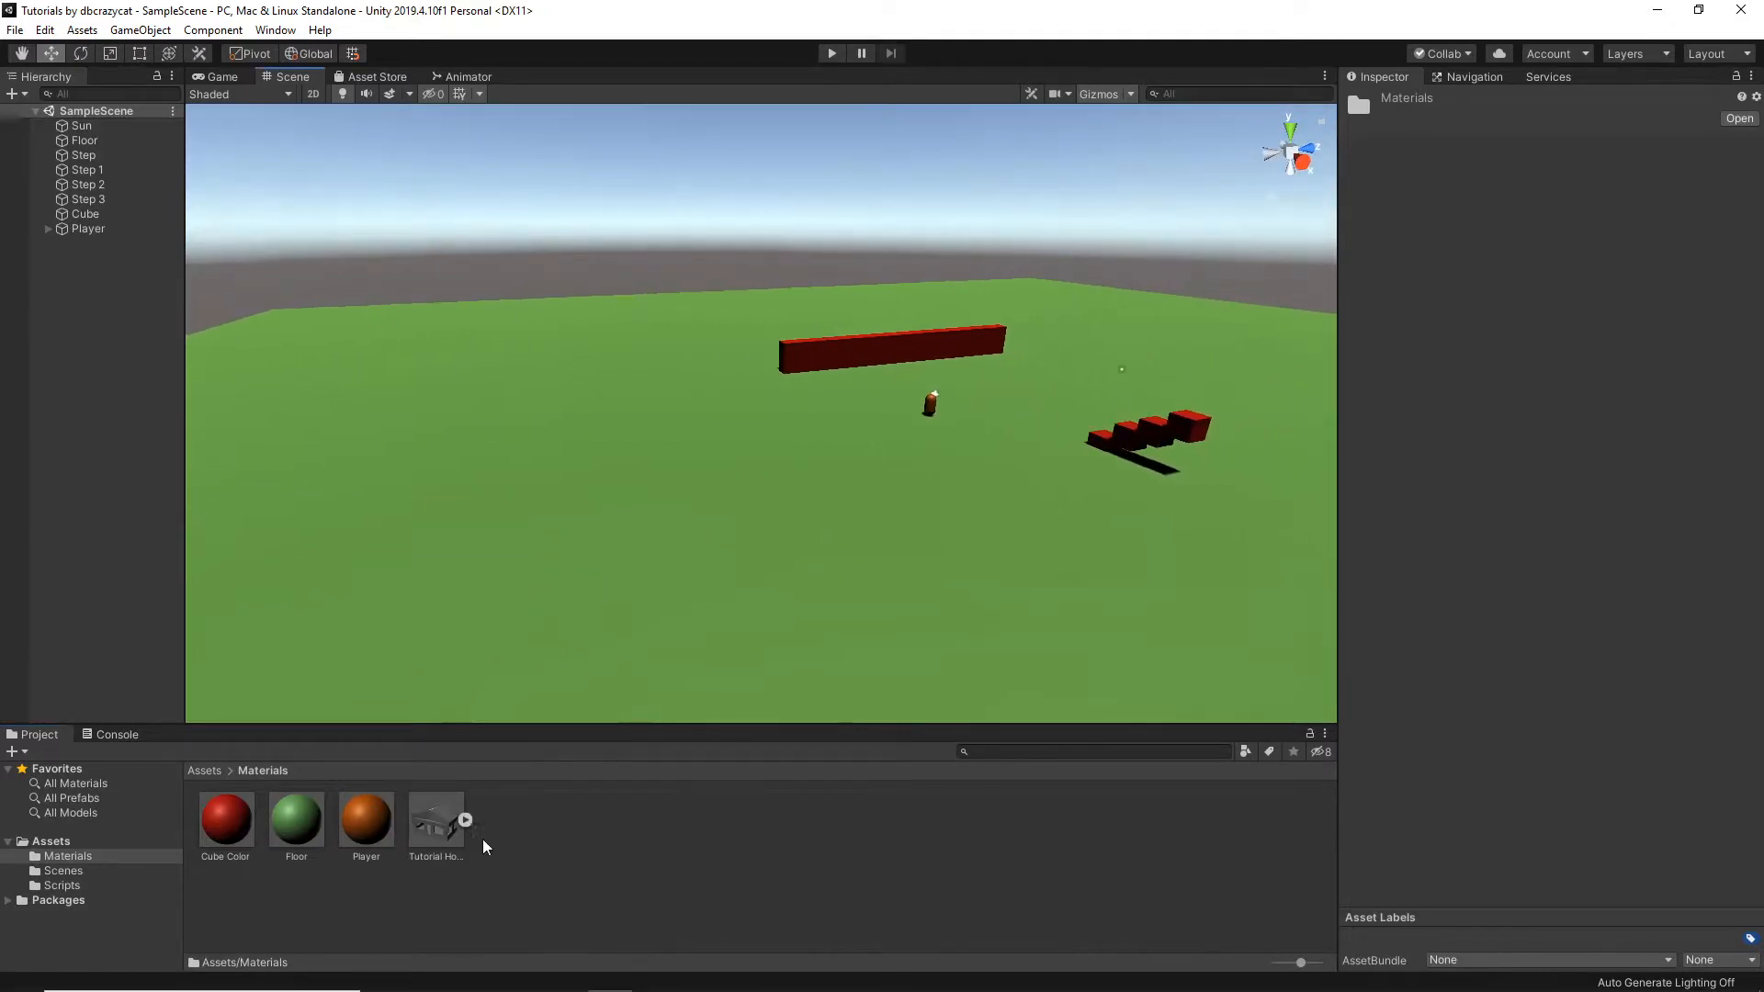
left_click_drag(425, 841, 494, 503)
right_click_drag(654, 539, 255, 329)
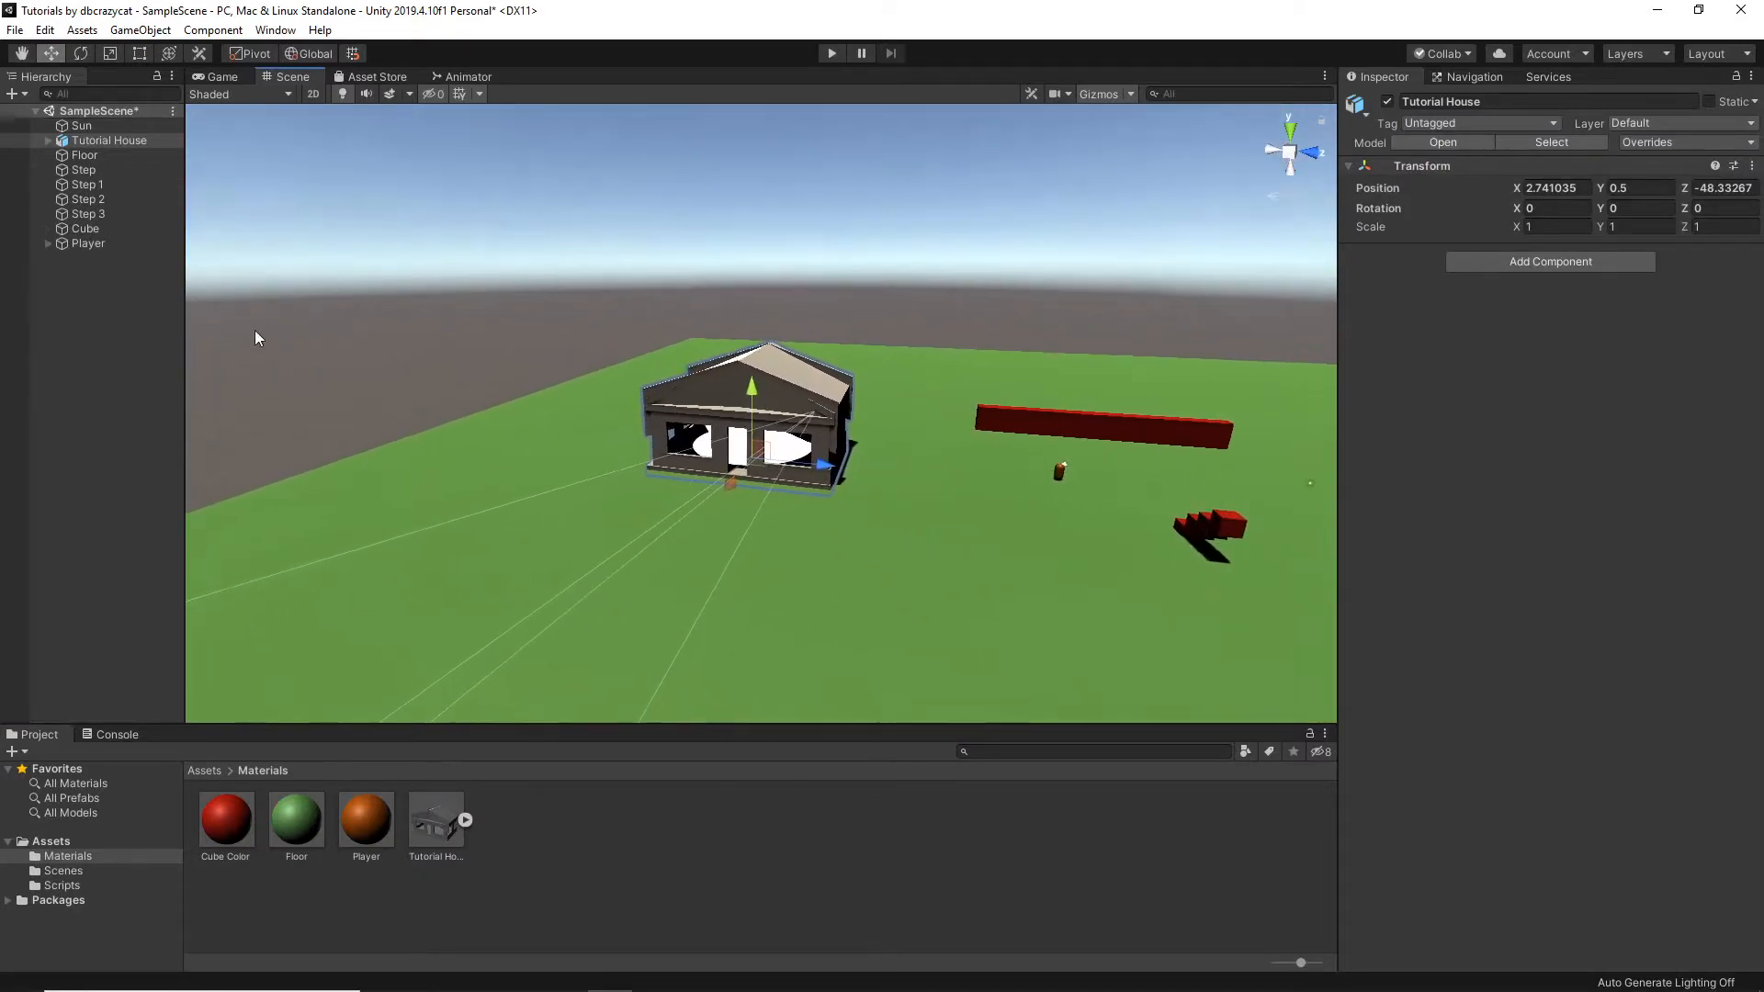
Deactivate the Camera object inside the Tutorial House hierarchy
left_click(48, 140)
left_click(87, 158)
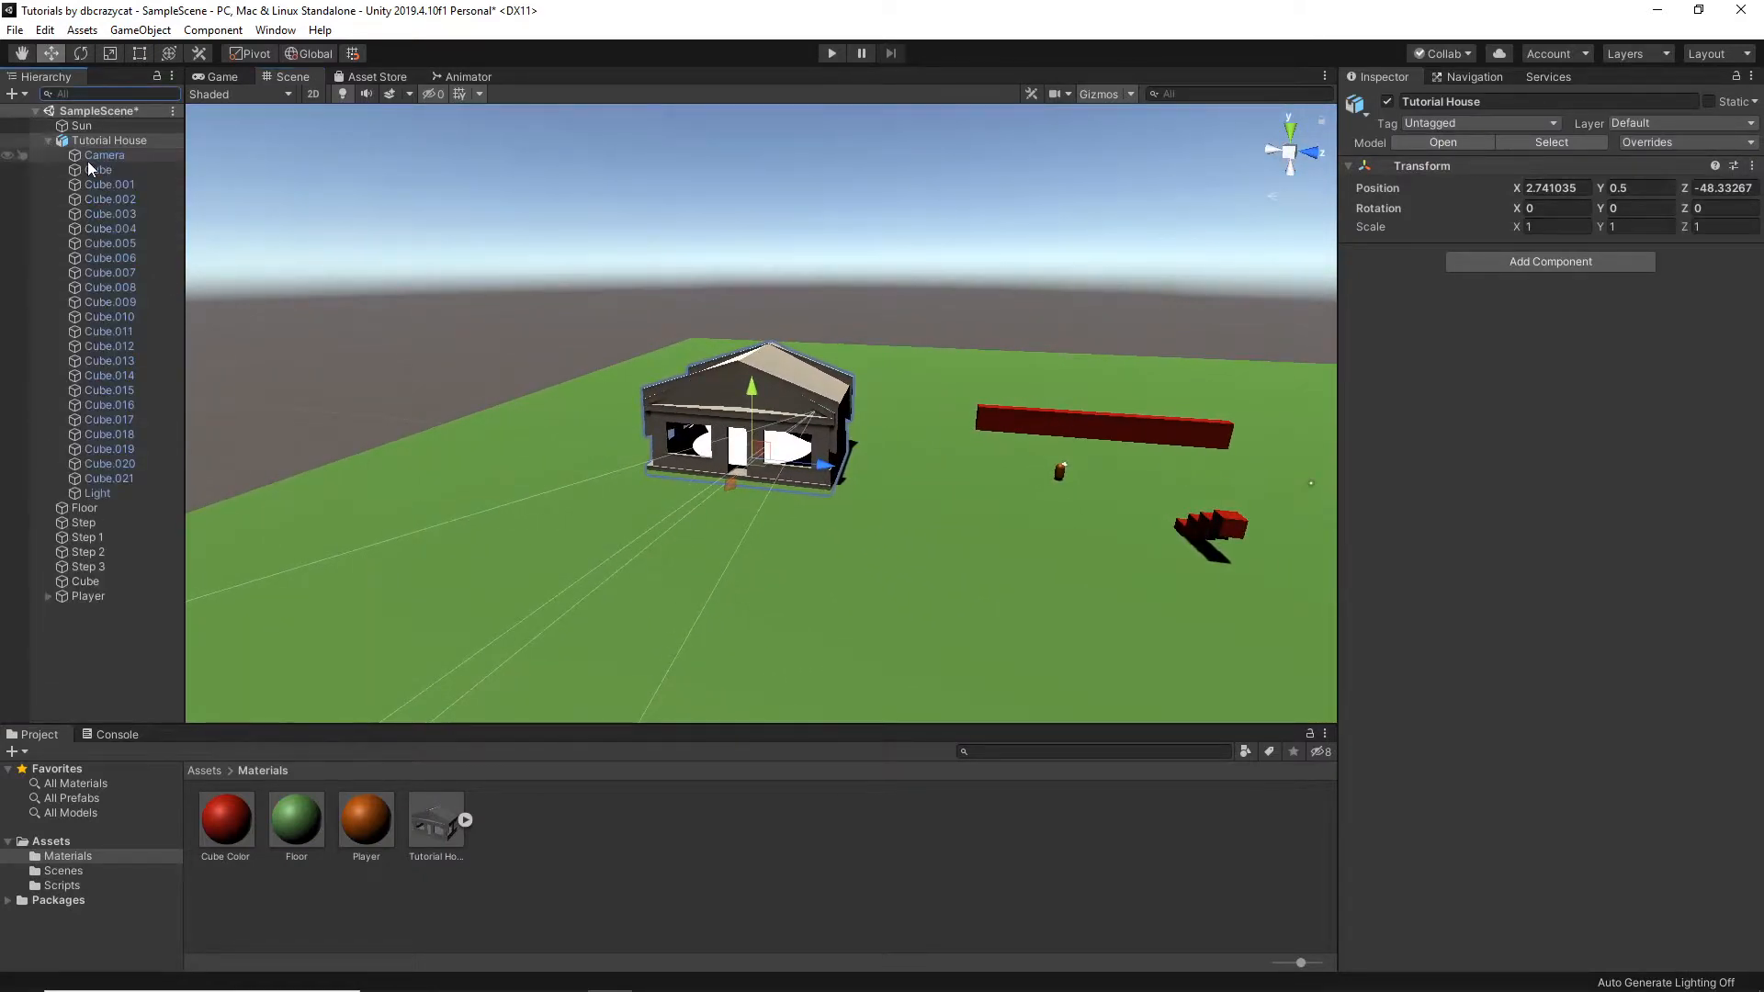
key("Delete")
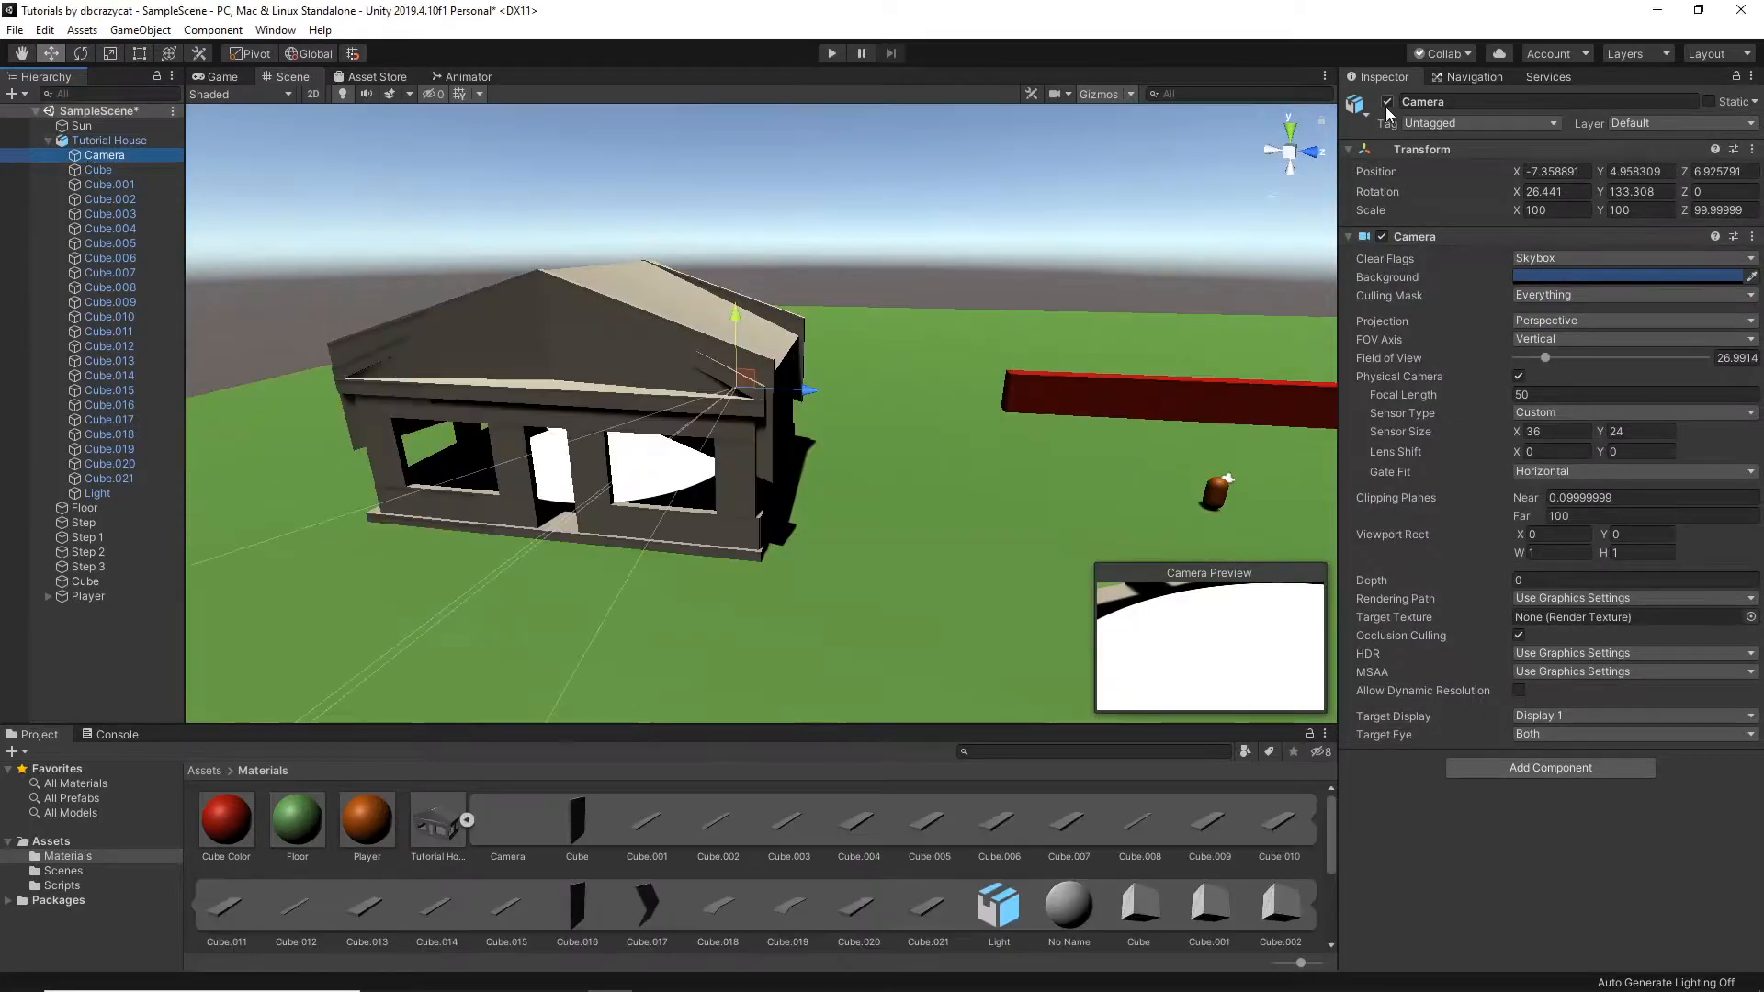
left_click(1387, 102)
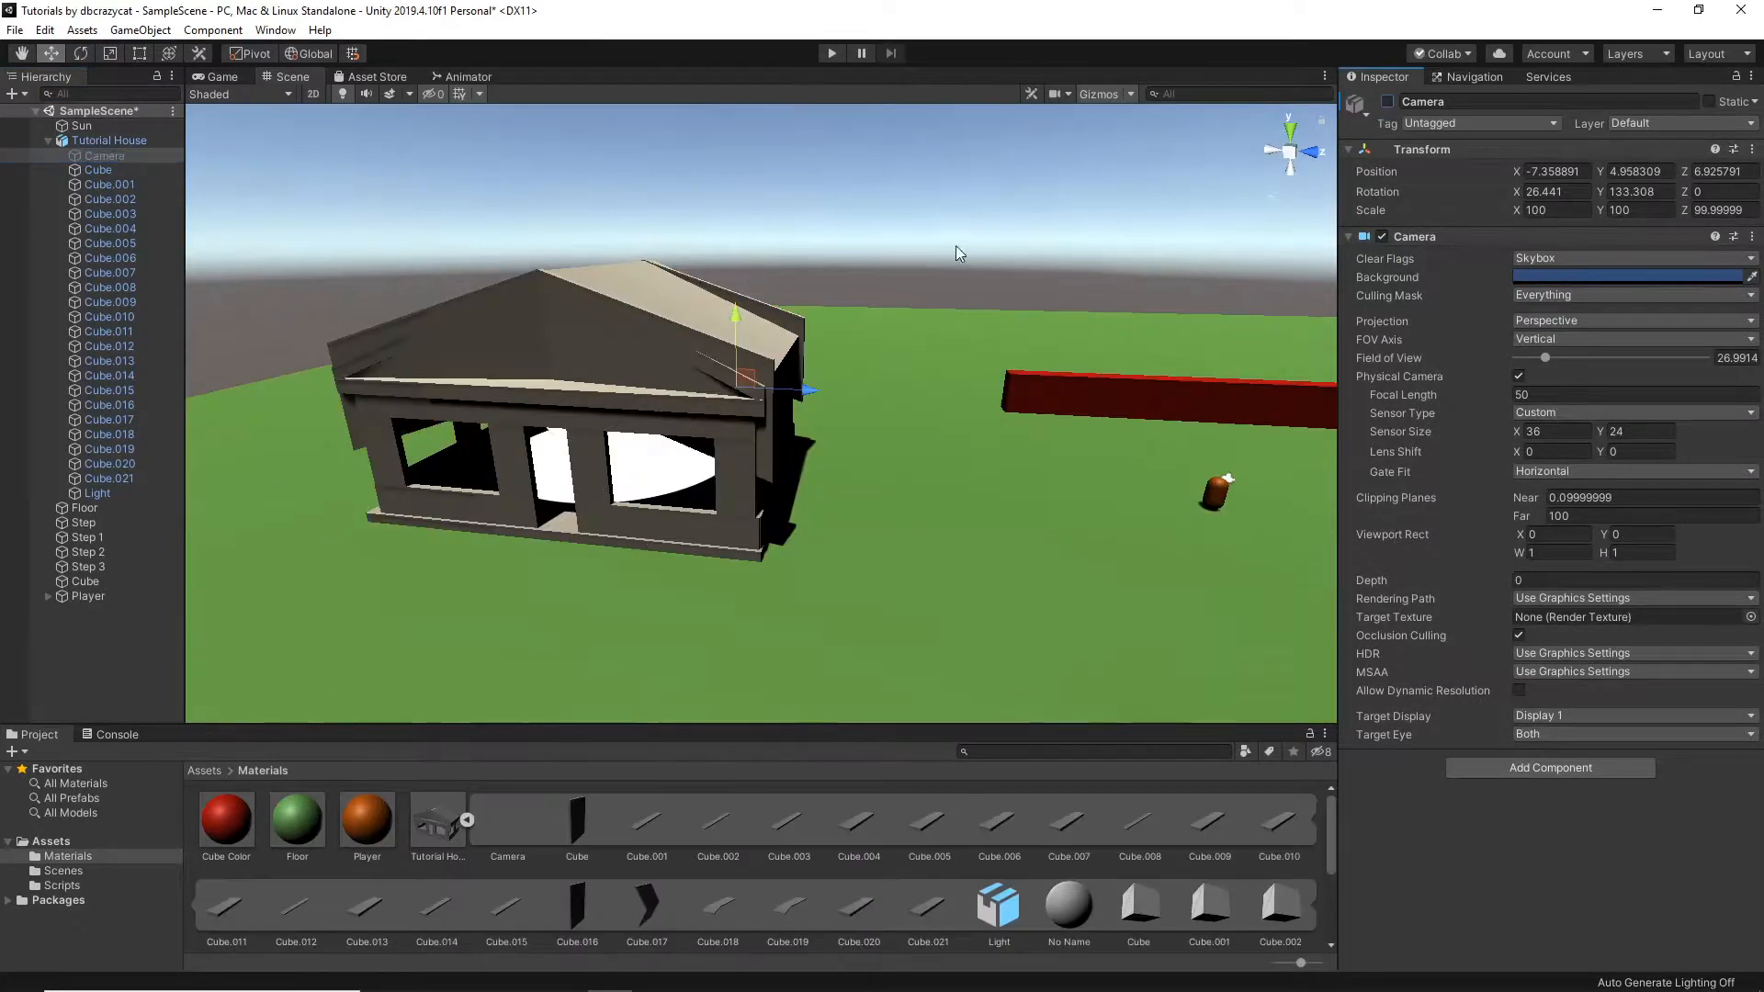
Deactivate the Light object inside the Tutorial House hierarchy
left_click(66, 495)
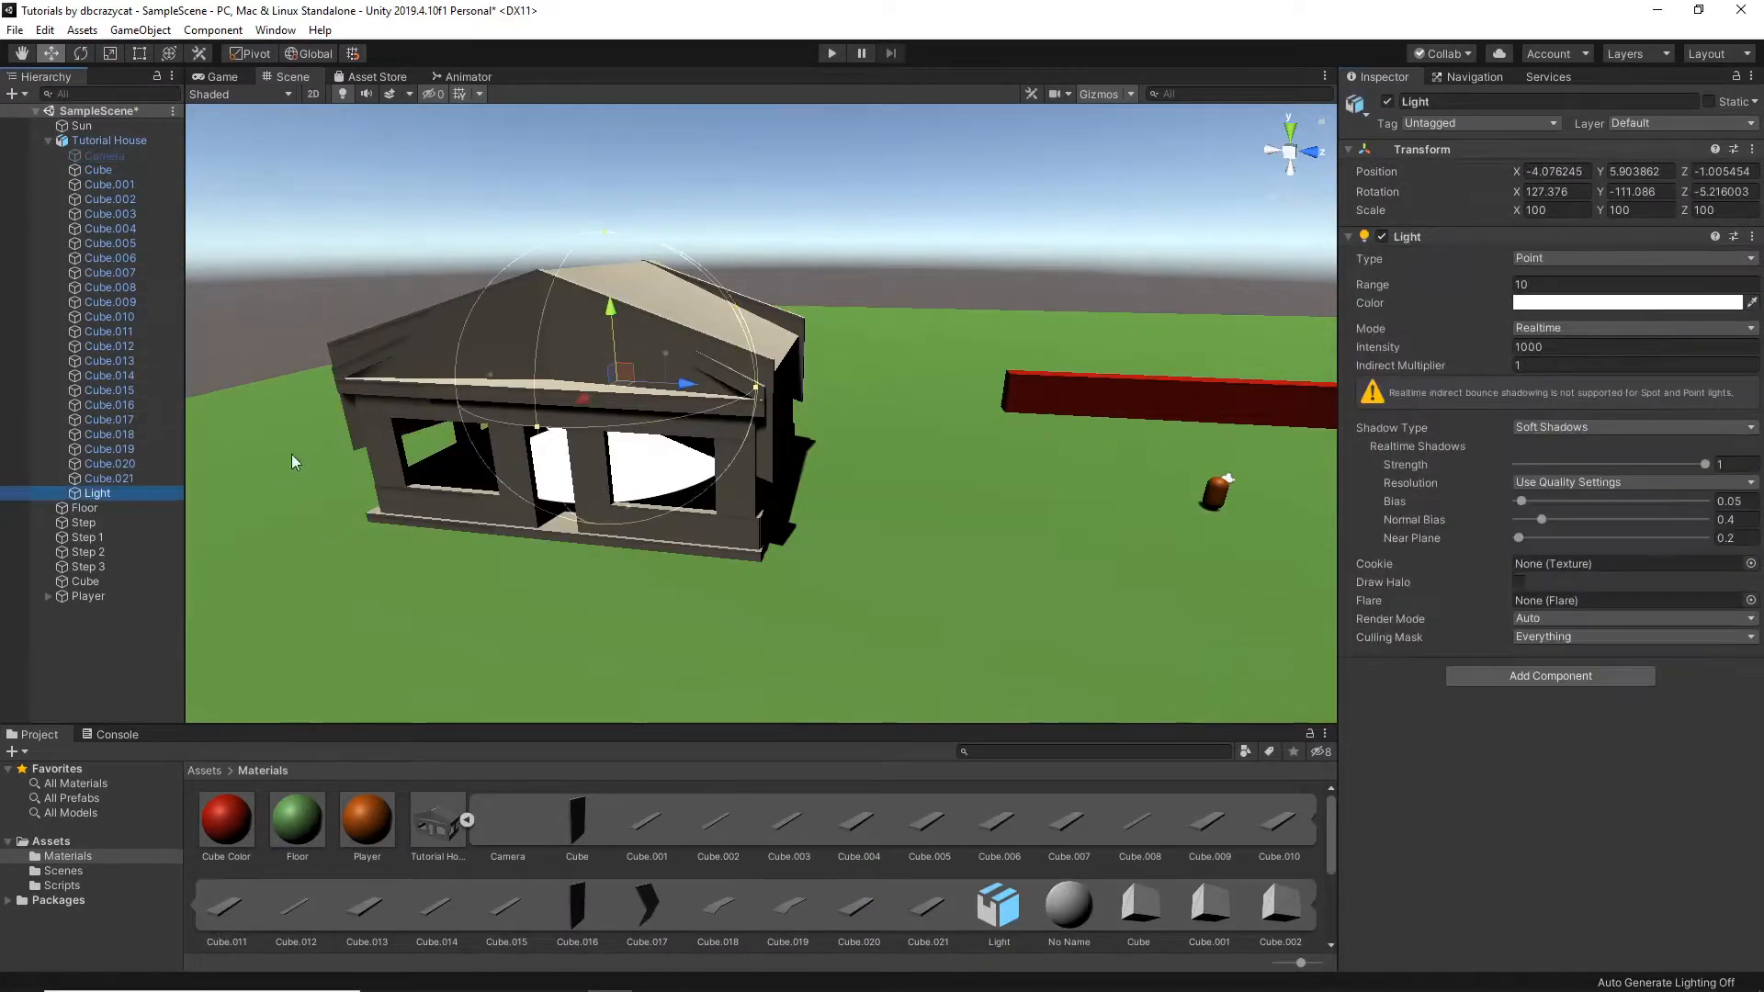
left_click(1387, 101)
left_click_drag(1101, 252, 1102, 393, "alt")
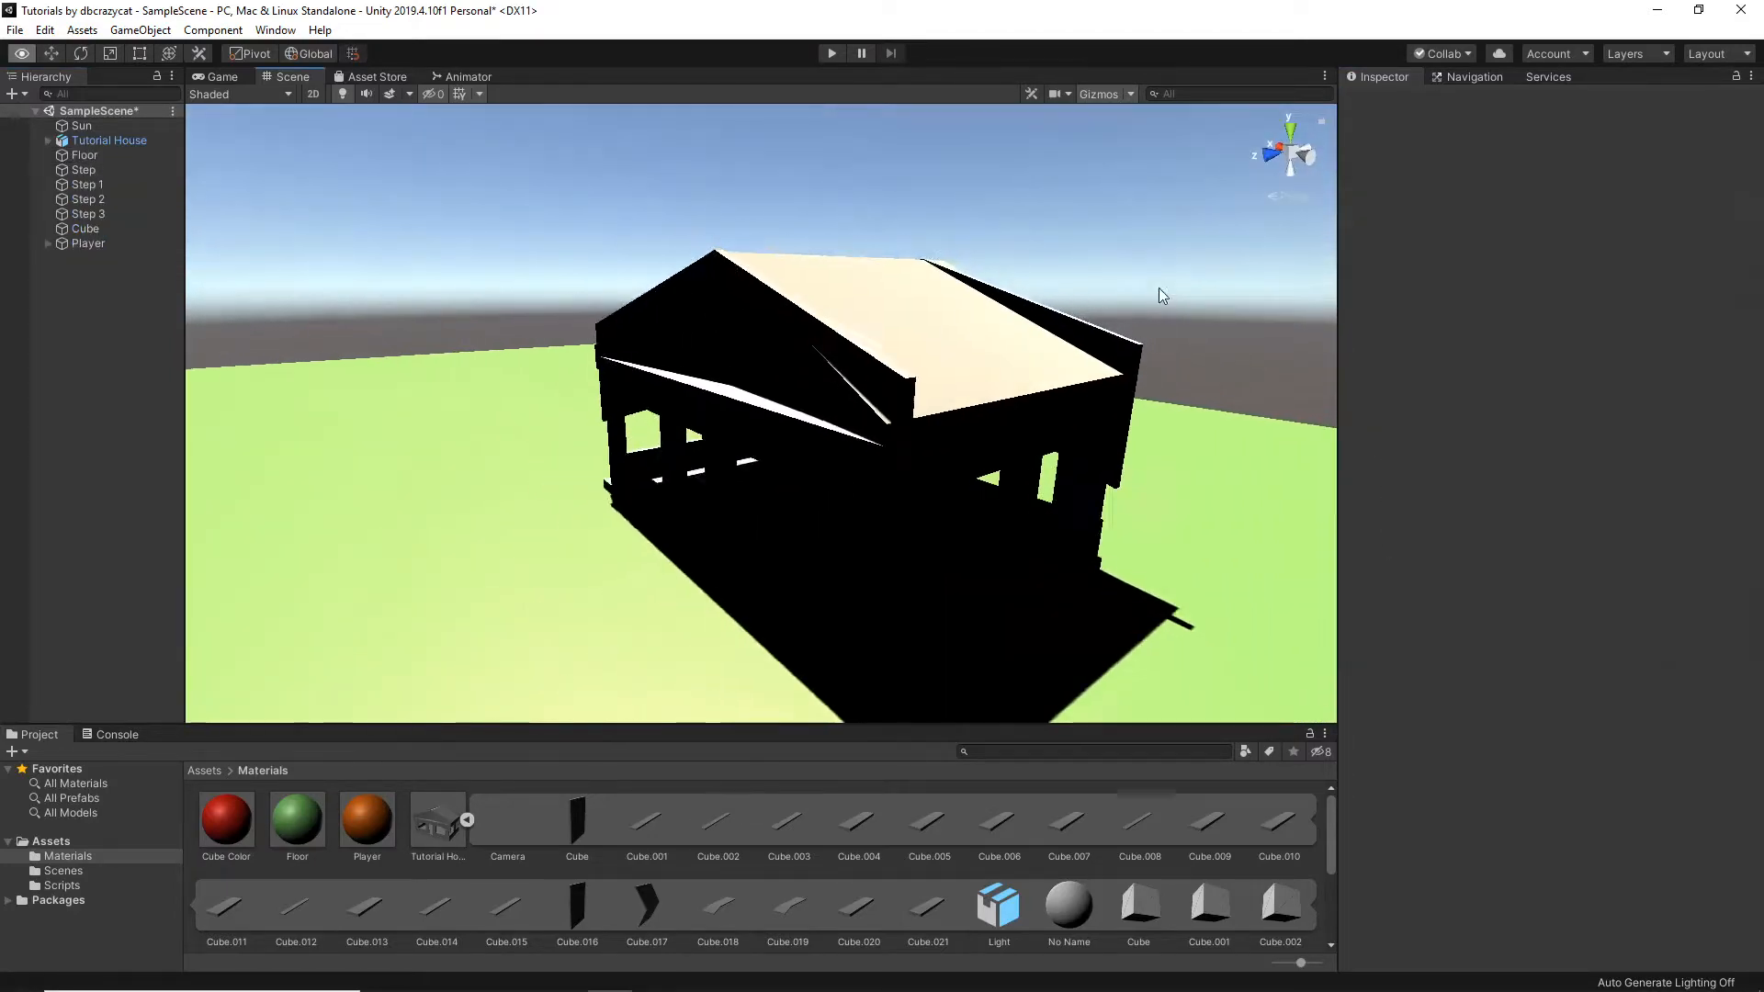
left_click_drag(1158, 288, 1115, 392, "alt")
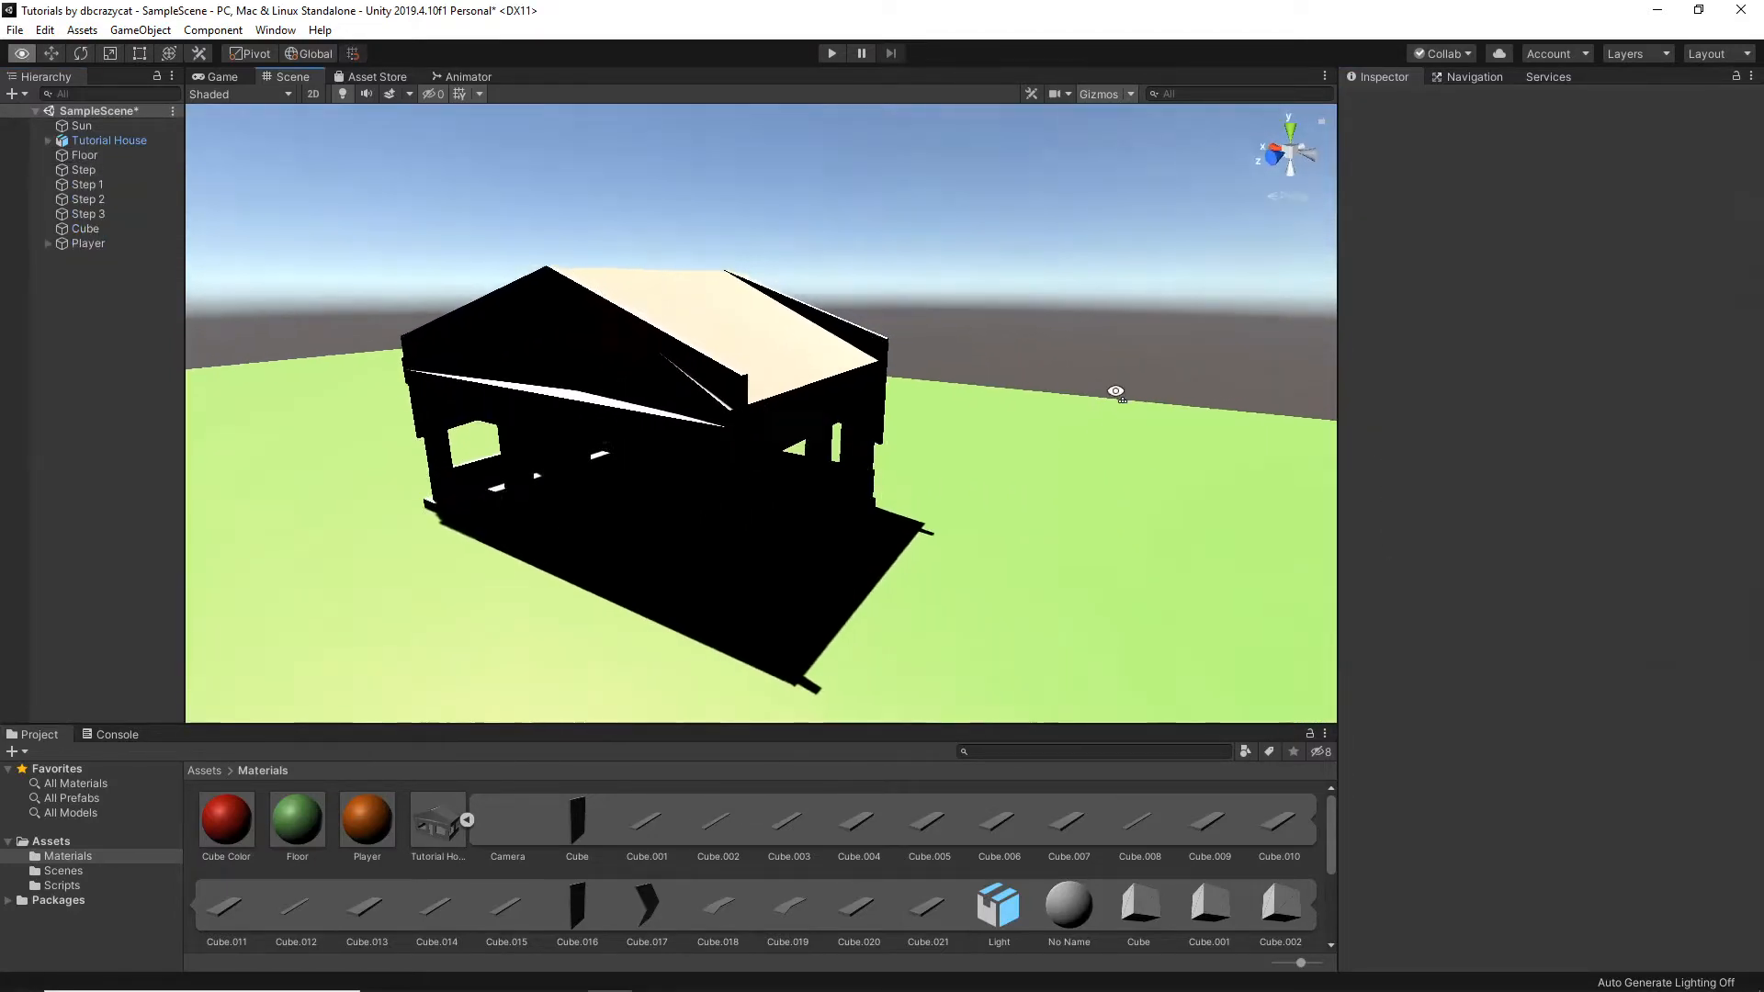
Select the Tutorial House and examine it from different sides and distances on the green floor
right_click_drag(1115, 392, 1474, 408)
mouse_move(1077, 437)
right_mouse_down()
mouse_move(1188, 422)
mouse_move(1102, 460)
right_mouse_up()
left_click(740, 406)
key("w")
right_click_drag(742, 368, 720, 330)
key("a")
key("d")
key("s")
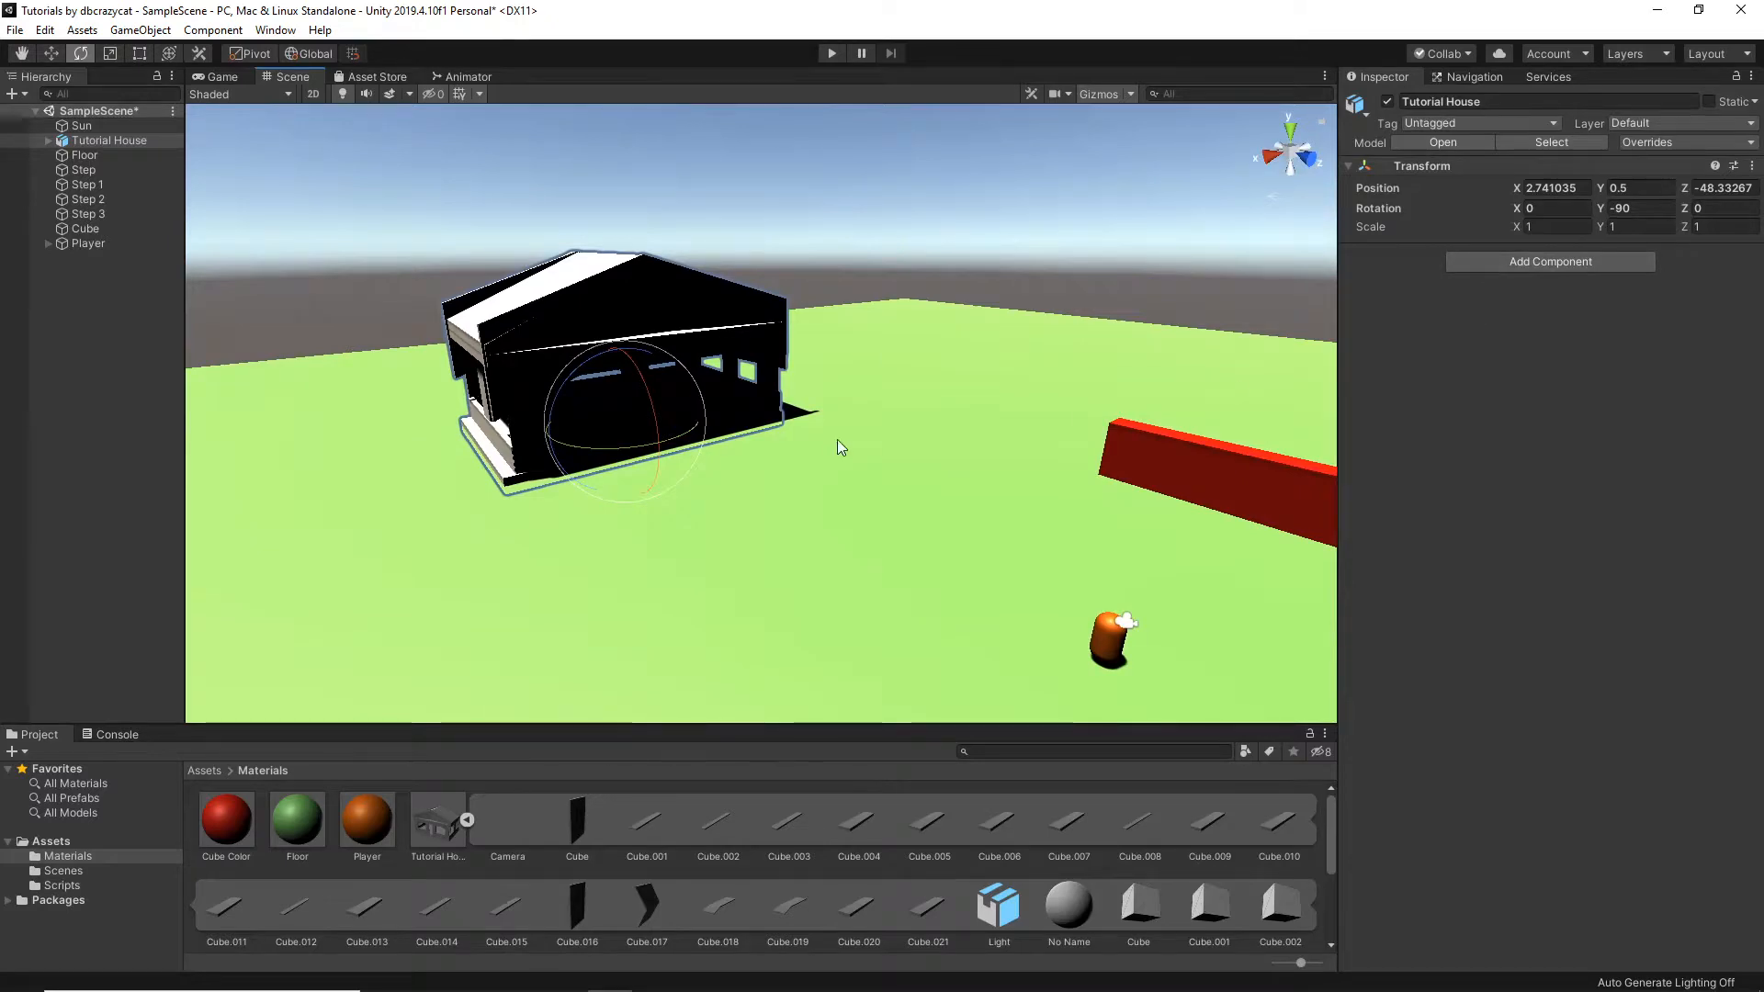
key("s")
mouse_move(836, 439)
right_mouse_down()
mouse_move(832, 461)
mouse_move(850, 458)
right_mouse_up()
key("s")
right_click_drag(1155, 280, 1299, 238)
Add a Box Collider component to the Tutorial House
left_click(1528, 262)
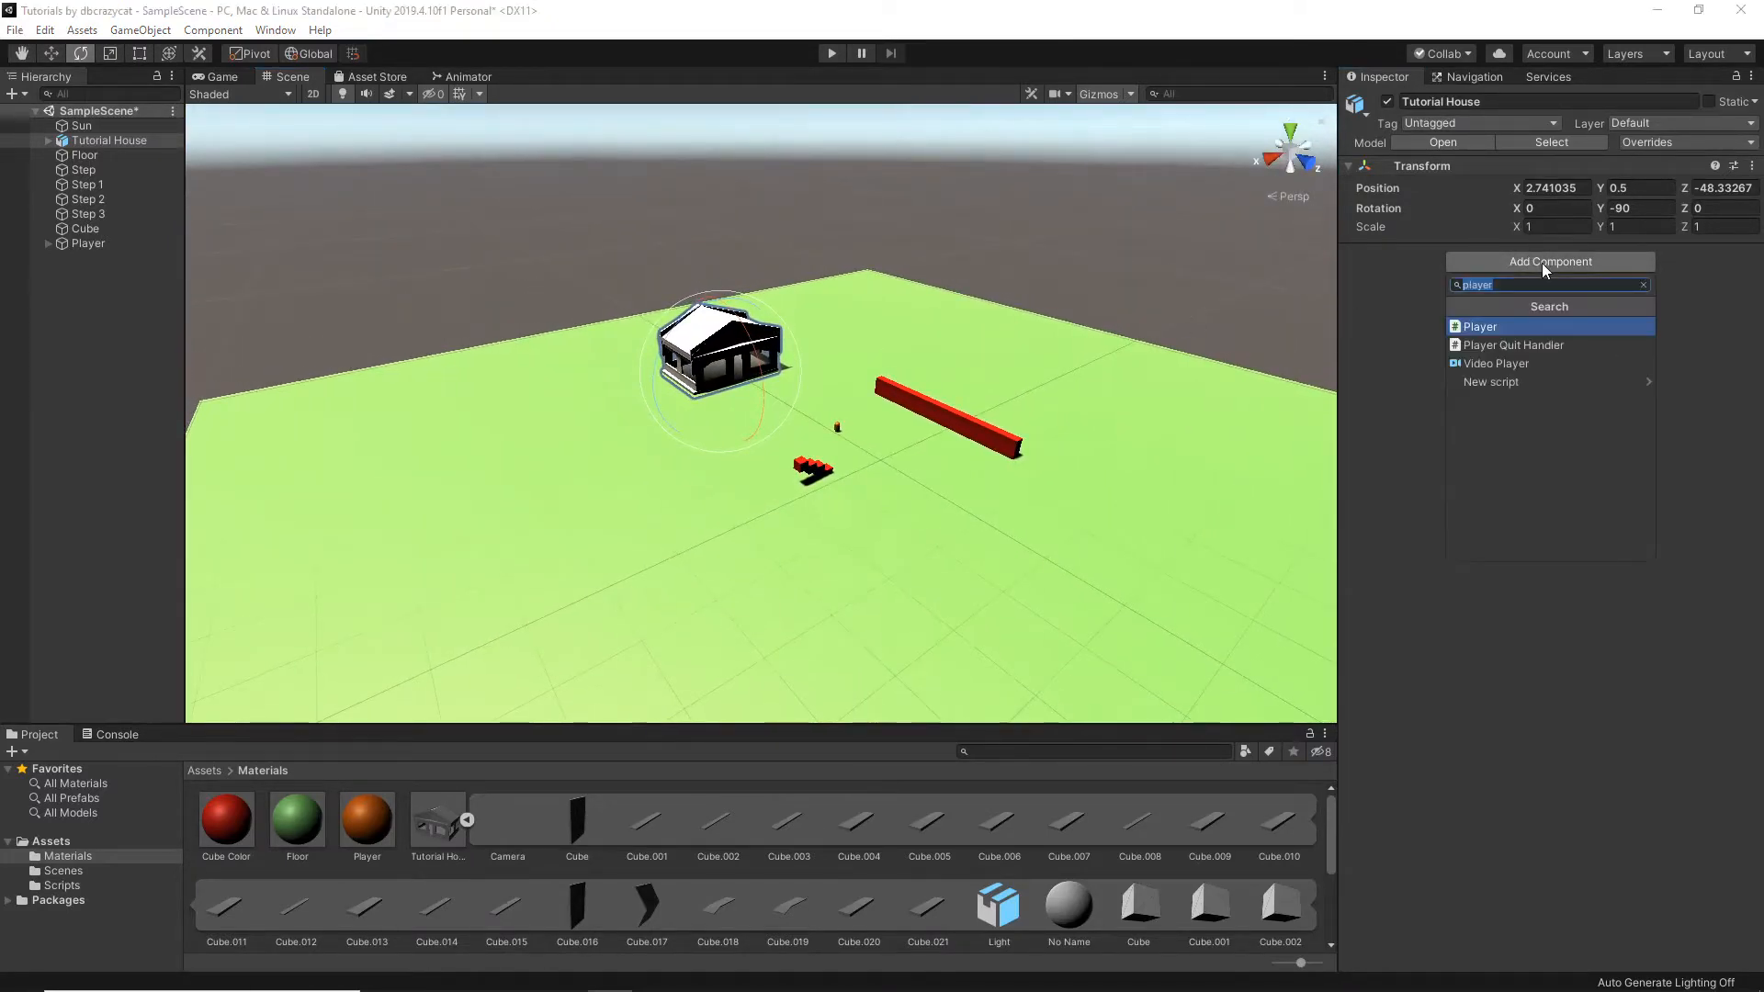
type("box")
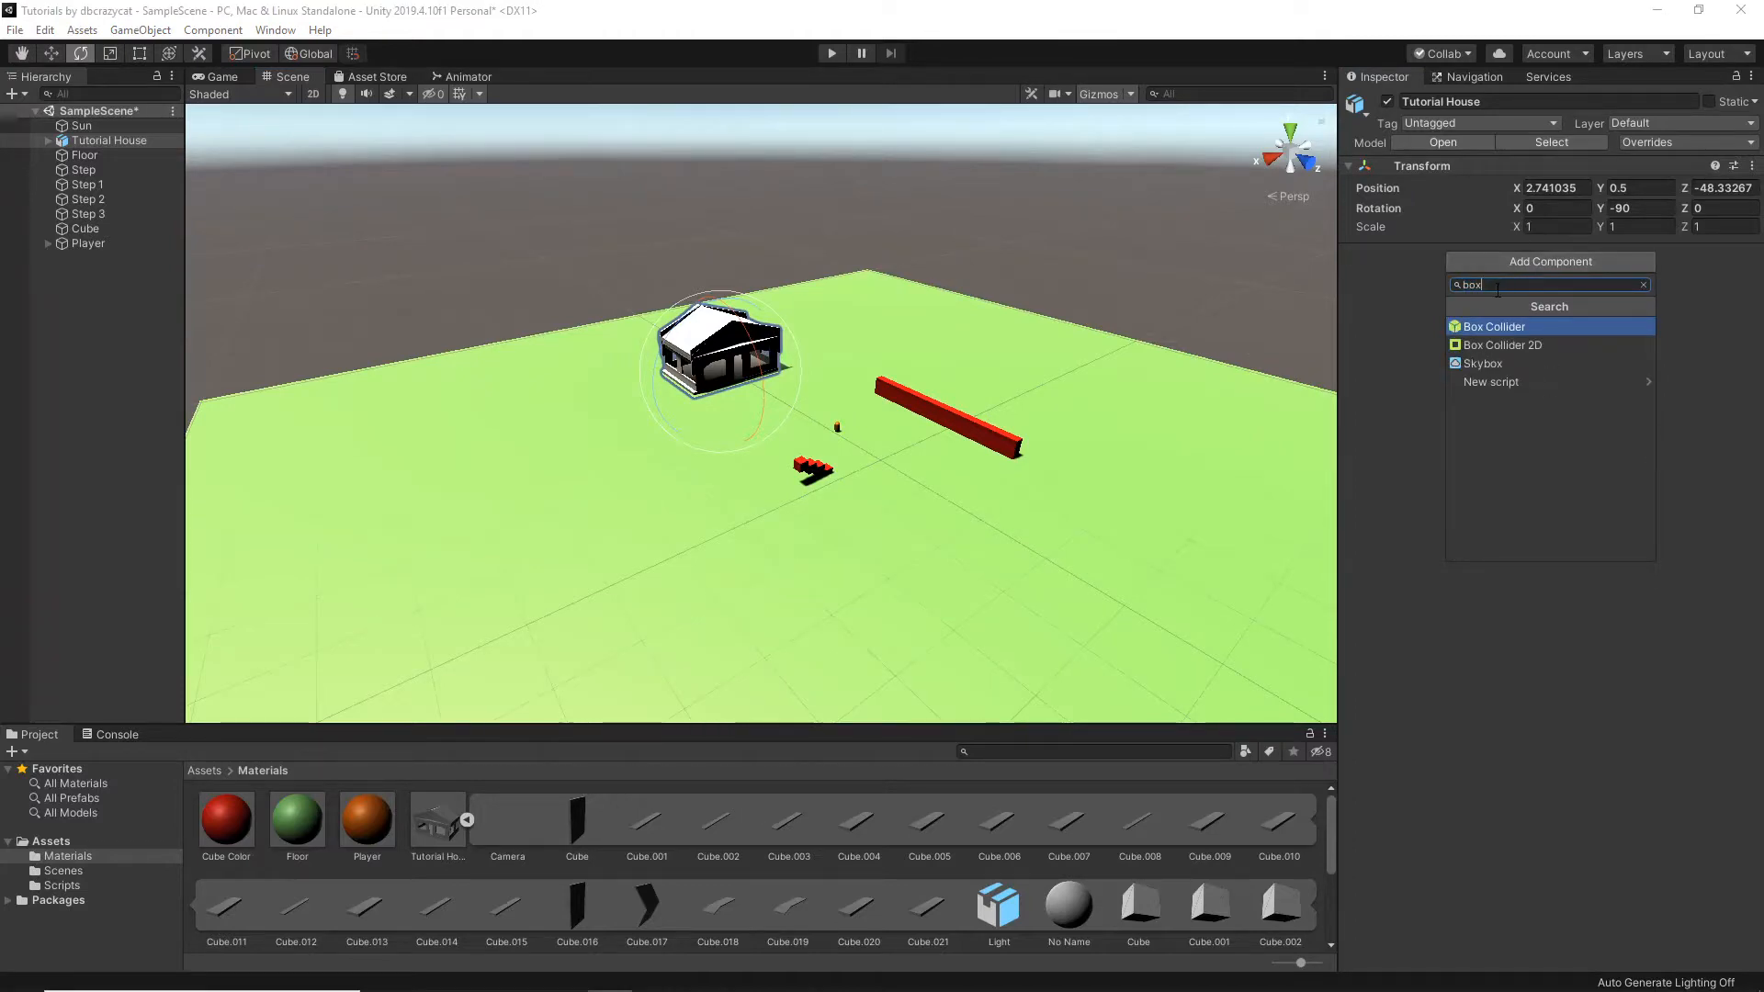
left_click(1481, 329)
right_click_drag(831, 248, 813, 248)
left_click(813, 248)
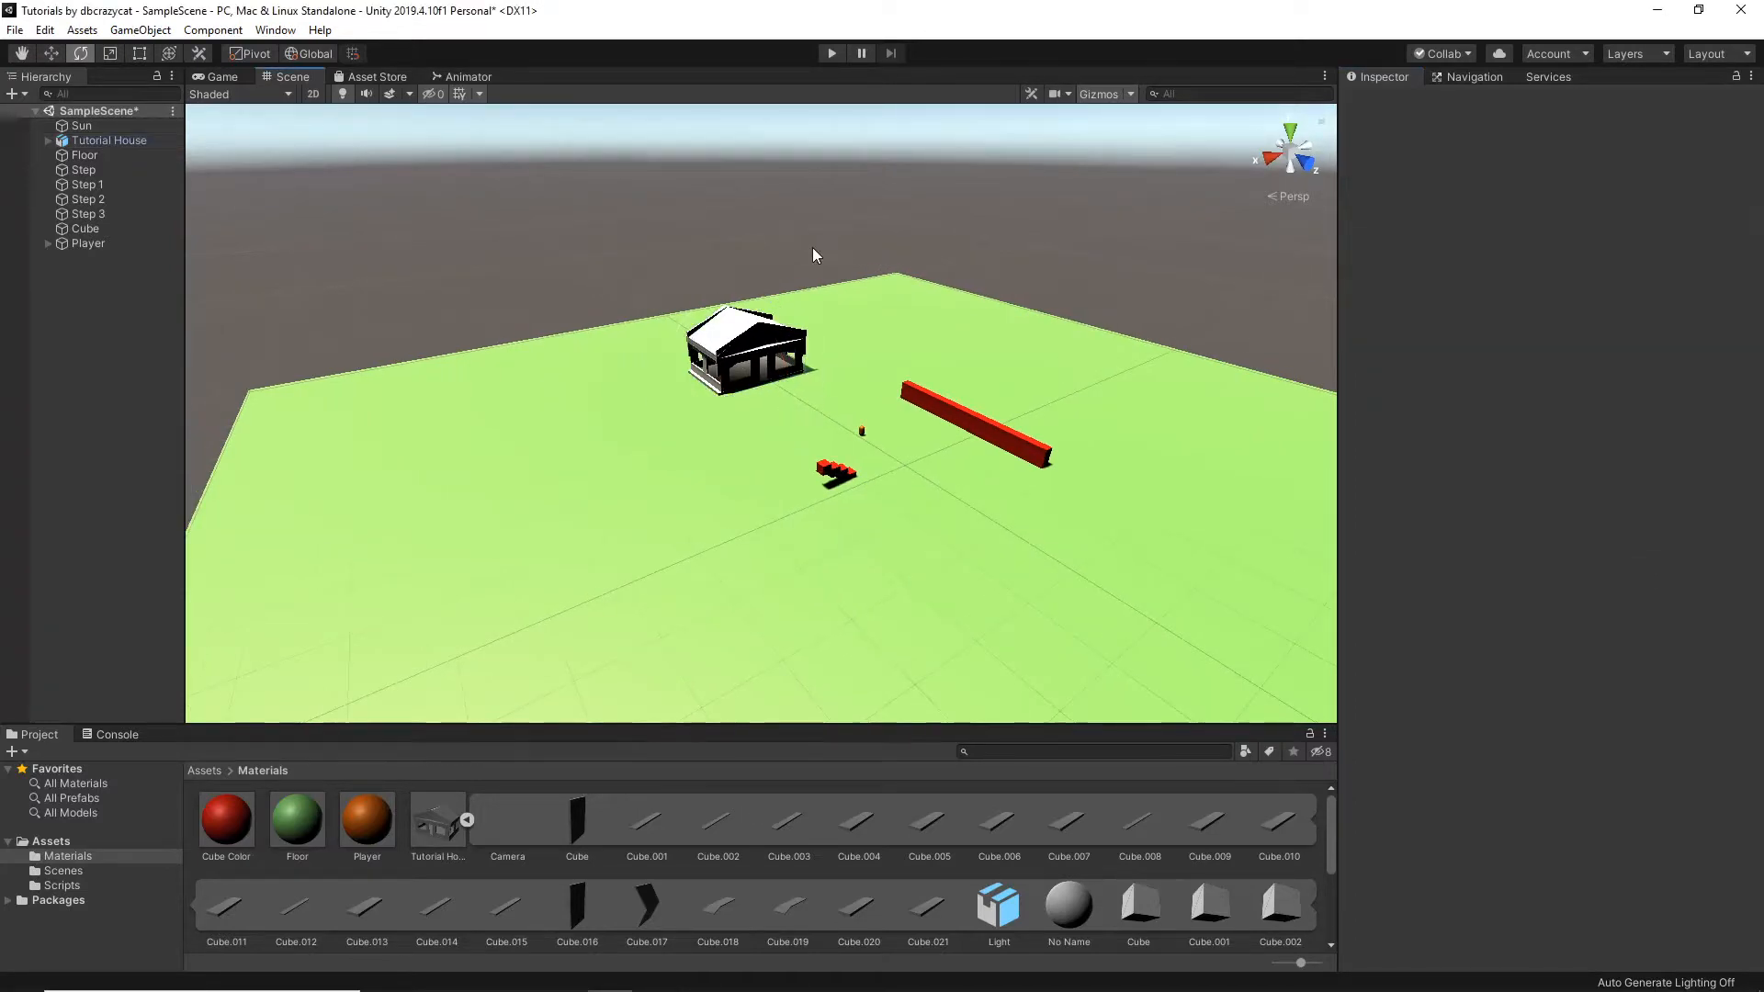
right_click_drag(920, 388, 665, 410)
key("w")
key("s")
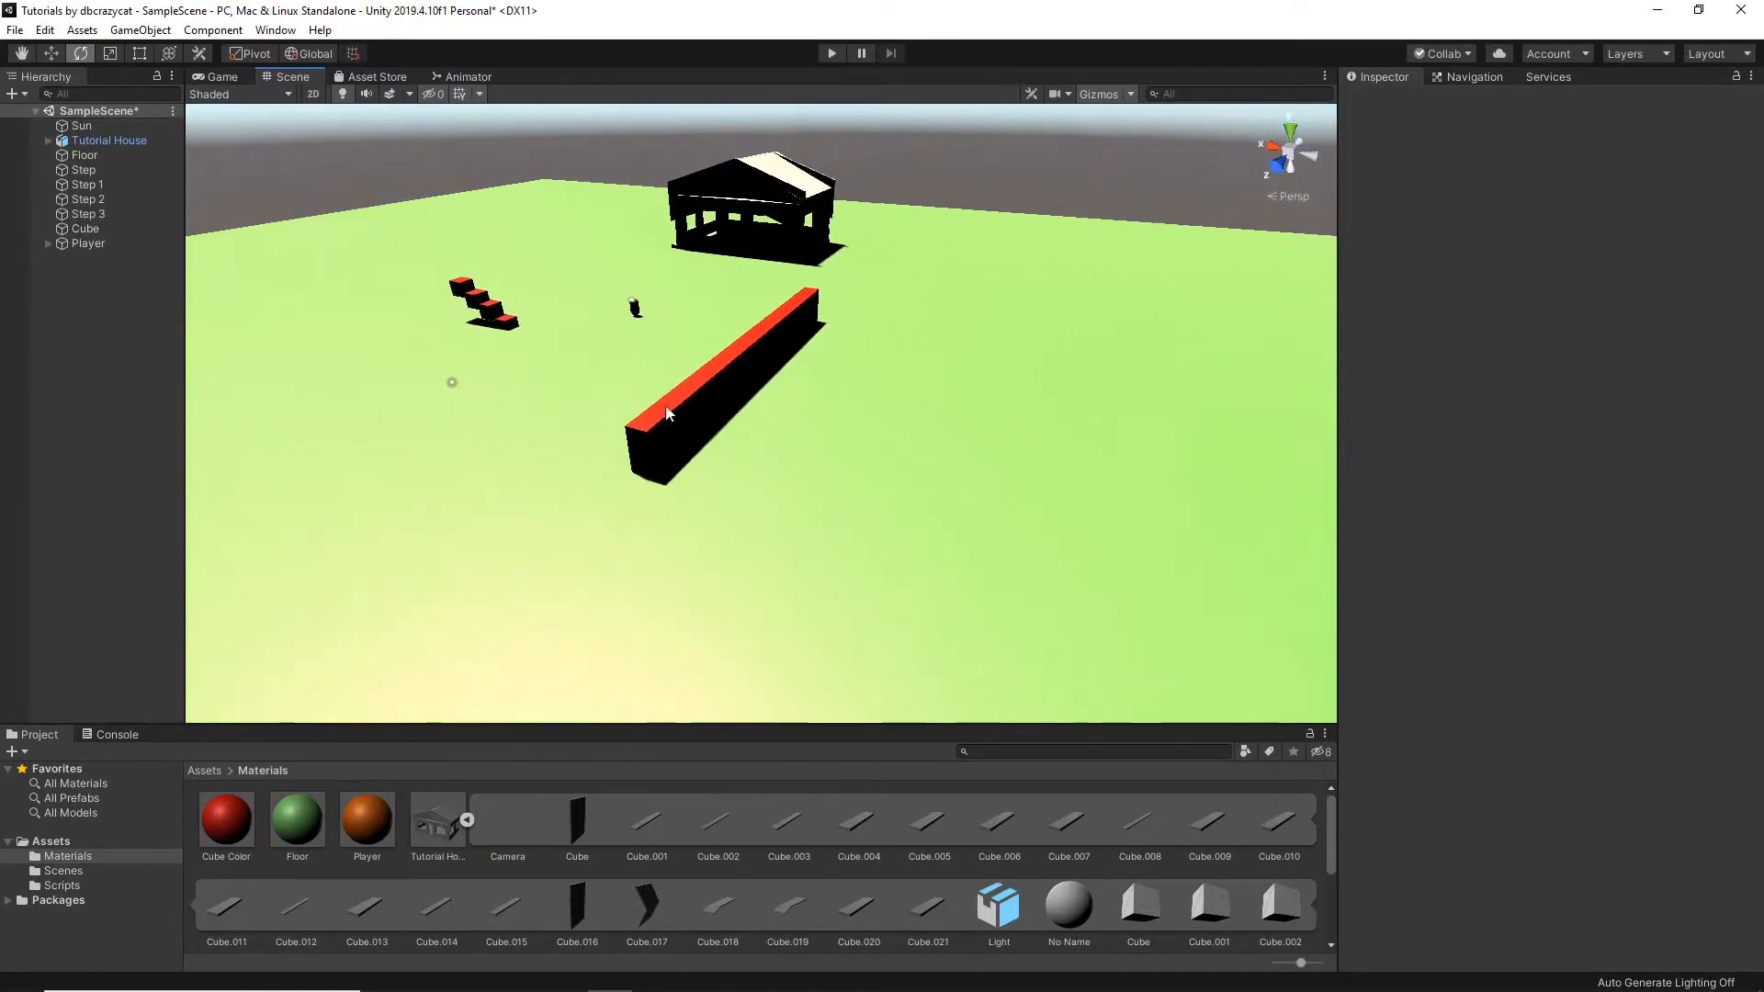
left_click(819, 455)
right_click_drag(819, 454, 1149, 492)
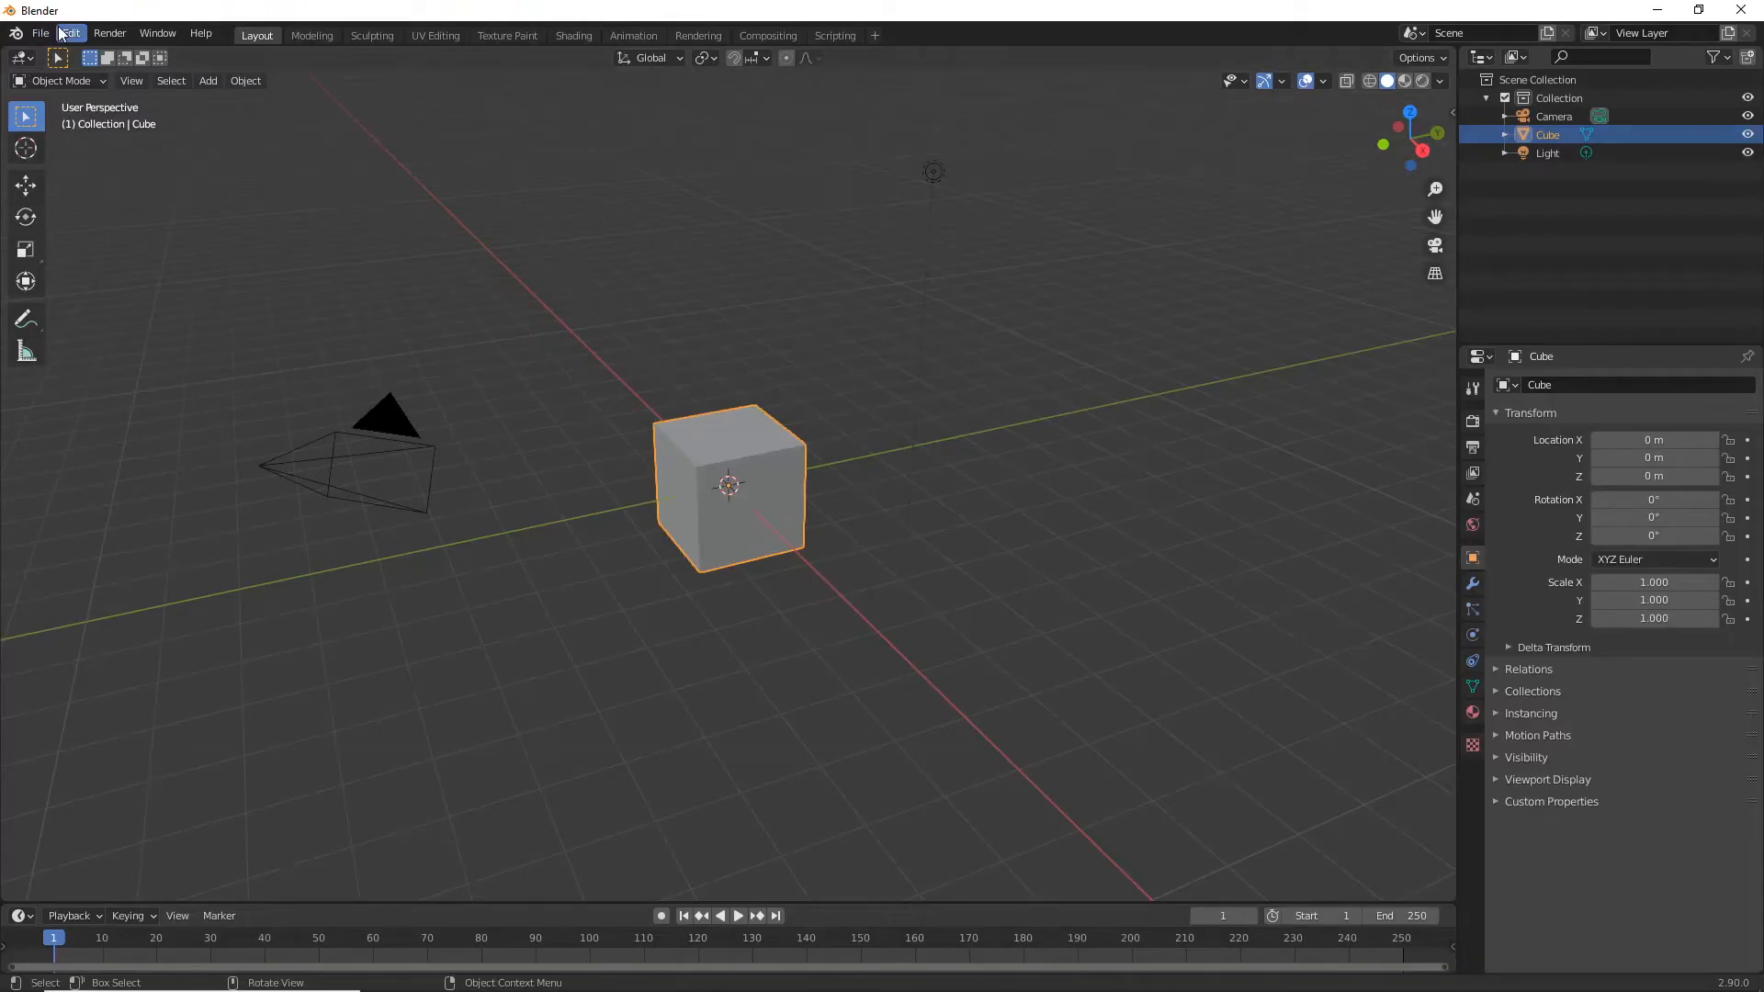
Switch to Blender and search the add-on preferences for "A.n" to check that the A.N.T.Landscape add-on is enabled
left_click(61, 34)
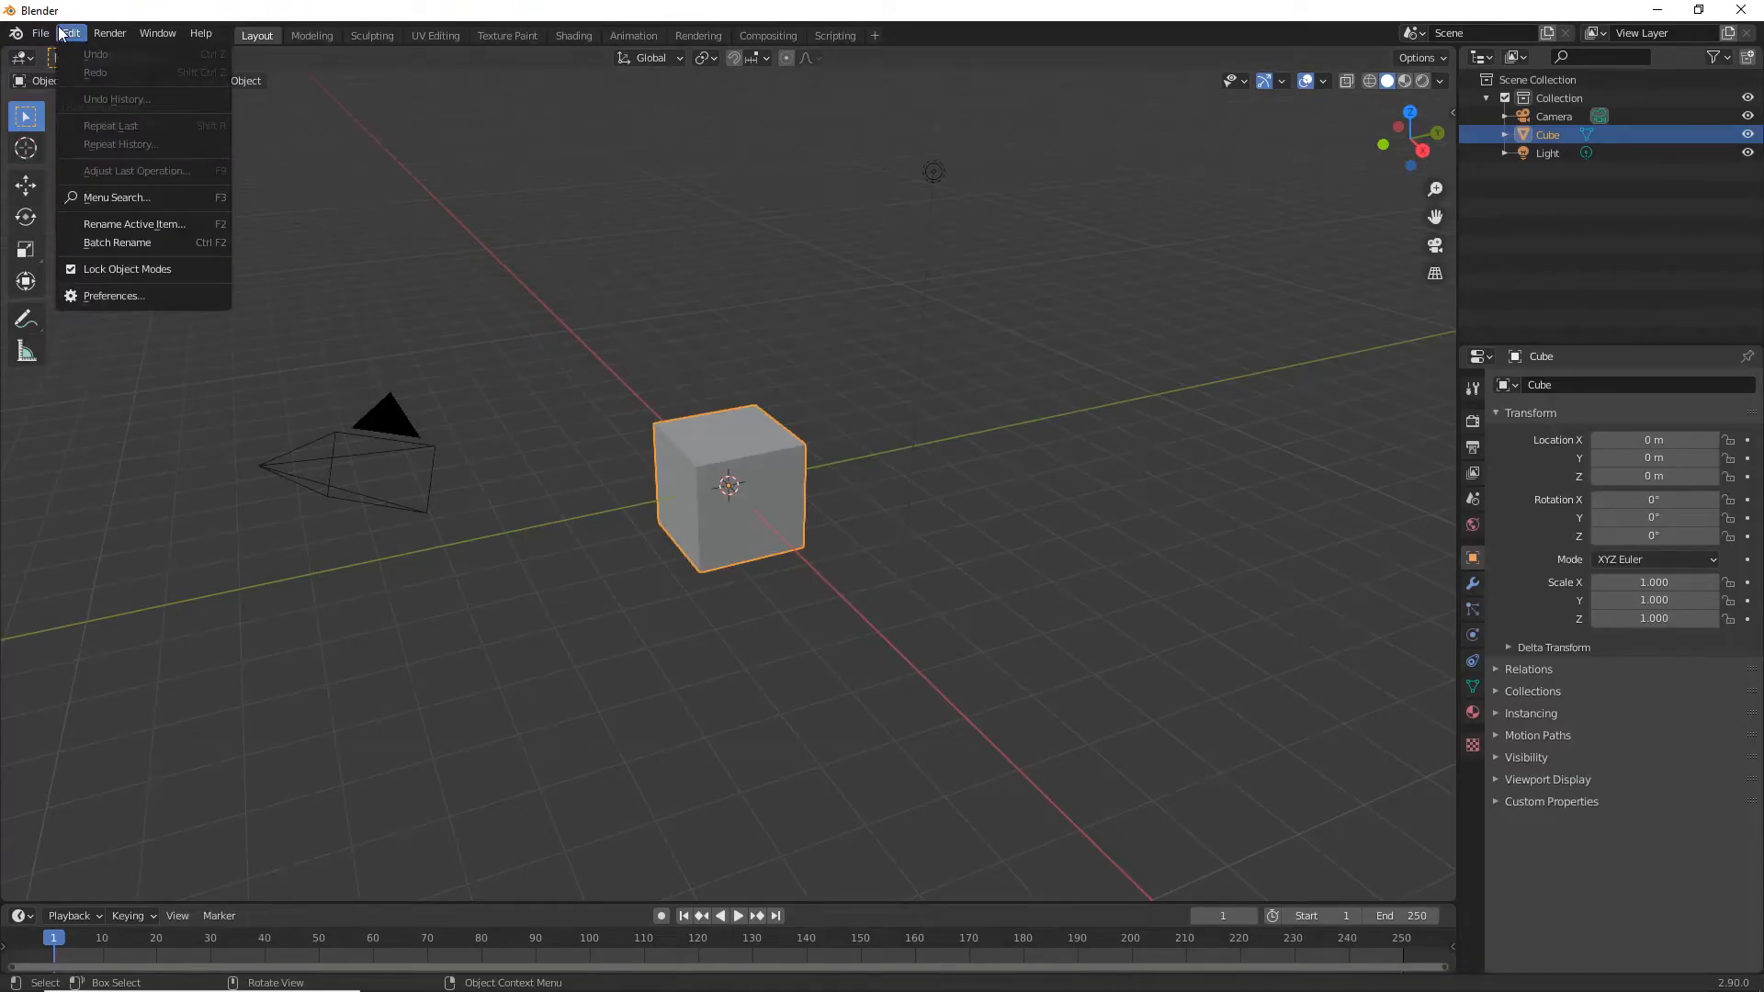
left_click(103, 298)
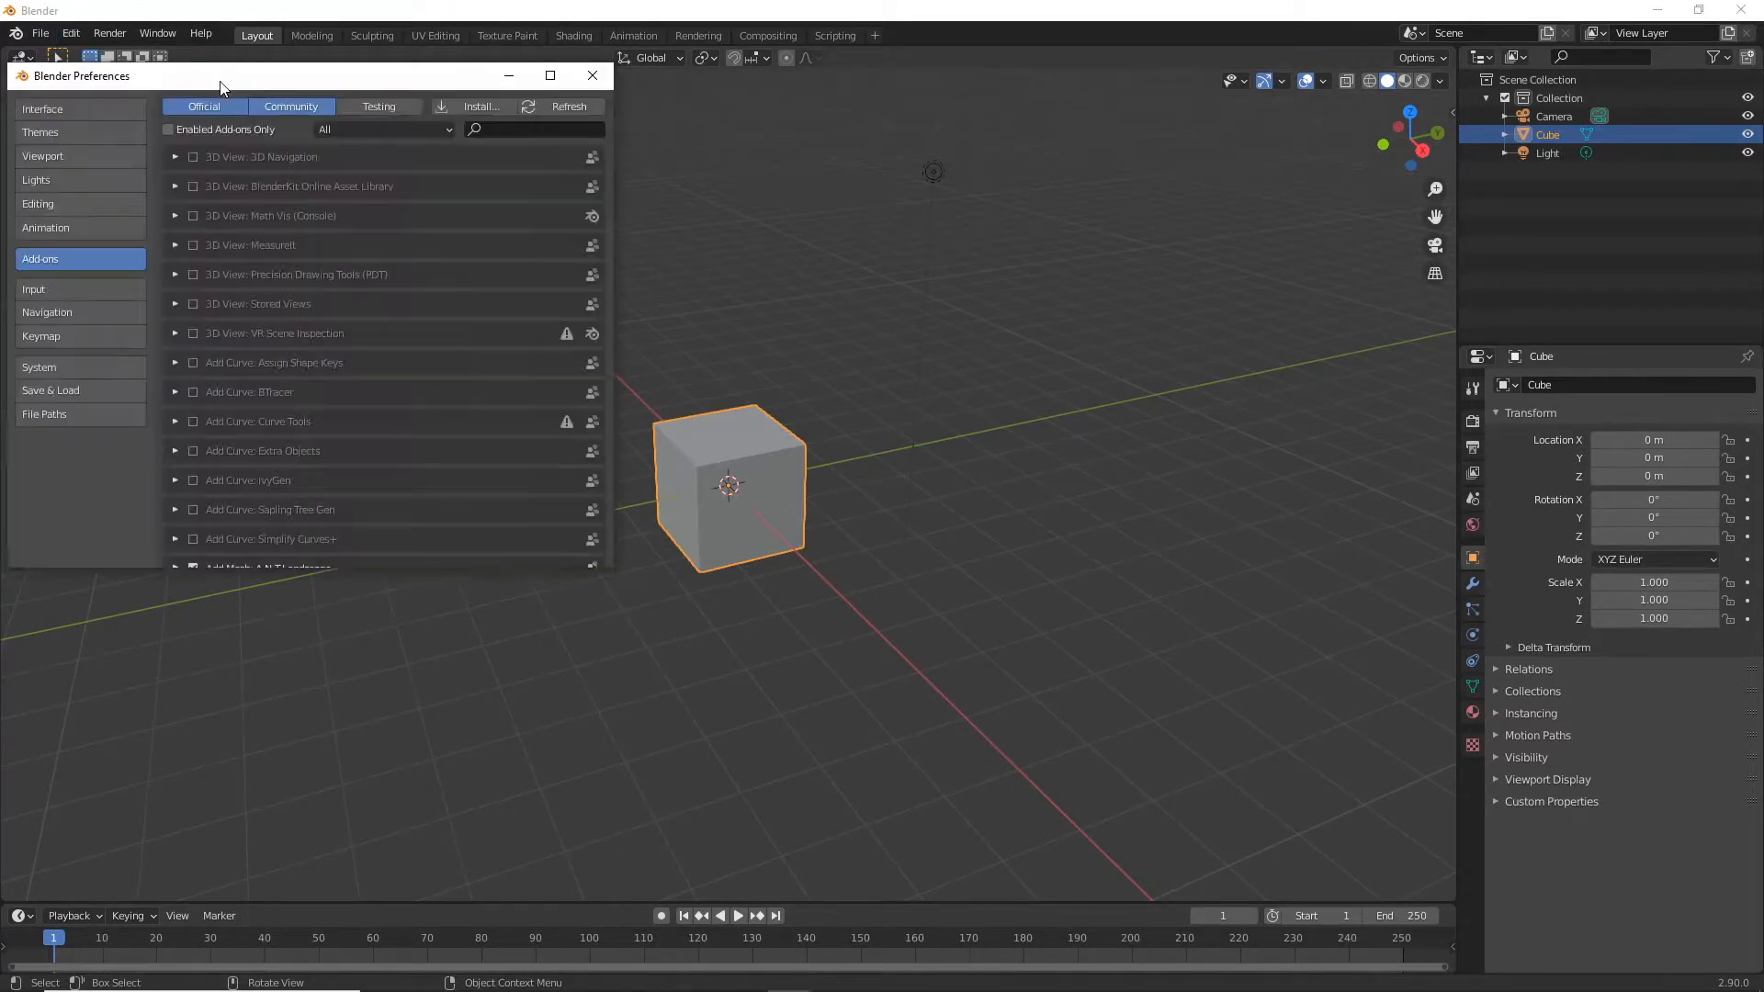
left_click_drag(219, 81, 251, 83)
left_click(515, 128)
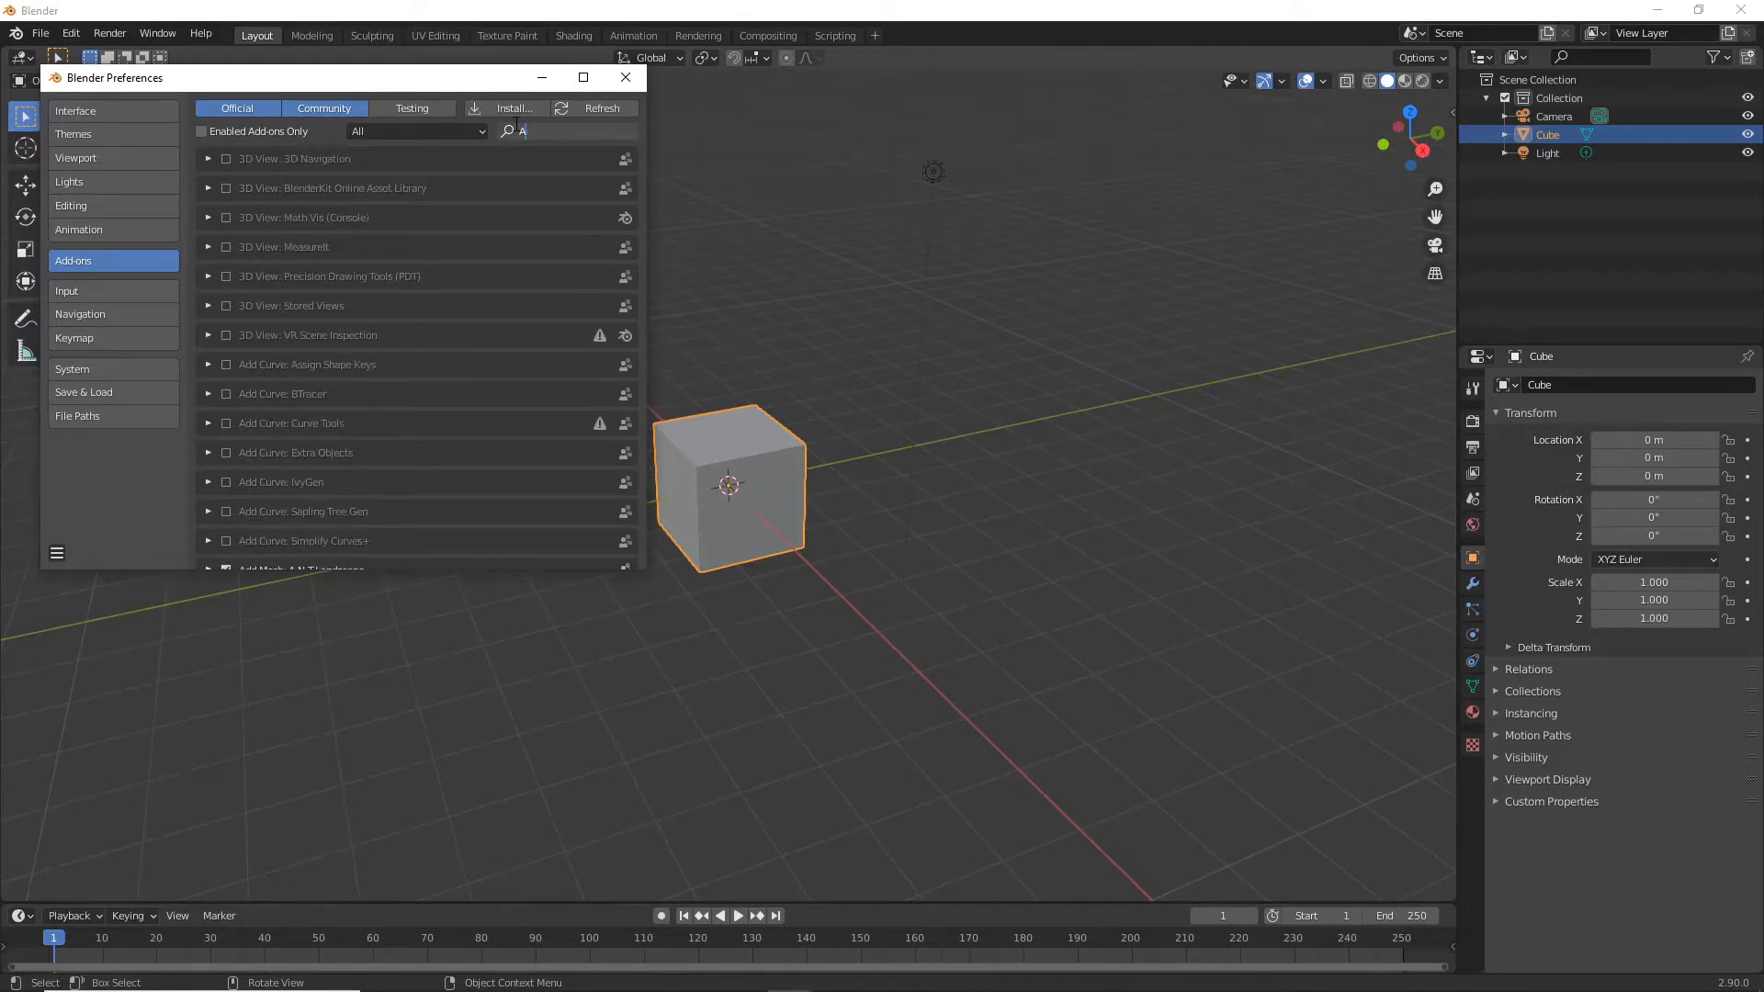
type("A.n")
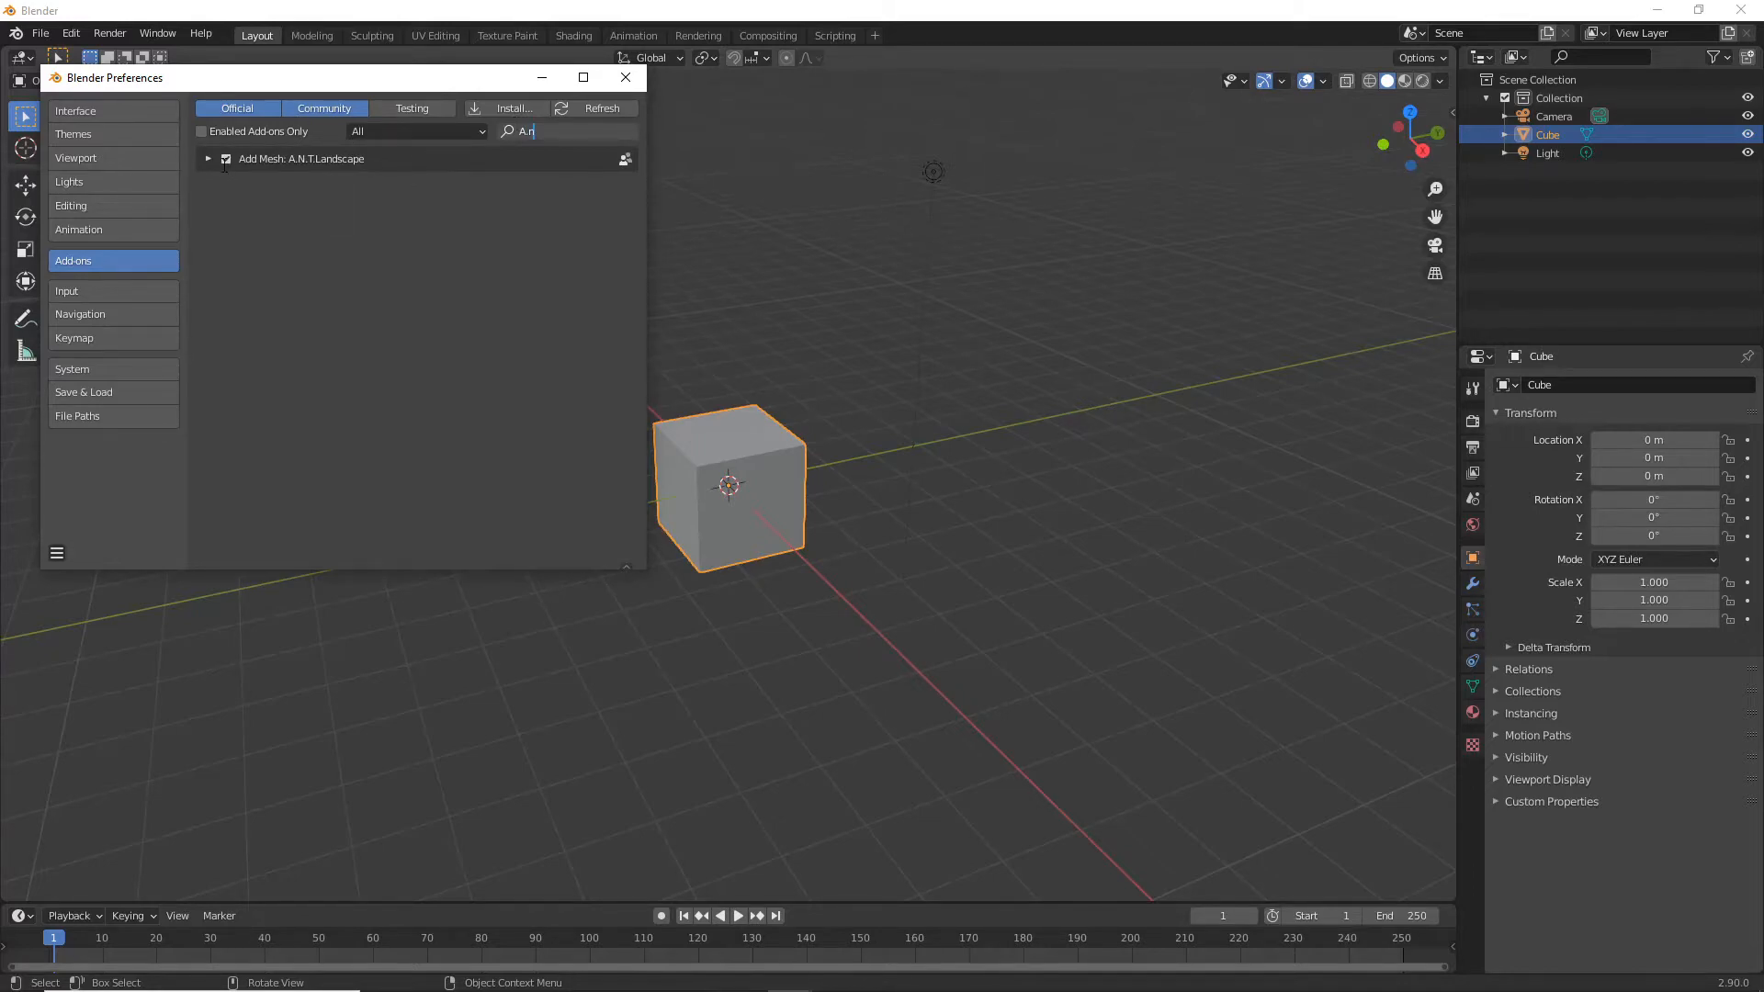
left_click(625, 77)
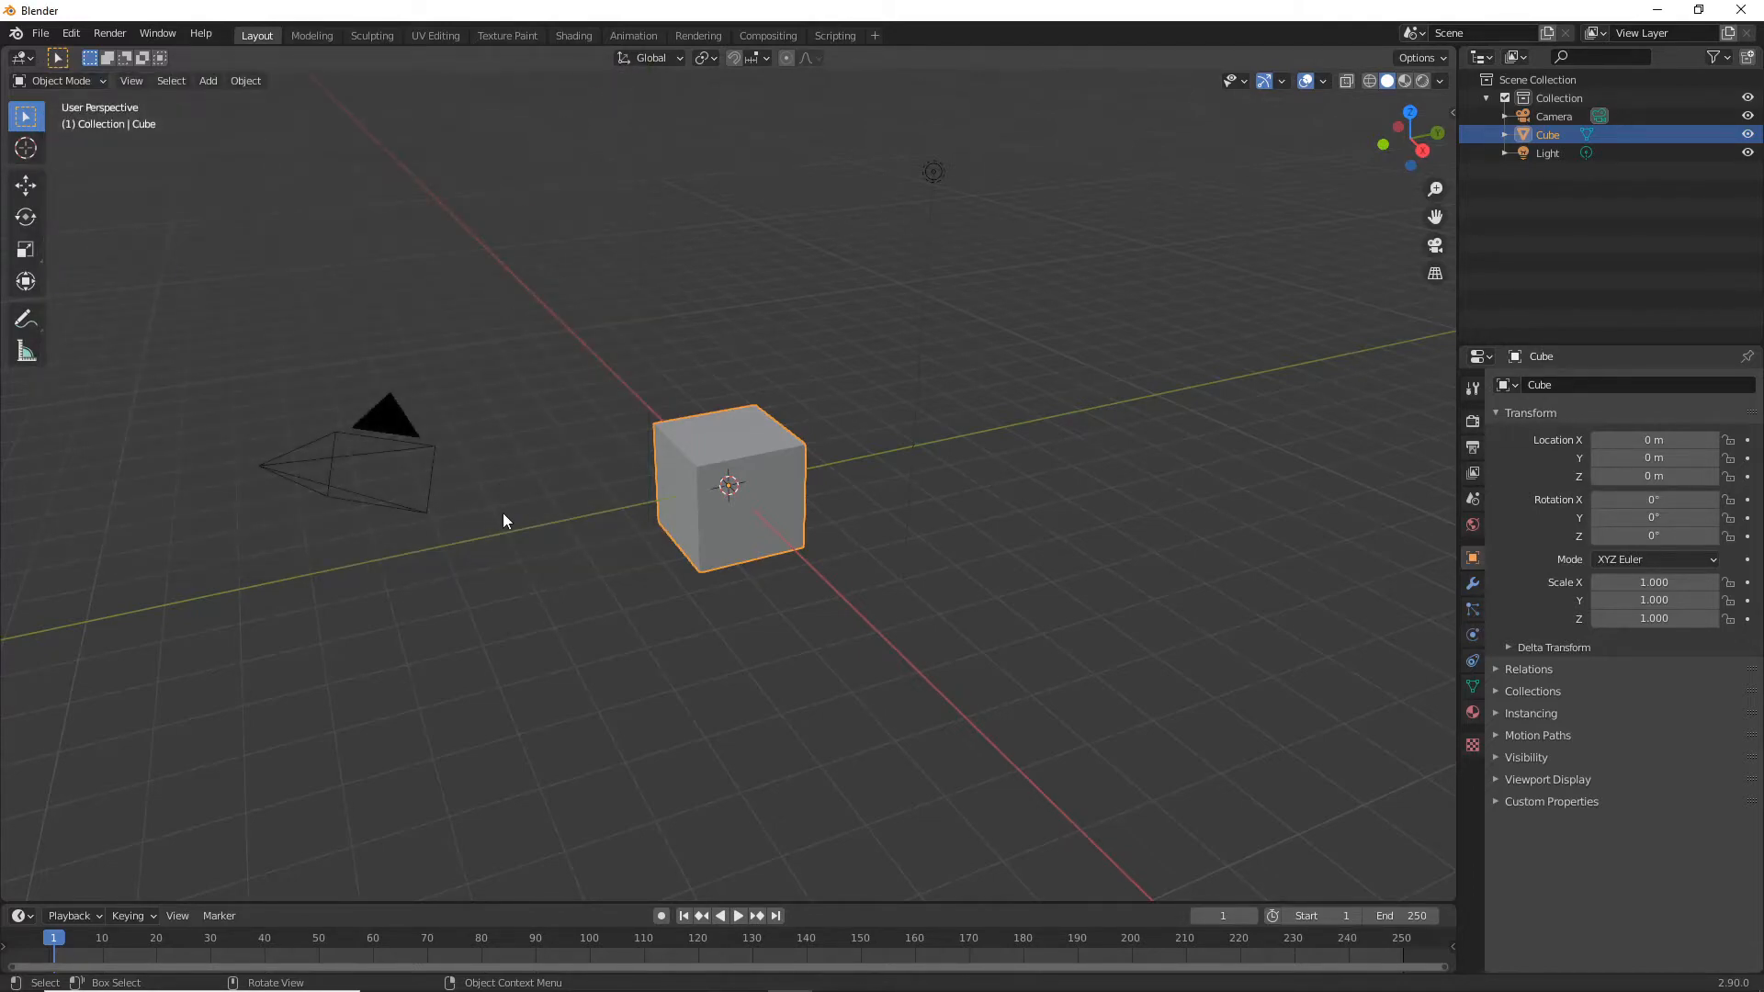
Delete the default cube and add a Landscape mesh in its place
left_click(633, 446)
left_click(675, 447)
key("Delete")
key("shift+a")
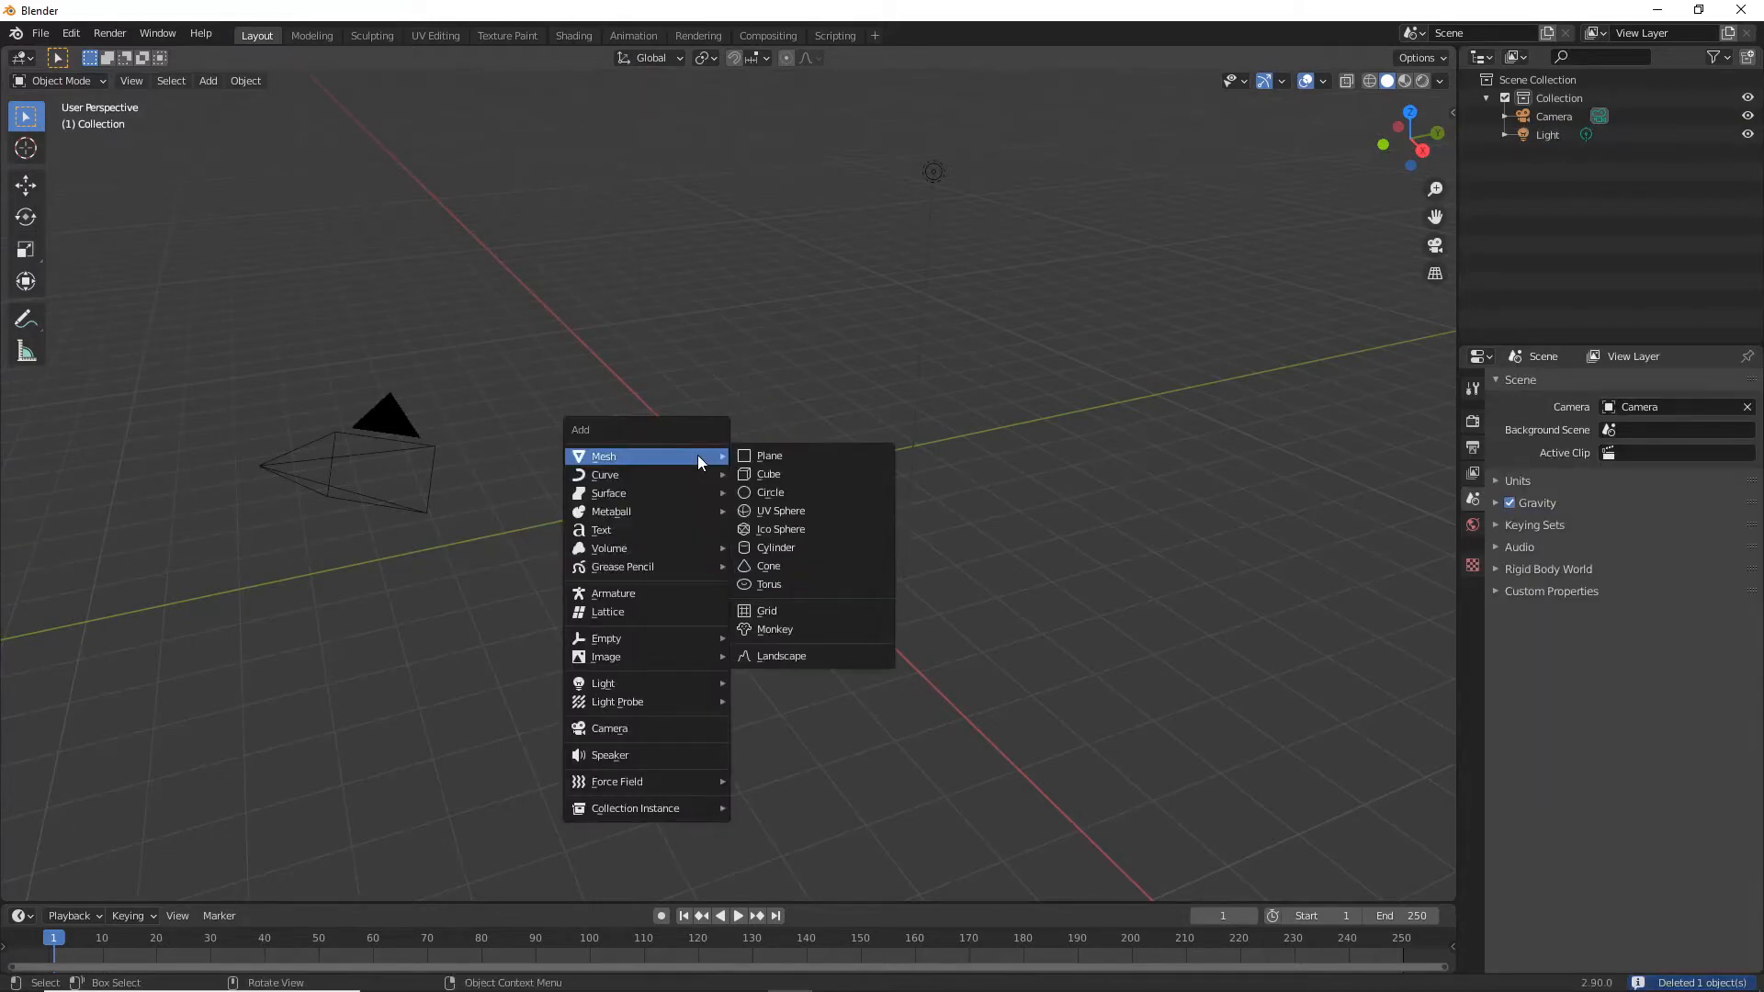
left_click(803, 655)
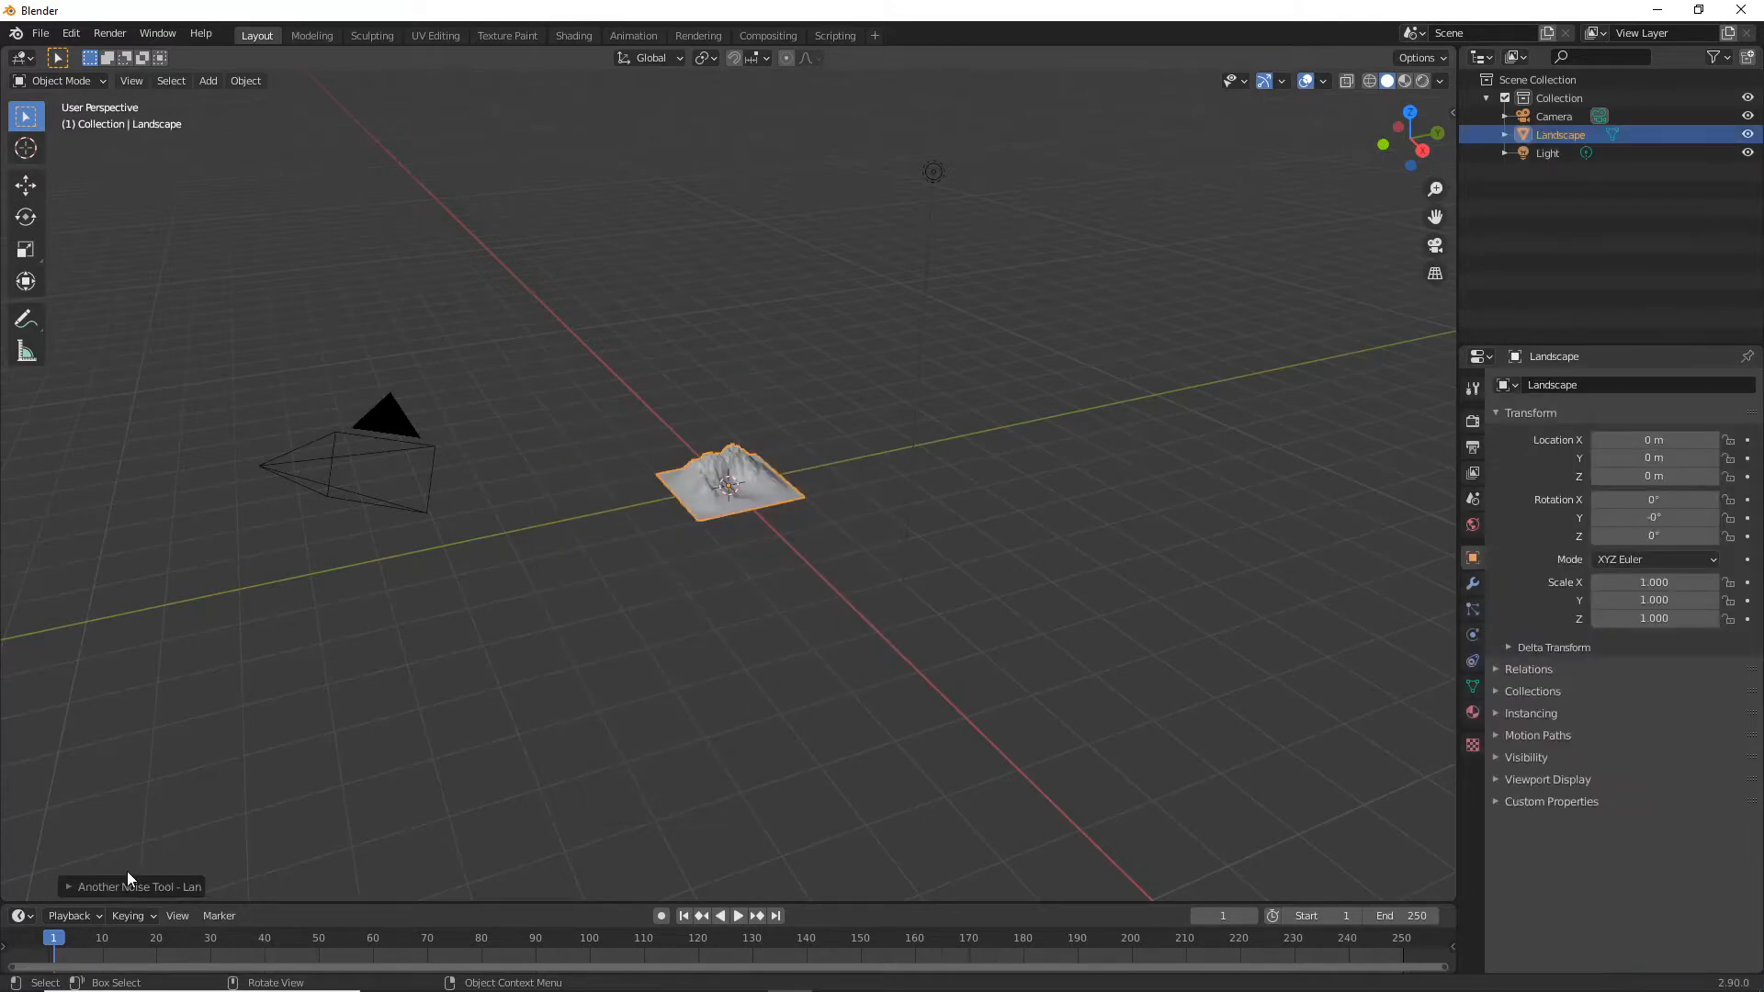
Expand the Another Noise Tool settings and set the landscape's noise type to Distorted Noise
left_click(69, 886)
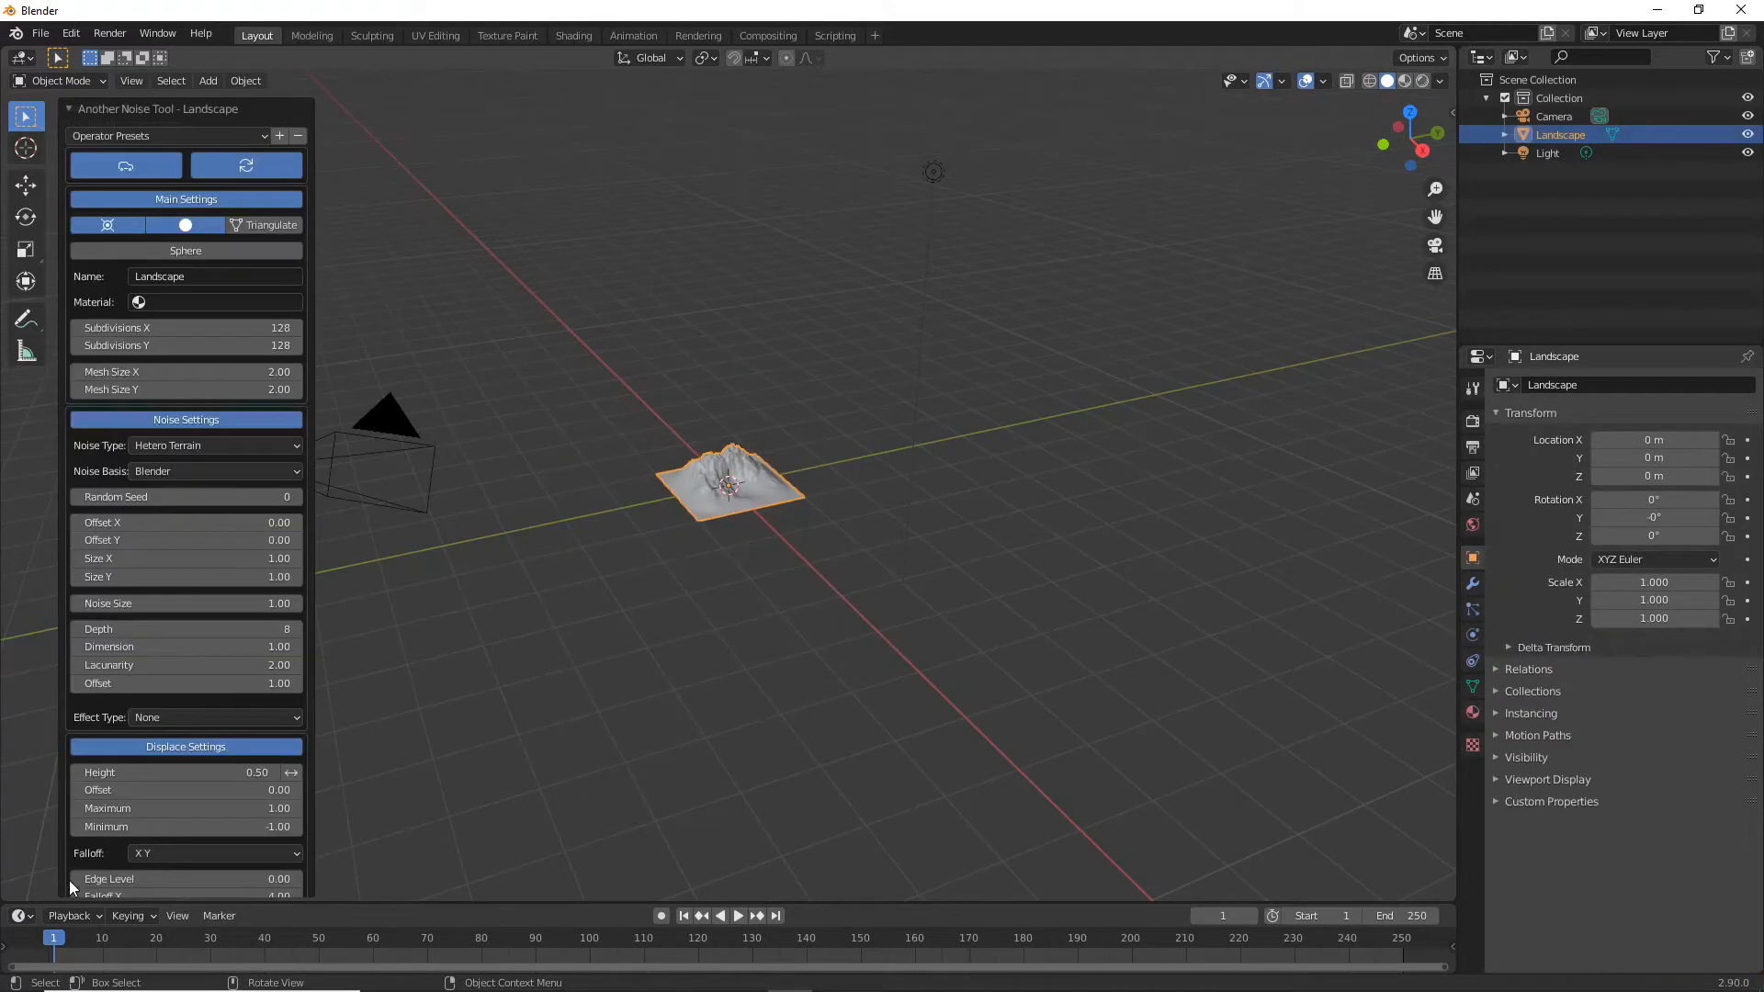
scroll(138, 643, "down", 2)
scroll(158, 585, "up", 2)
scroll(614, 500, "up", 3)
middle_click_drag(614, 500, 490, 472)
scroll(487, 463, "up", 3)
scroll(490, 472, "down", 2)
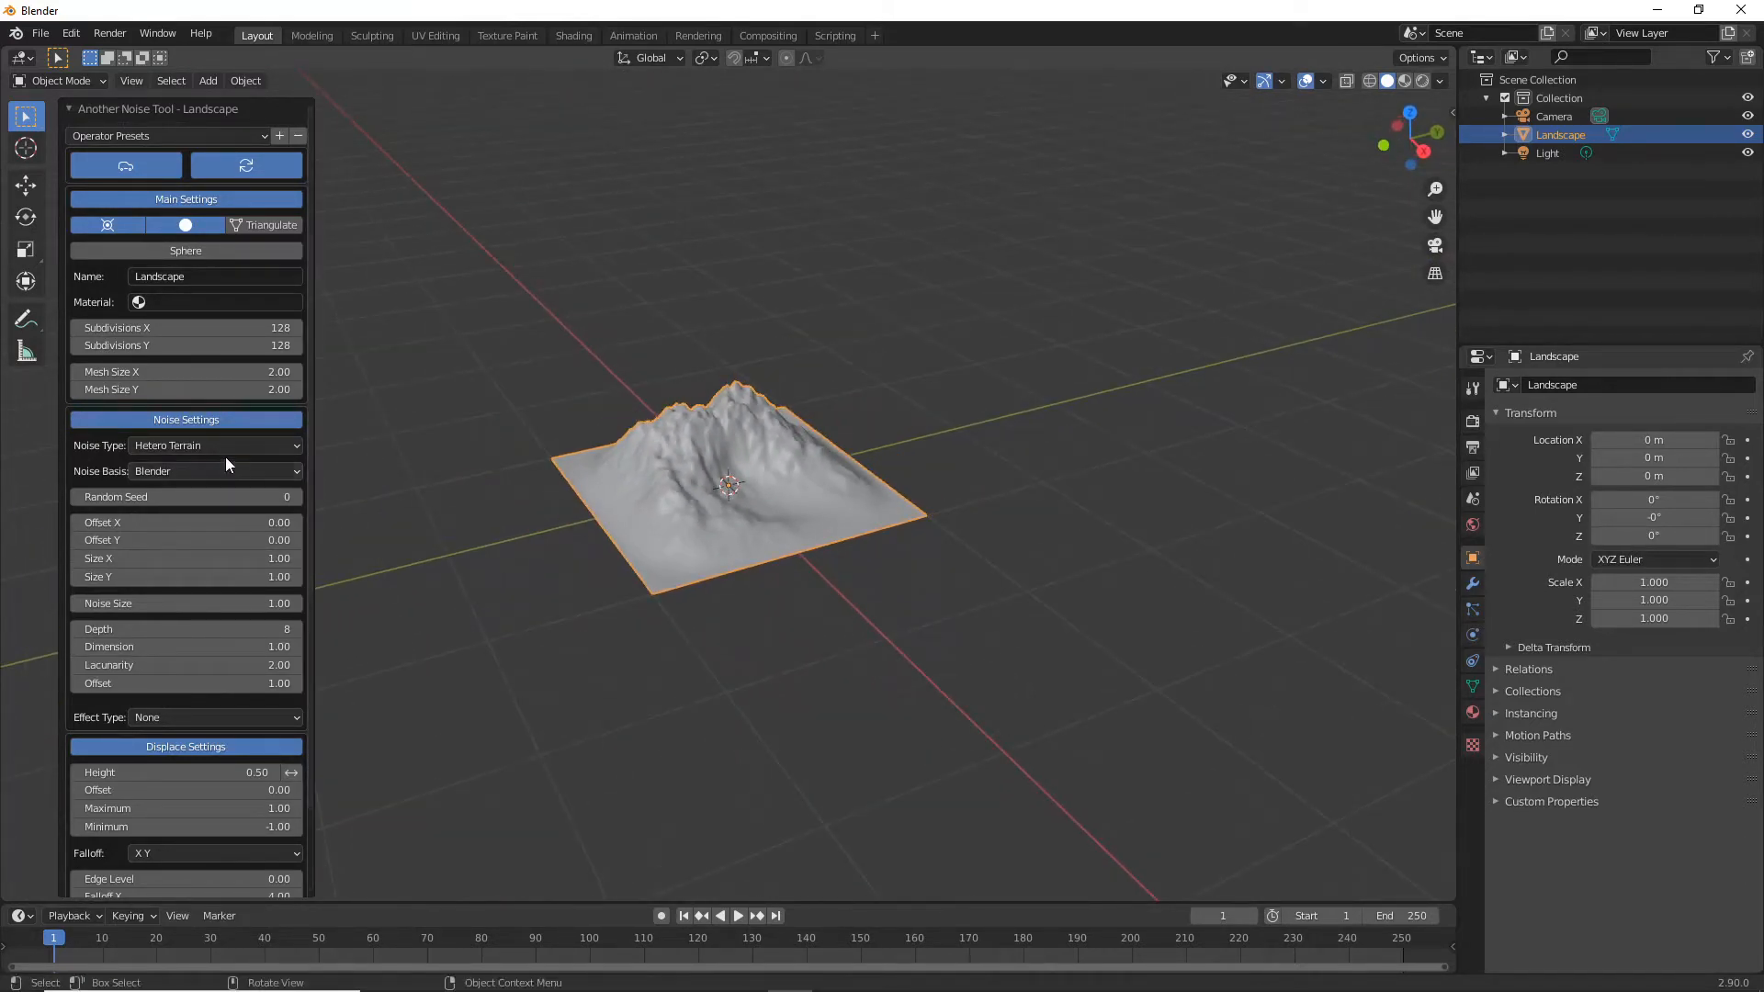
left_click(251, 440)
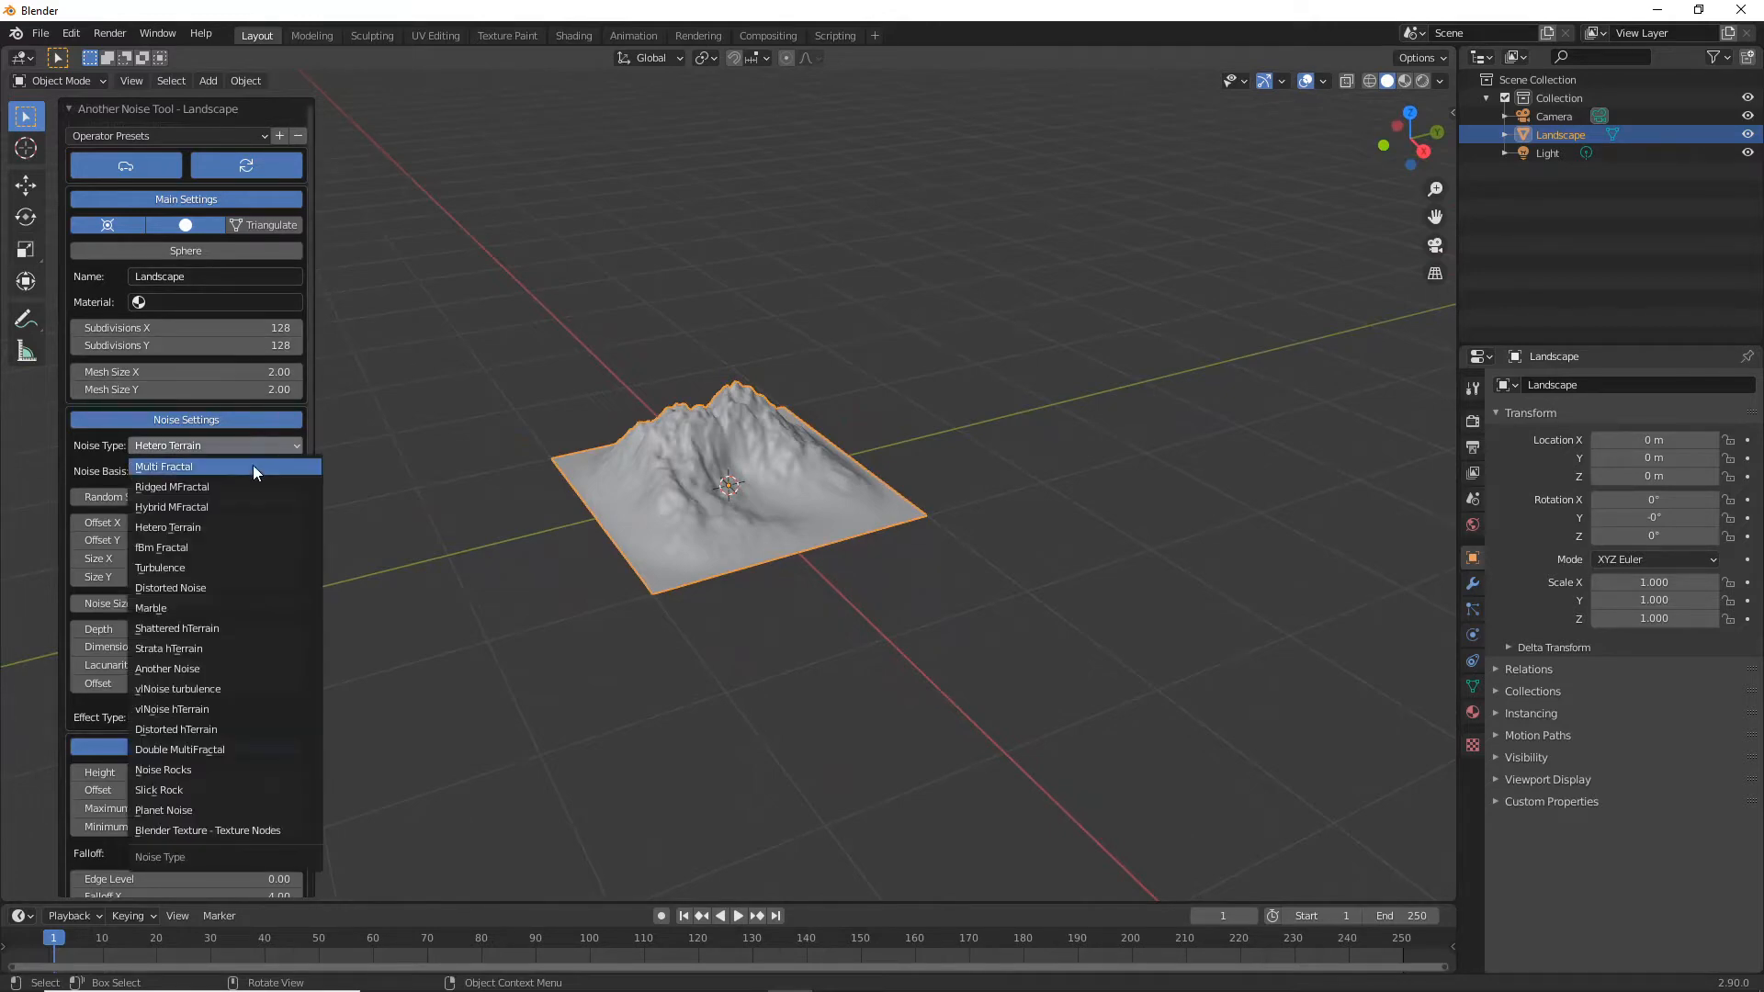
left_click(246, 586)
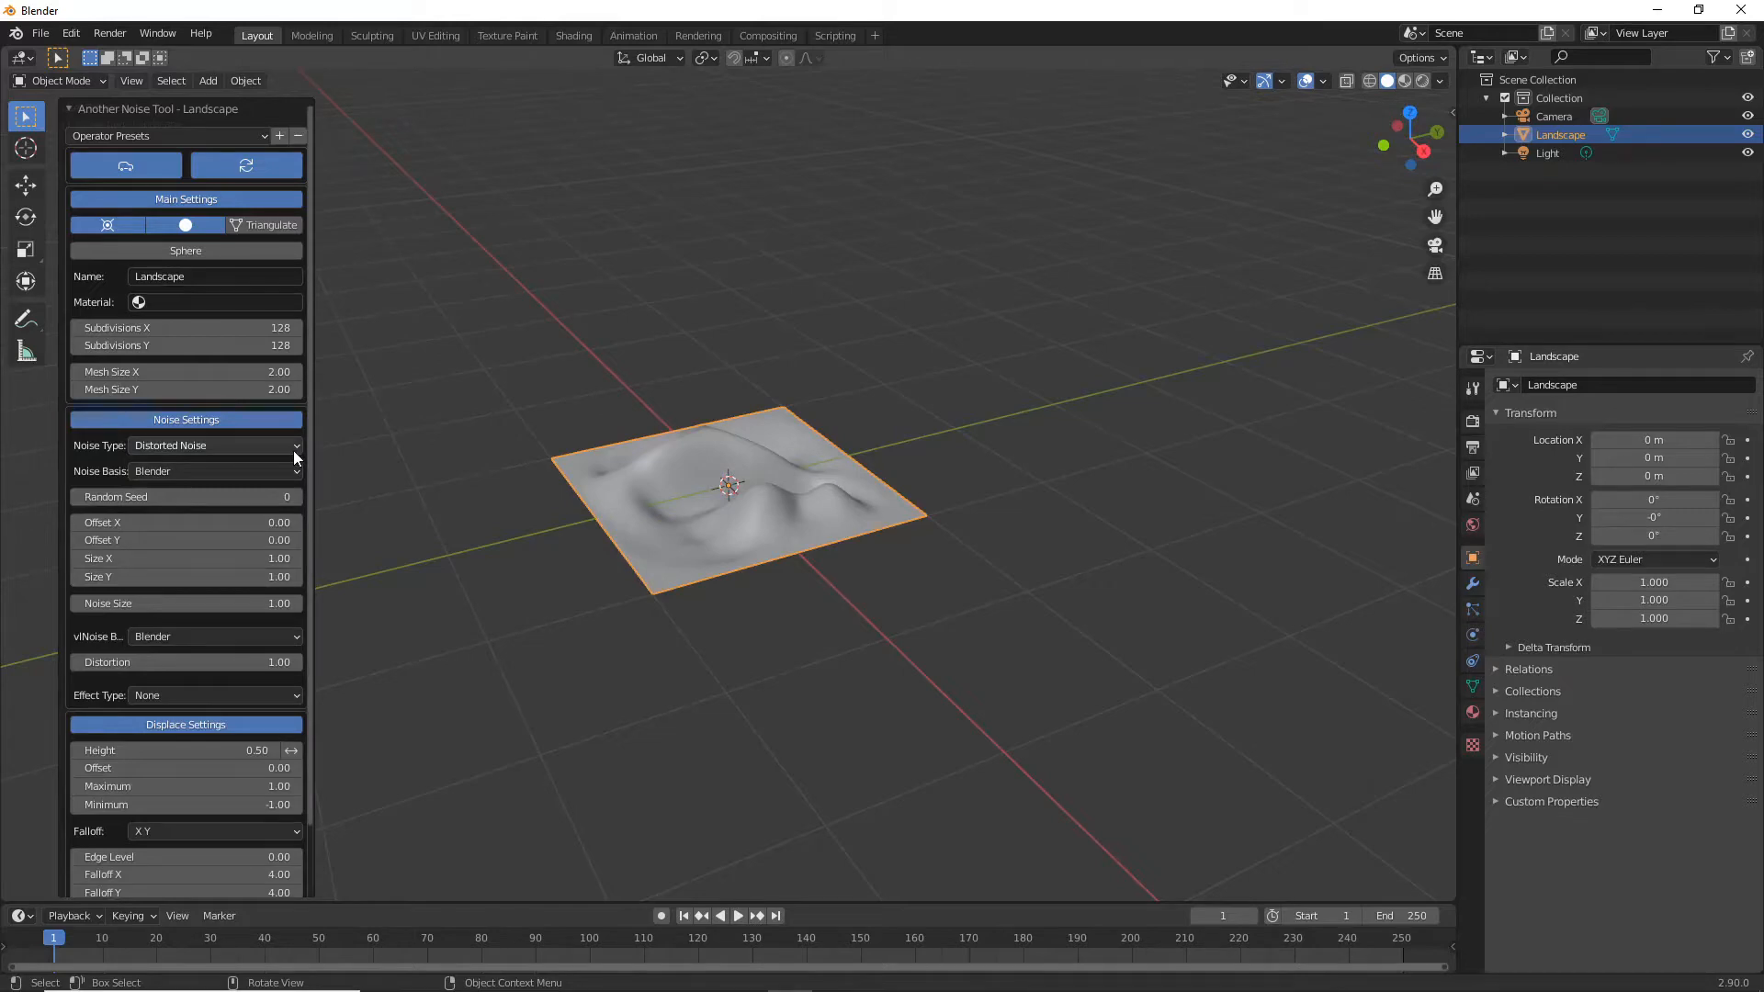
Set the landscape's Mesh Size X and Mesh Size Y to 15
middle_click_drag(597, 492, 857, 500)
scroll(857, 499, "down", 3)
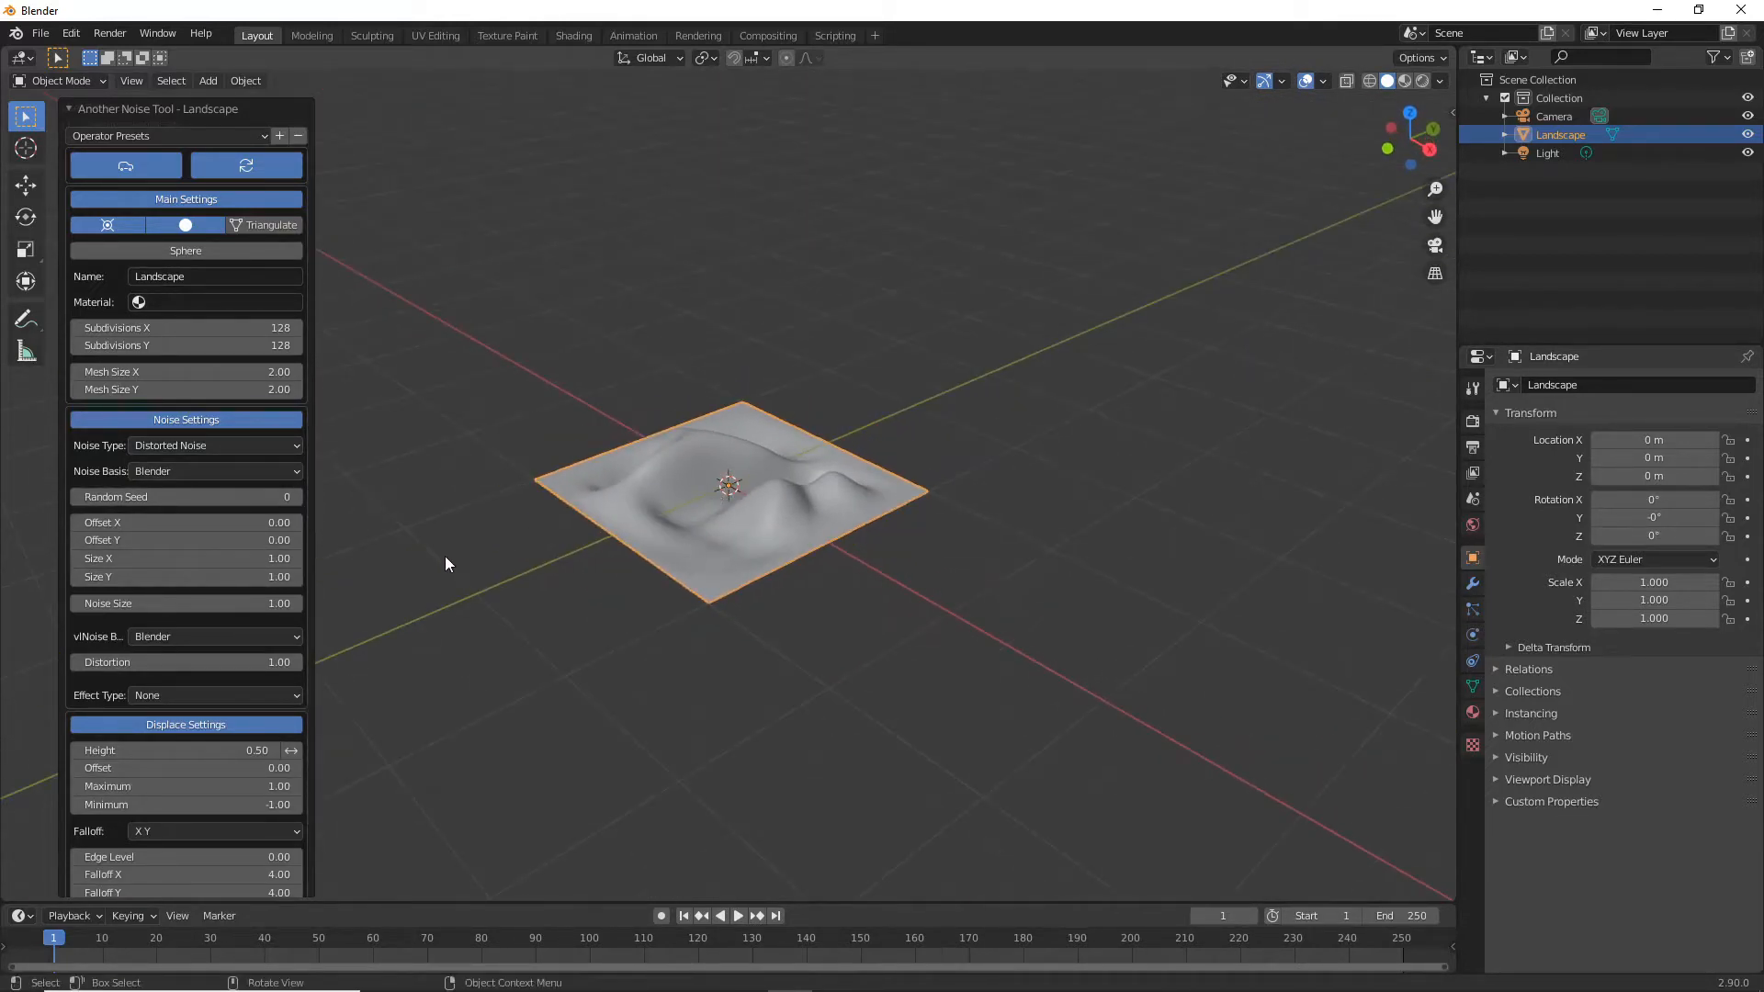
scroll(178, 614, "down", 2)
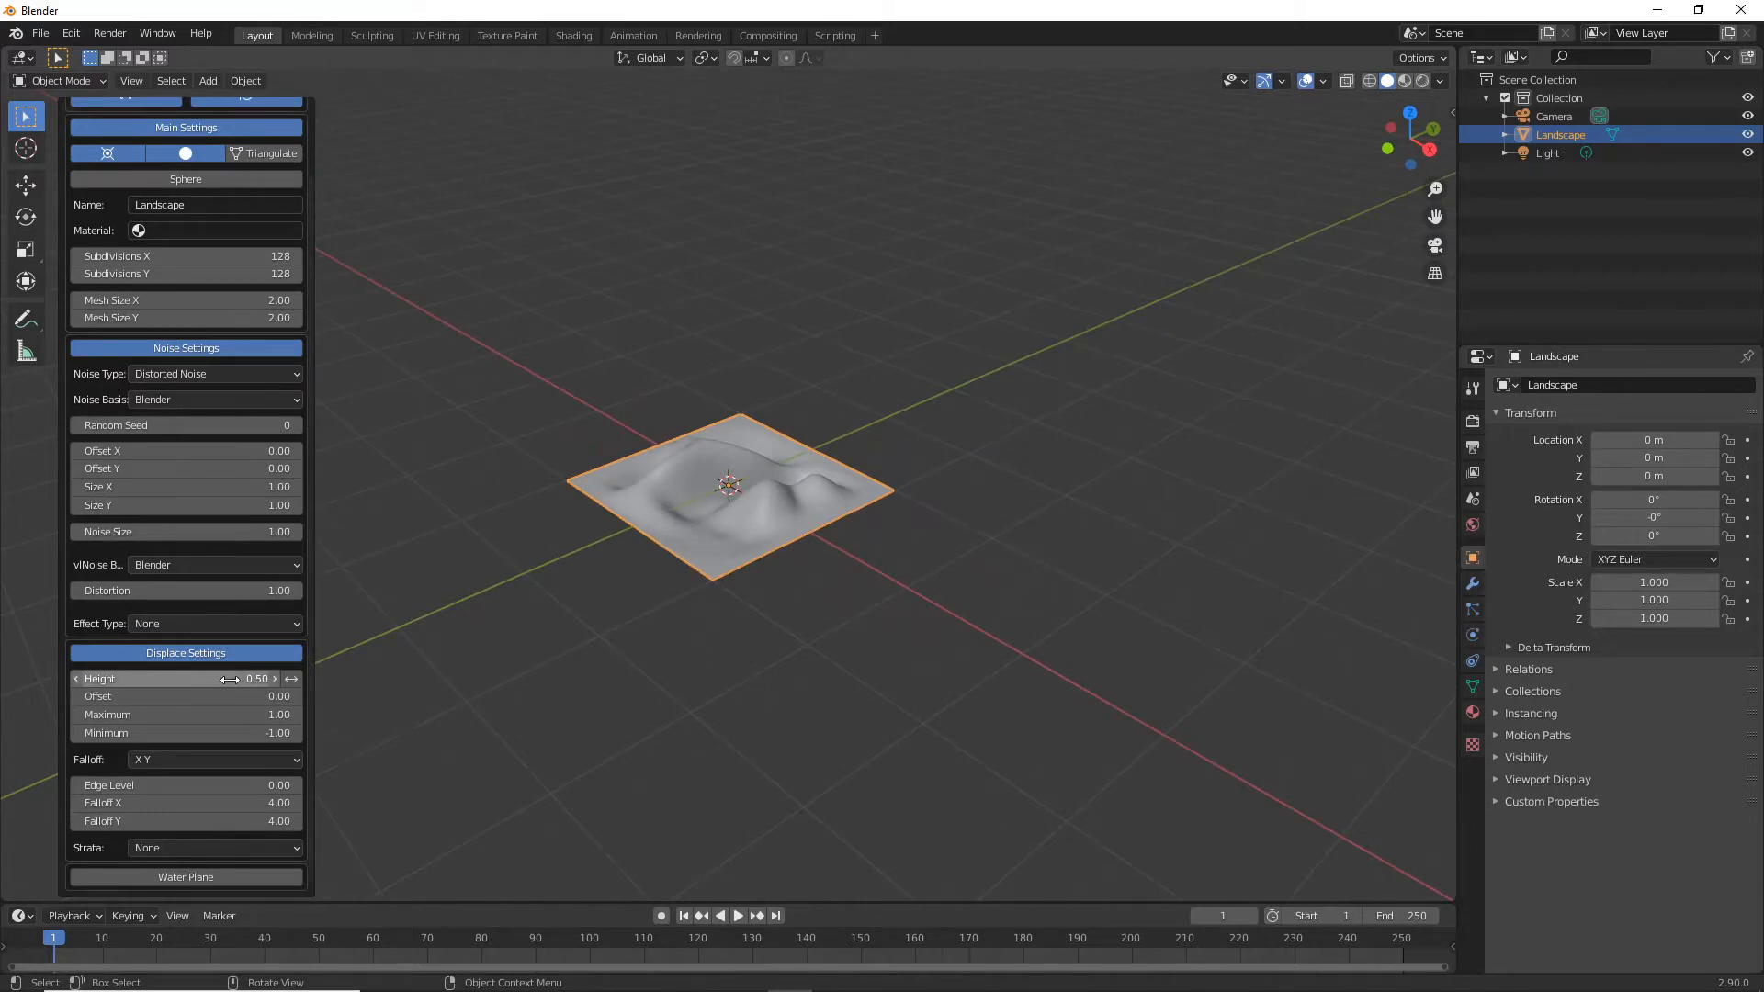
scroll(211, 680, "up", 2)
left_click(212, 373)
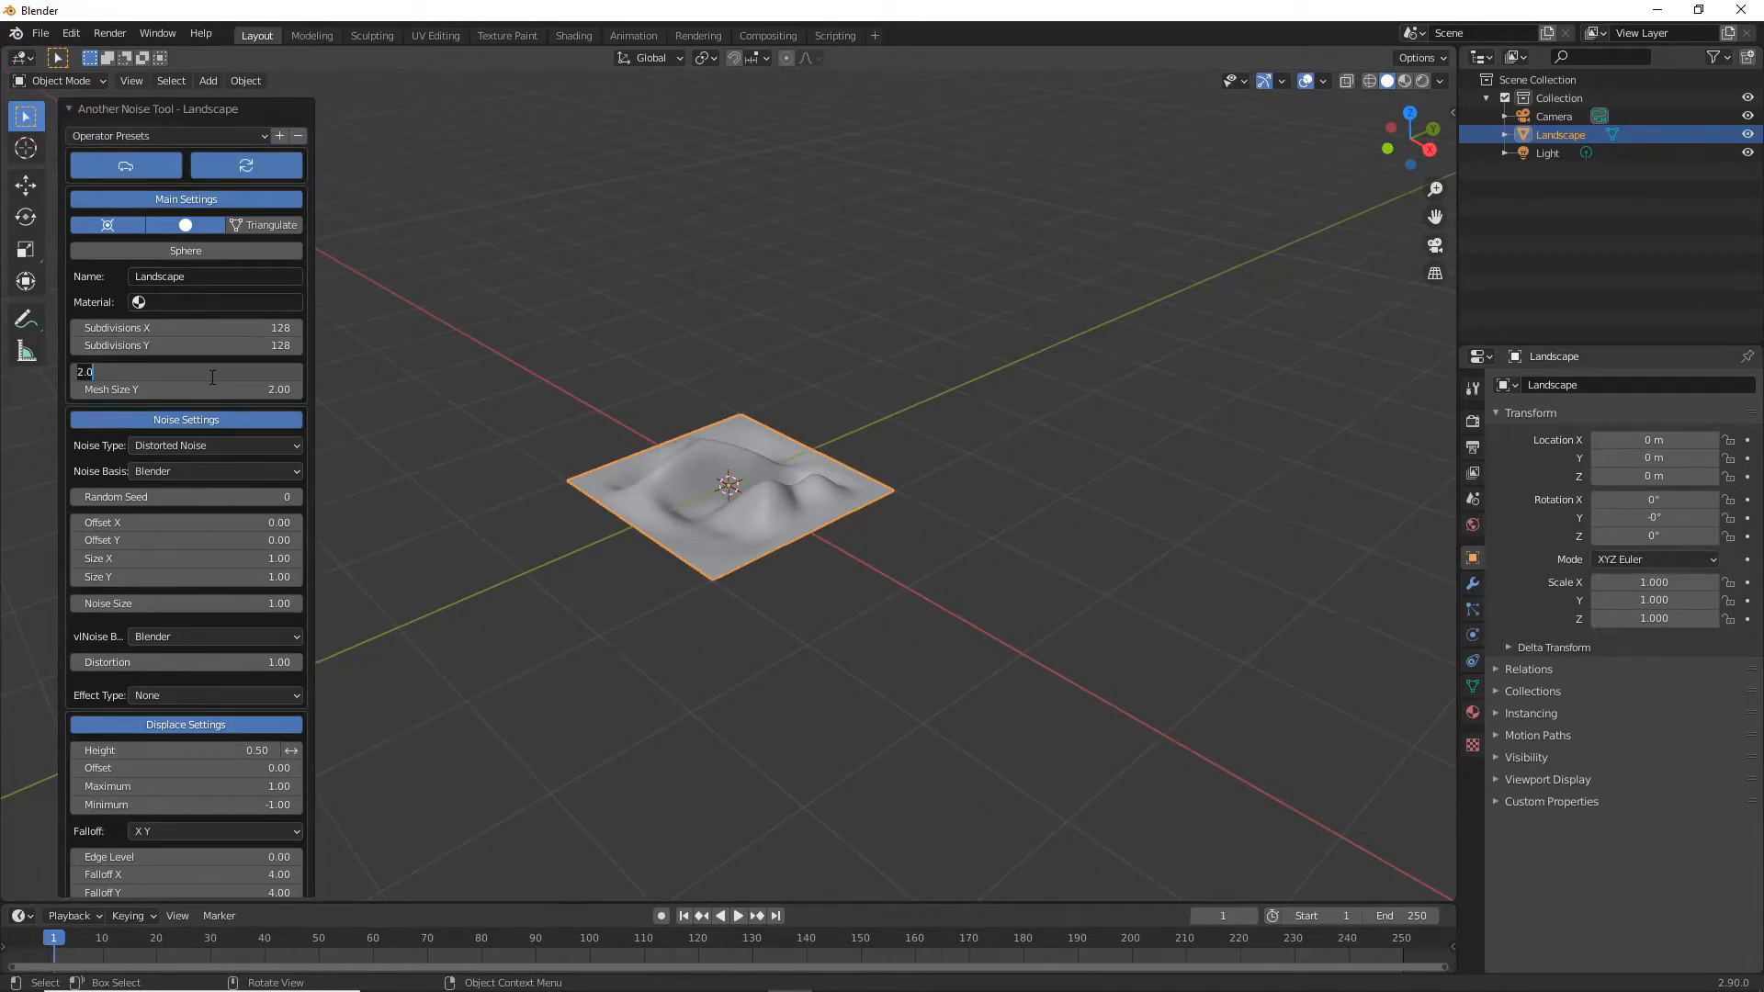
key("BackSpace")
key("BackSpace")
key("BackSpace")
type("15")
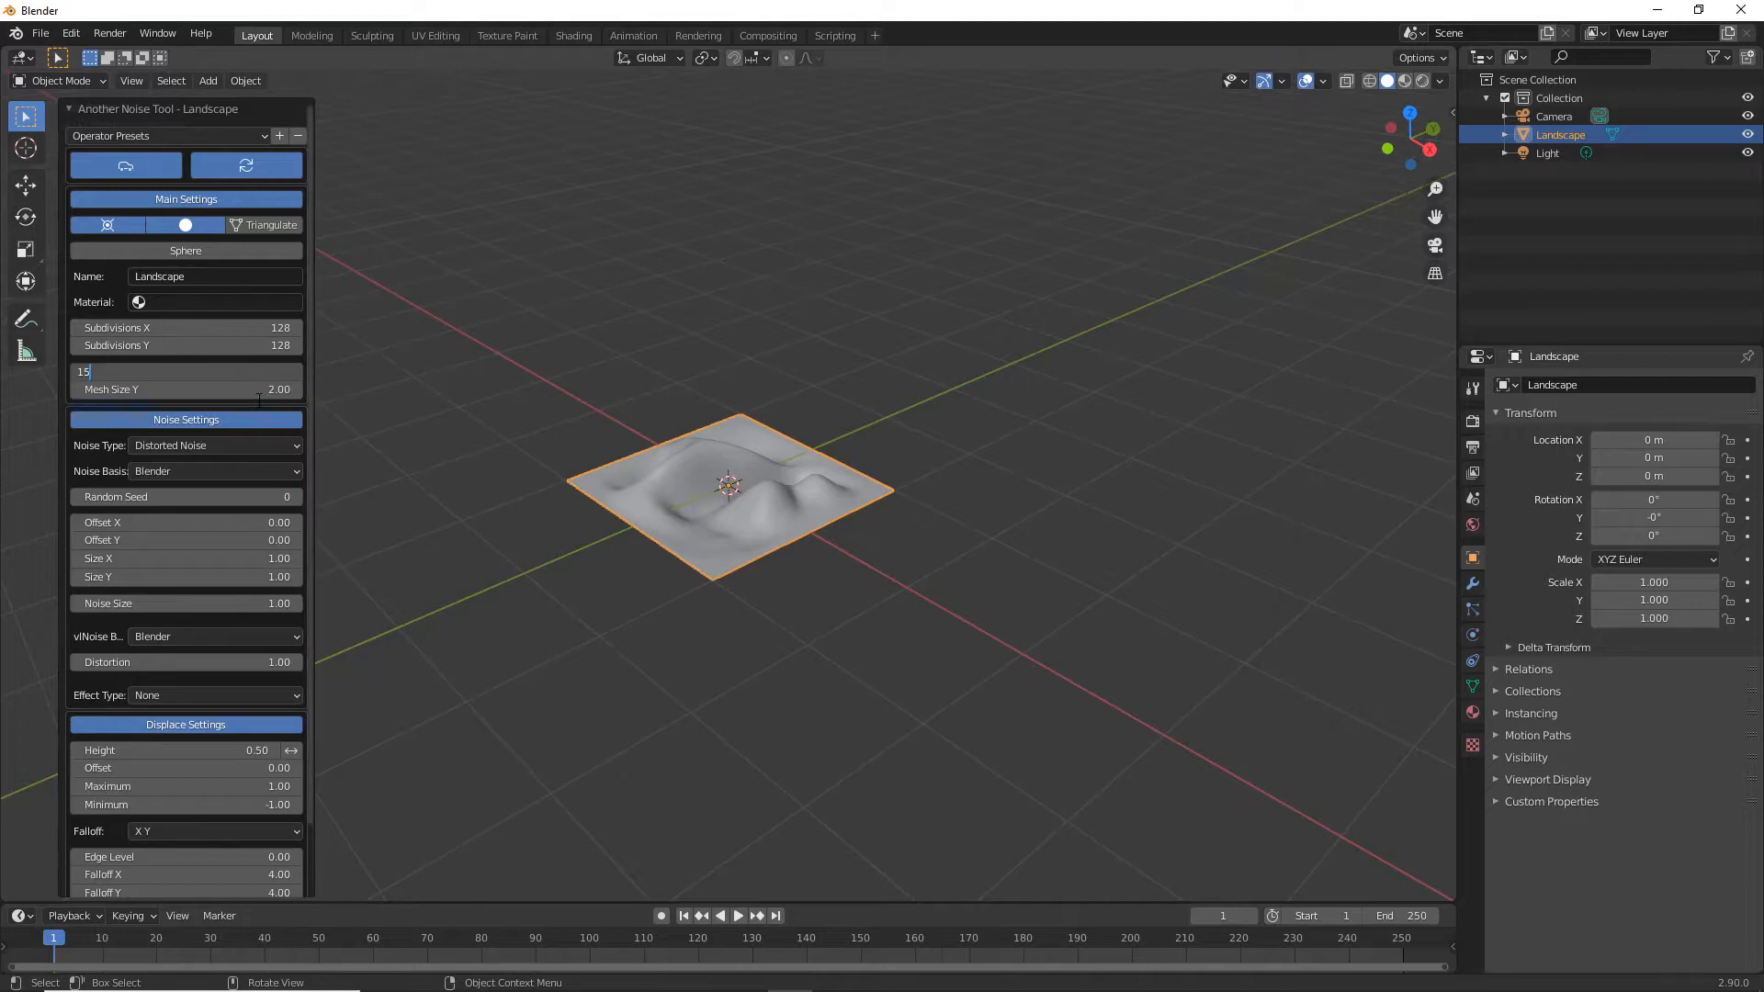
key("Return")
left_click(263, 393)
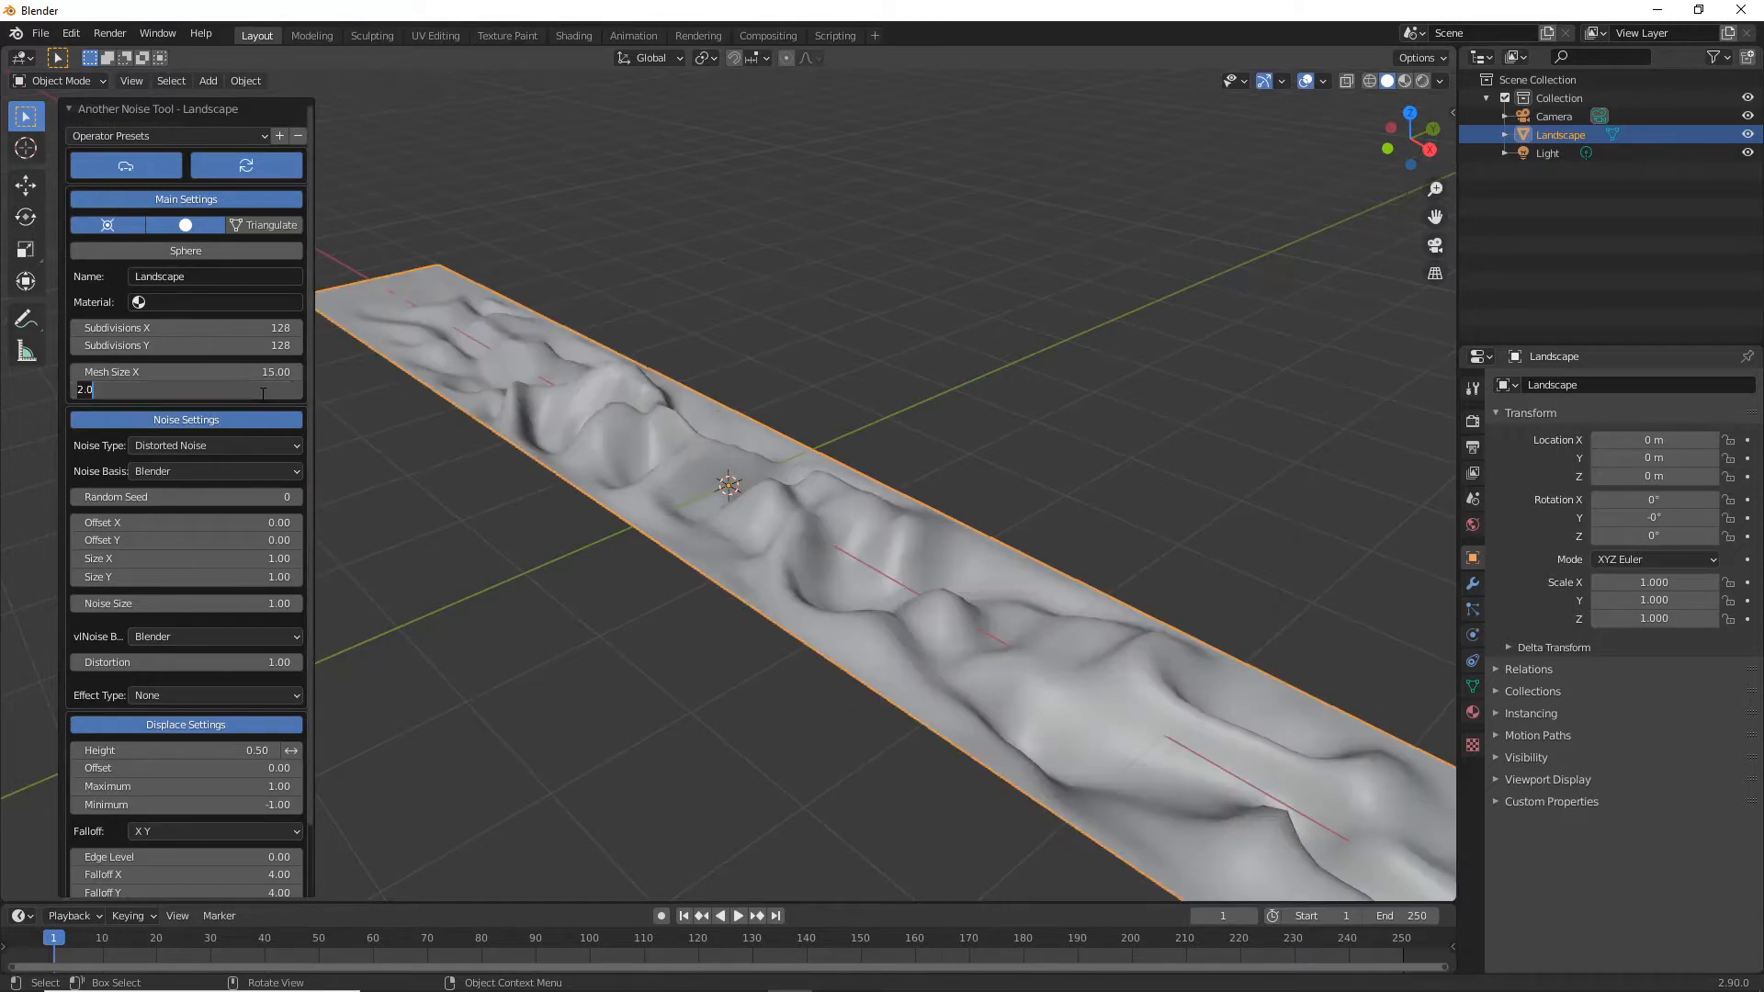
type("15")
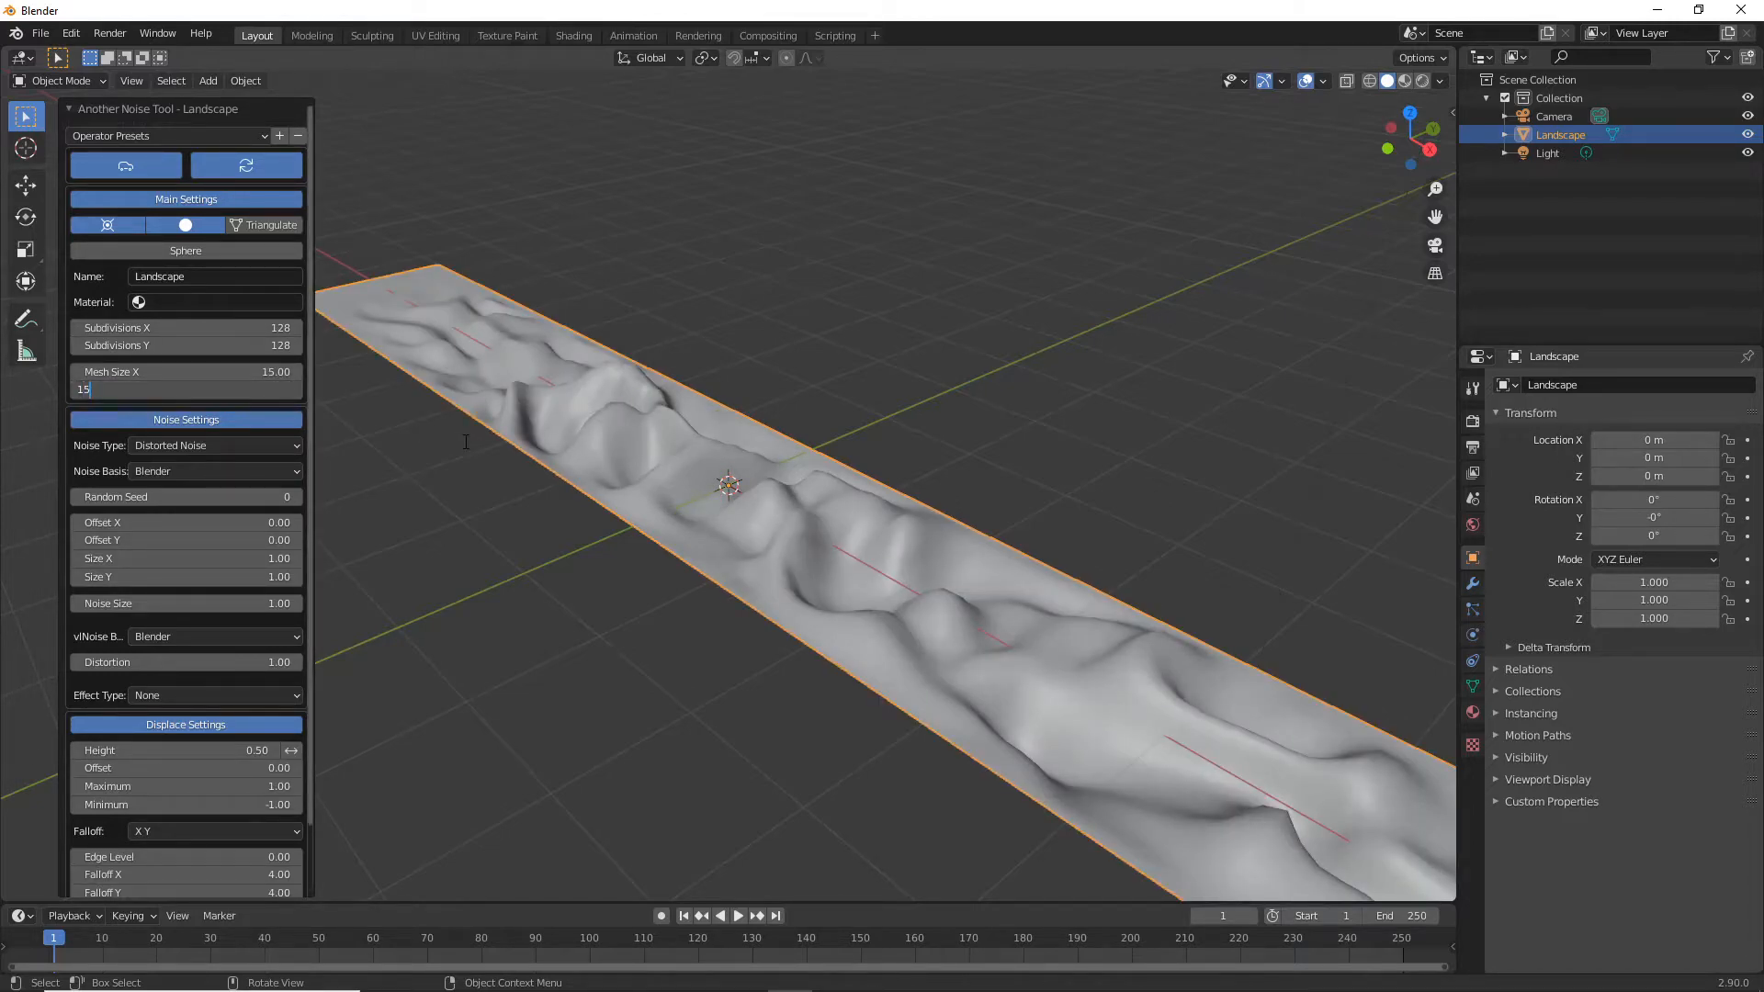
key("Return")
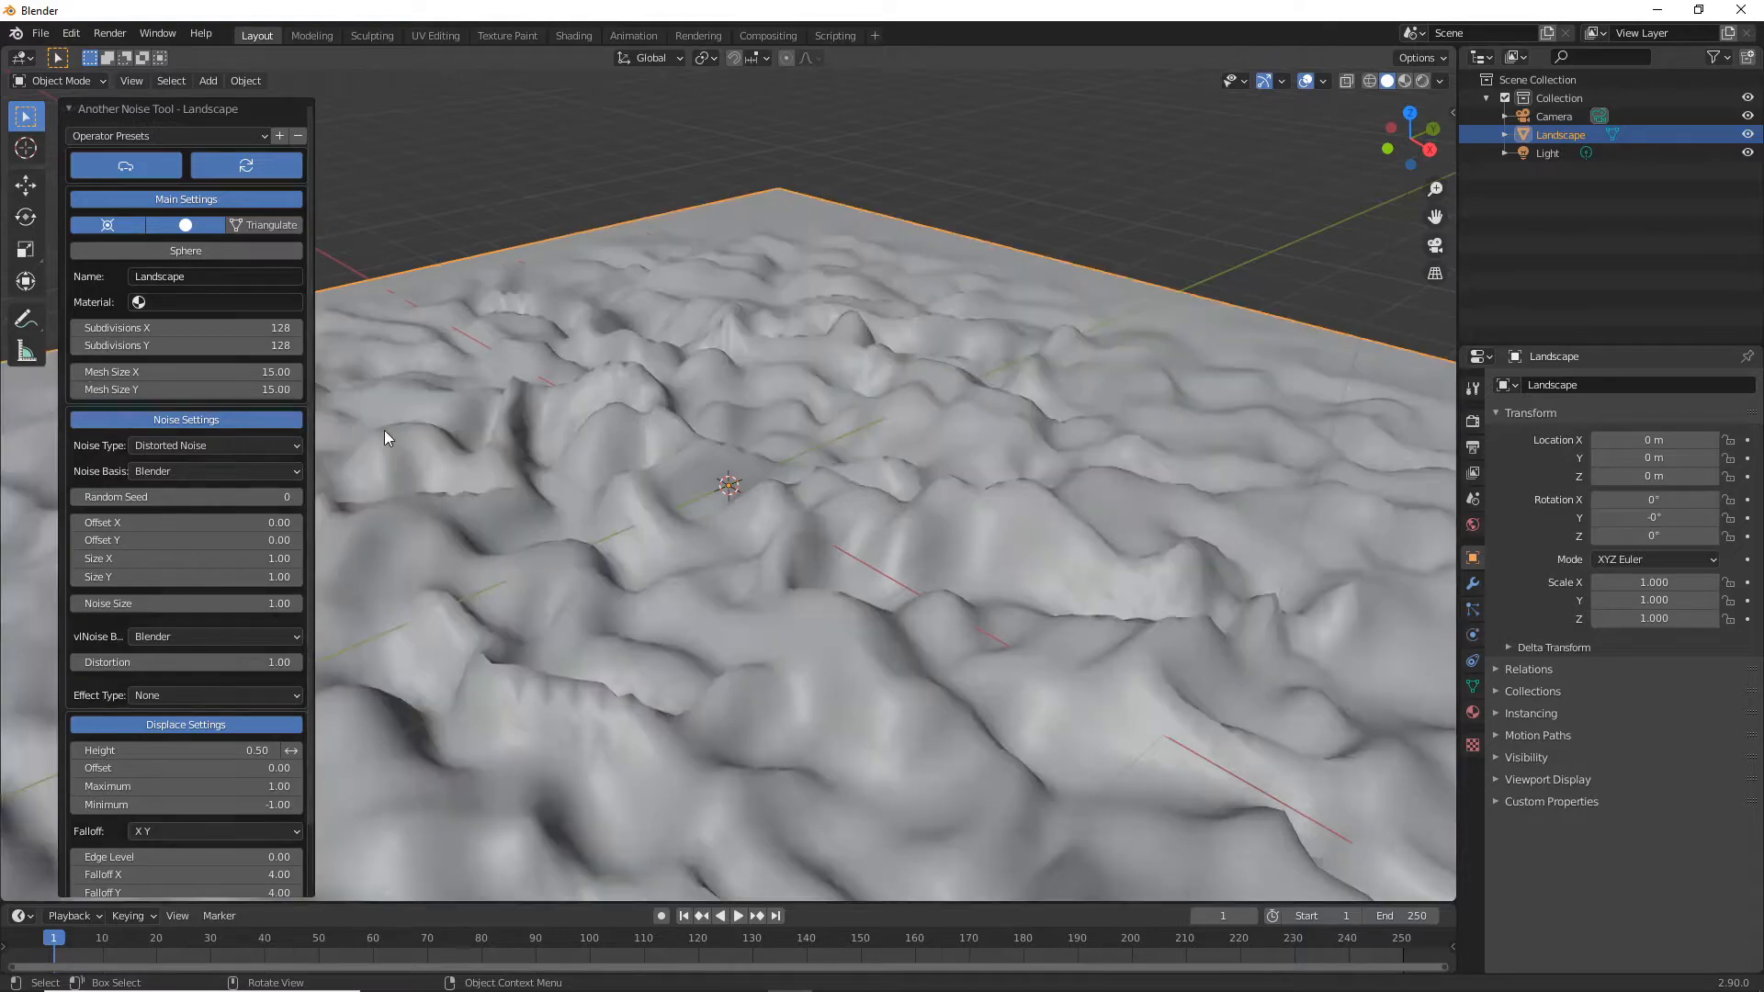
Lower the landscape's displacement height to 0.14
middle_click_drag(427, 417, 450, 501)
scroll(555, 433, "down", 2)
scroll(648, 431, "up", 2)
scroll(646, 442, "down", 3)
scroll(134, 565, "down", 2)
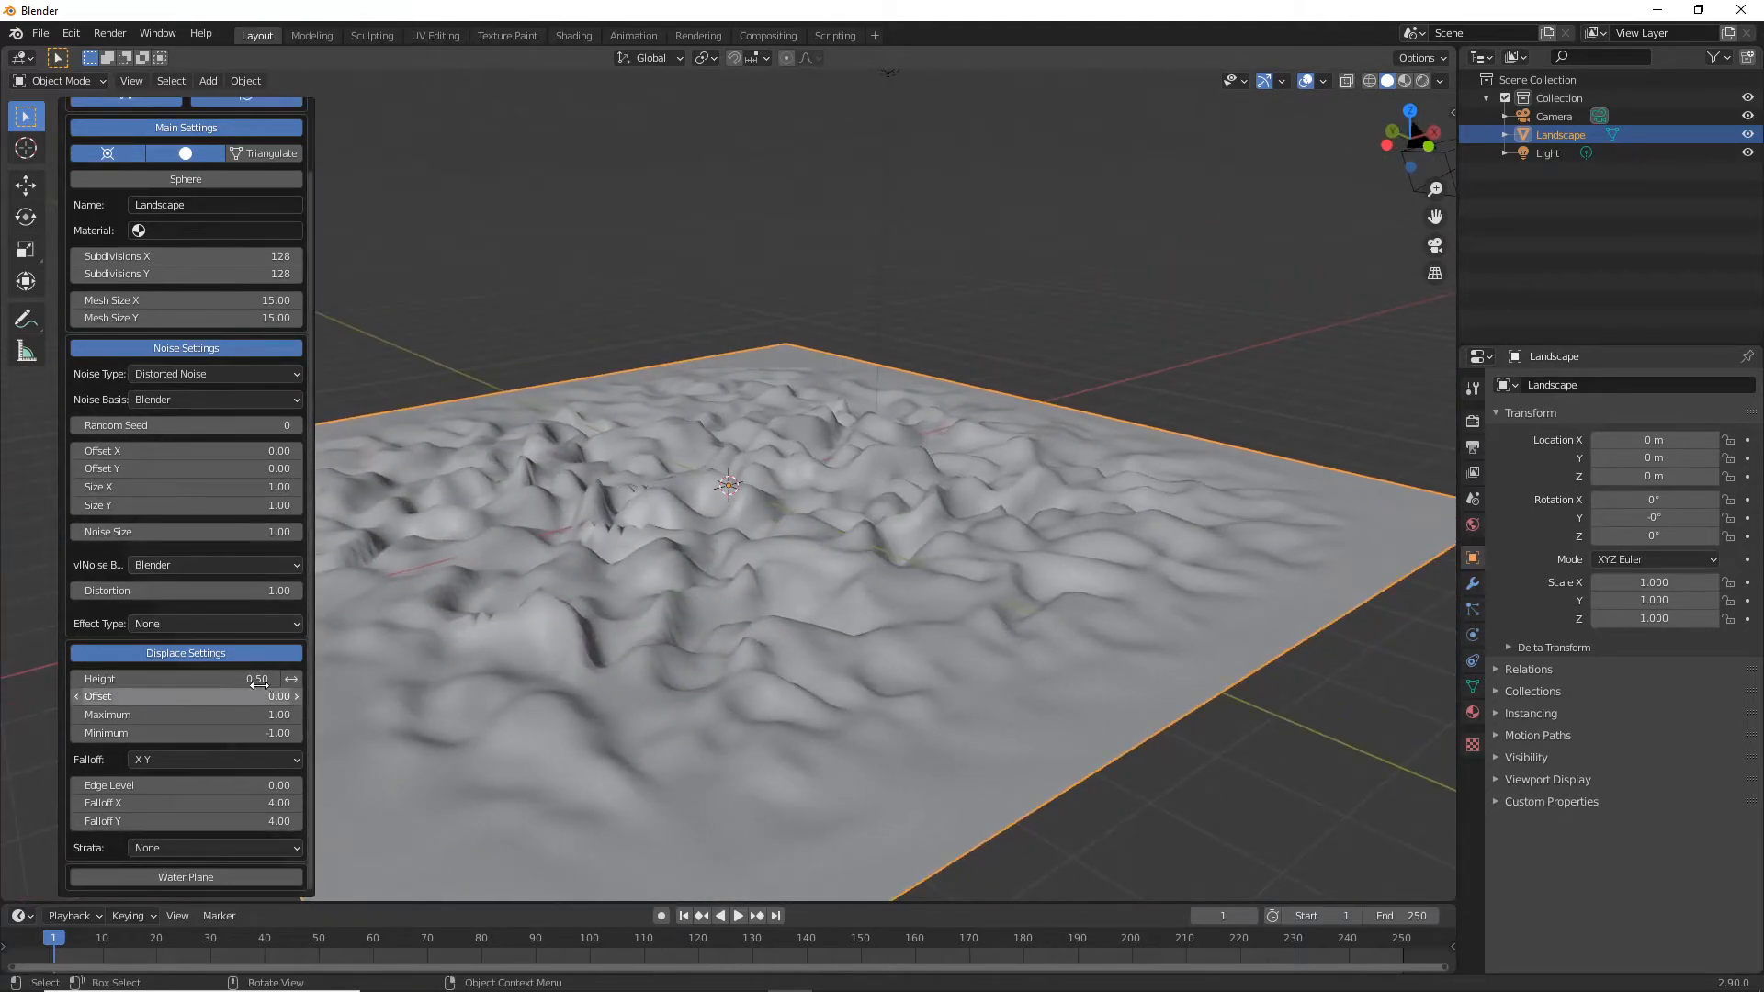
left_click(75, 678)
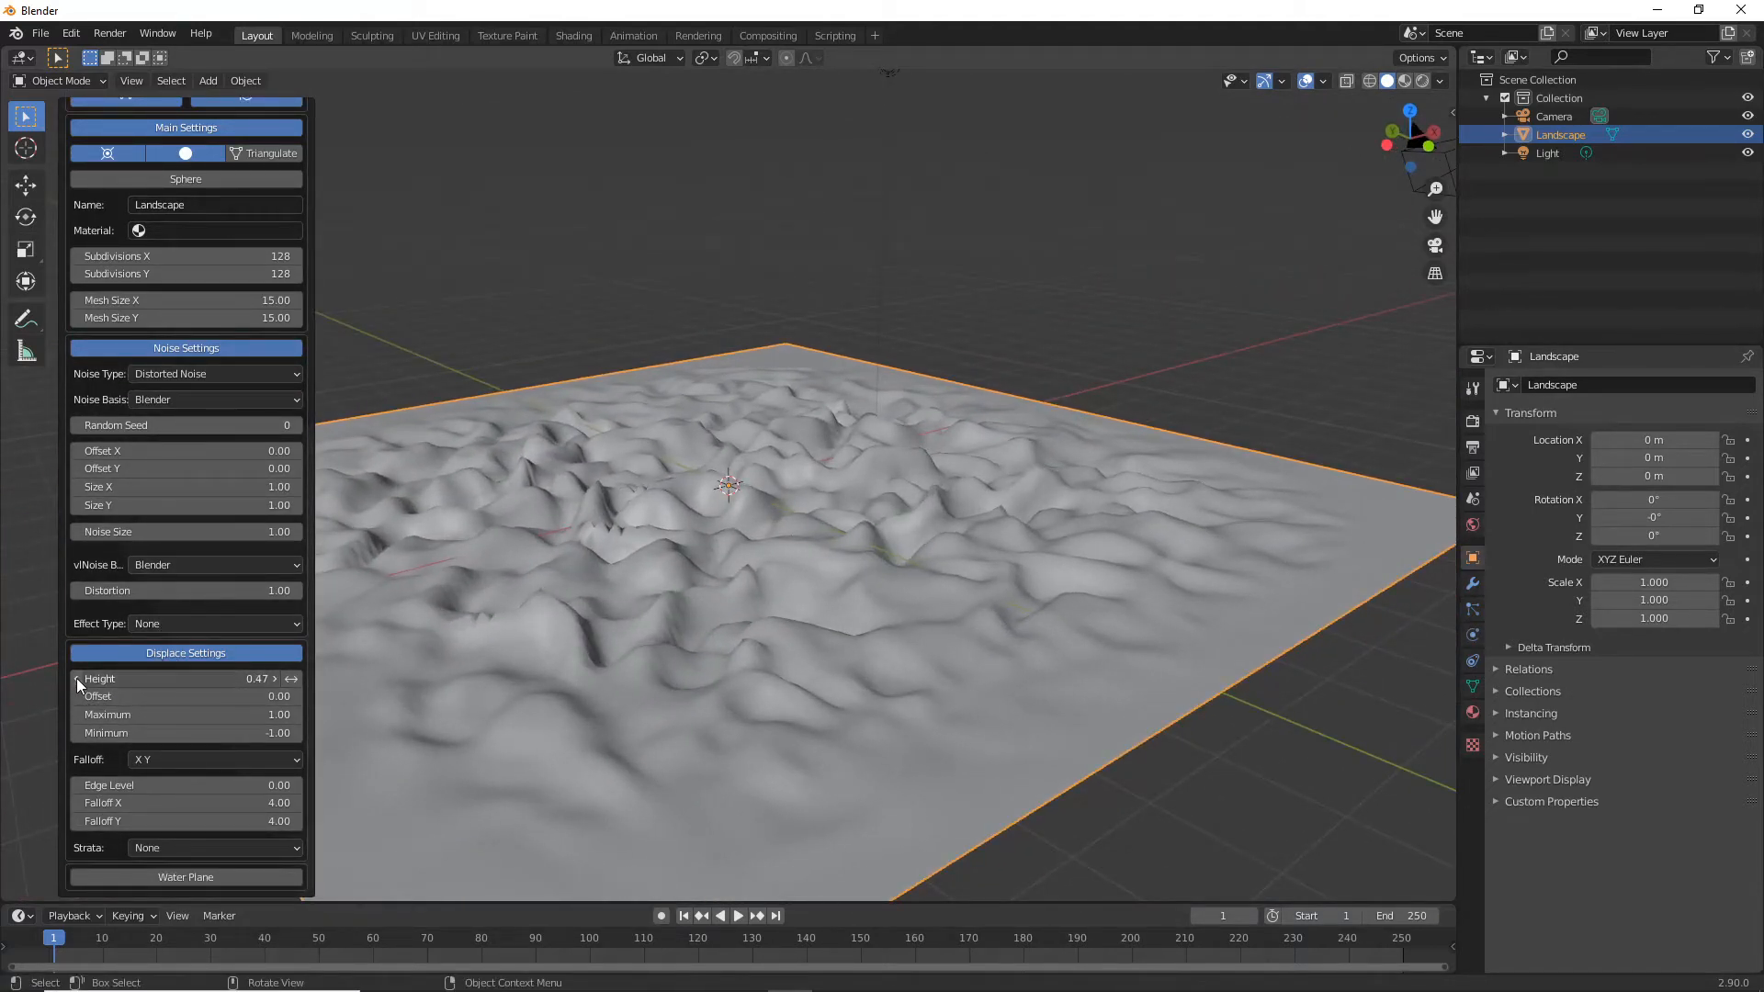
left_click(75, 677)
left_click(77, 679)
left_click(77, 679)
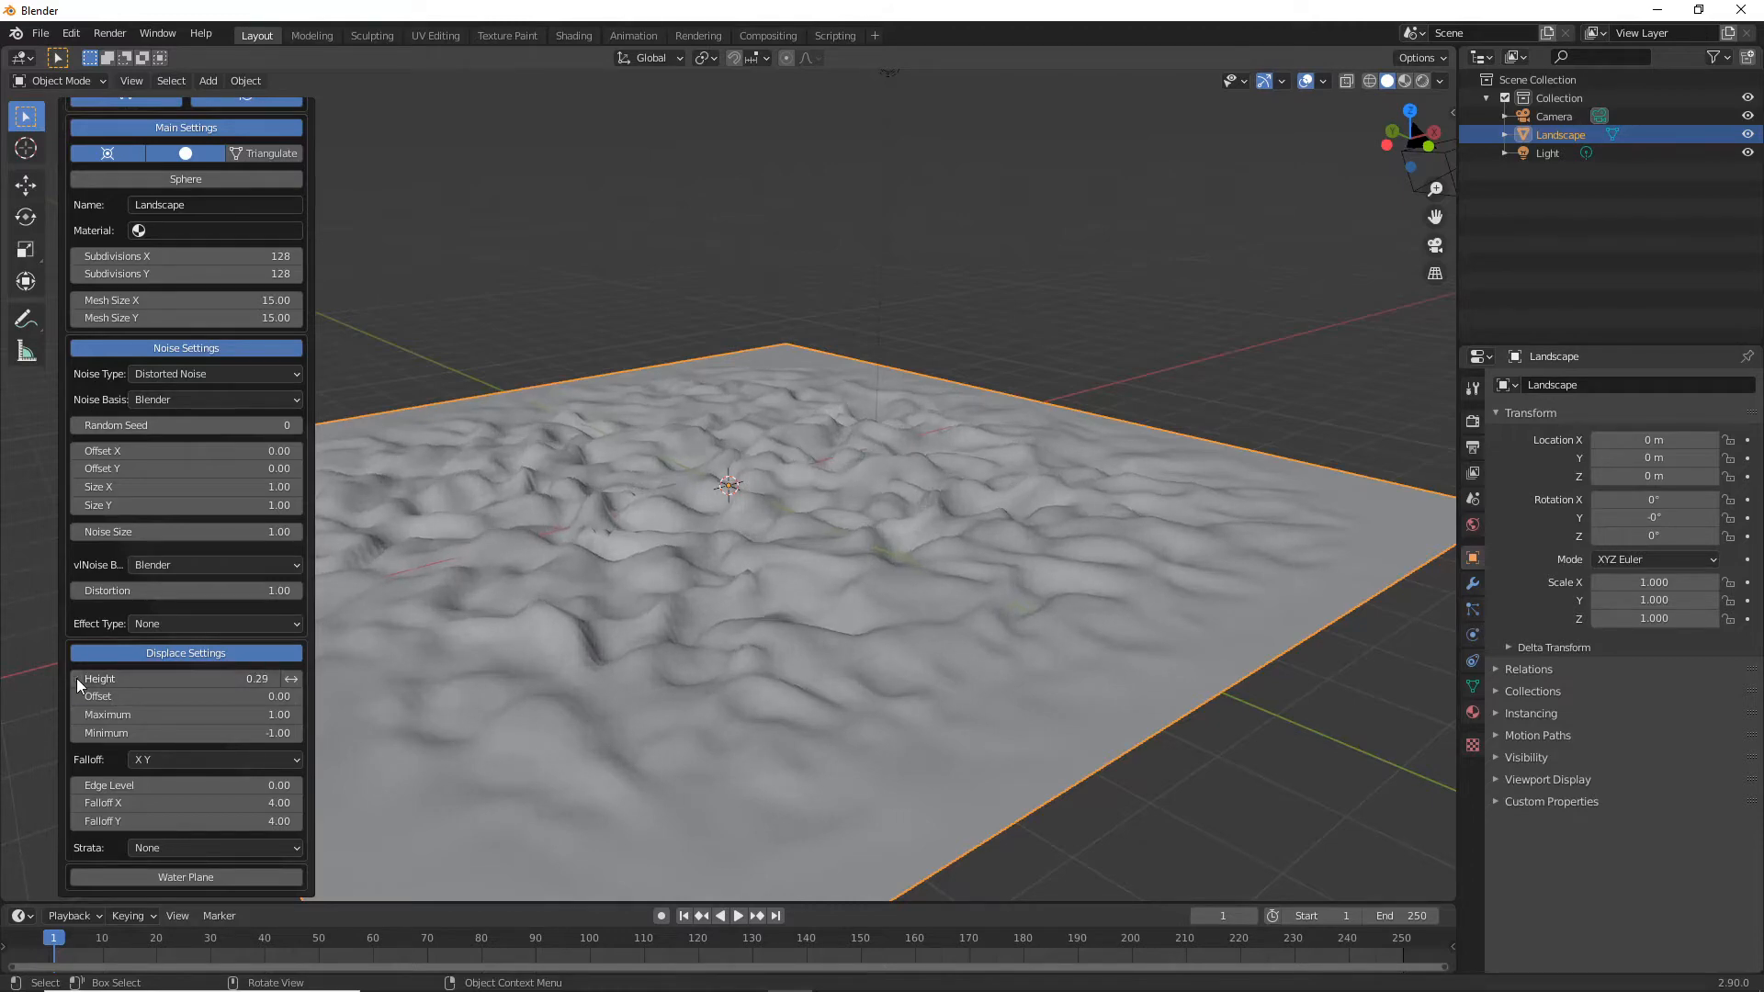
left_click(77, 679)
left_click(77, 678)
left_click(77, 679)
left_click(76, 679)
left_click(76, 678)
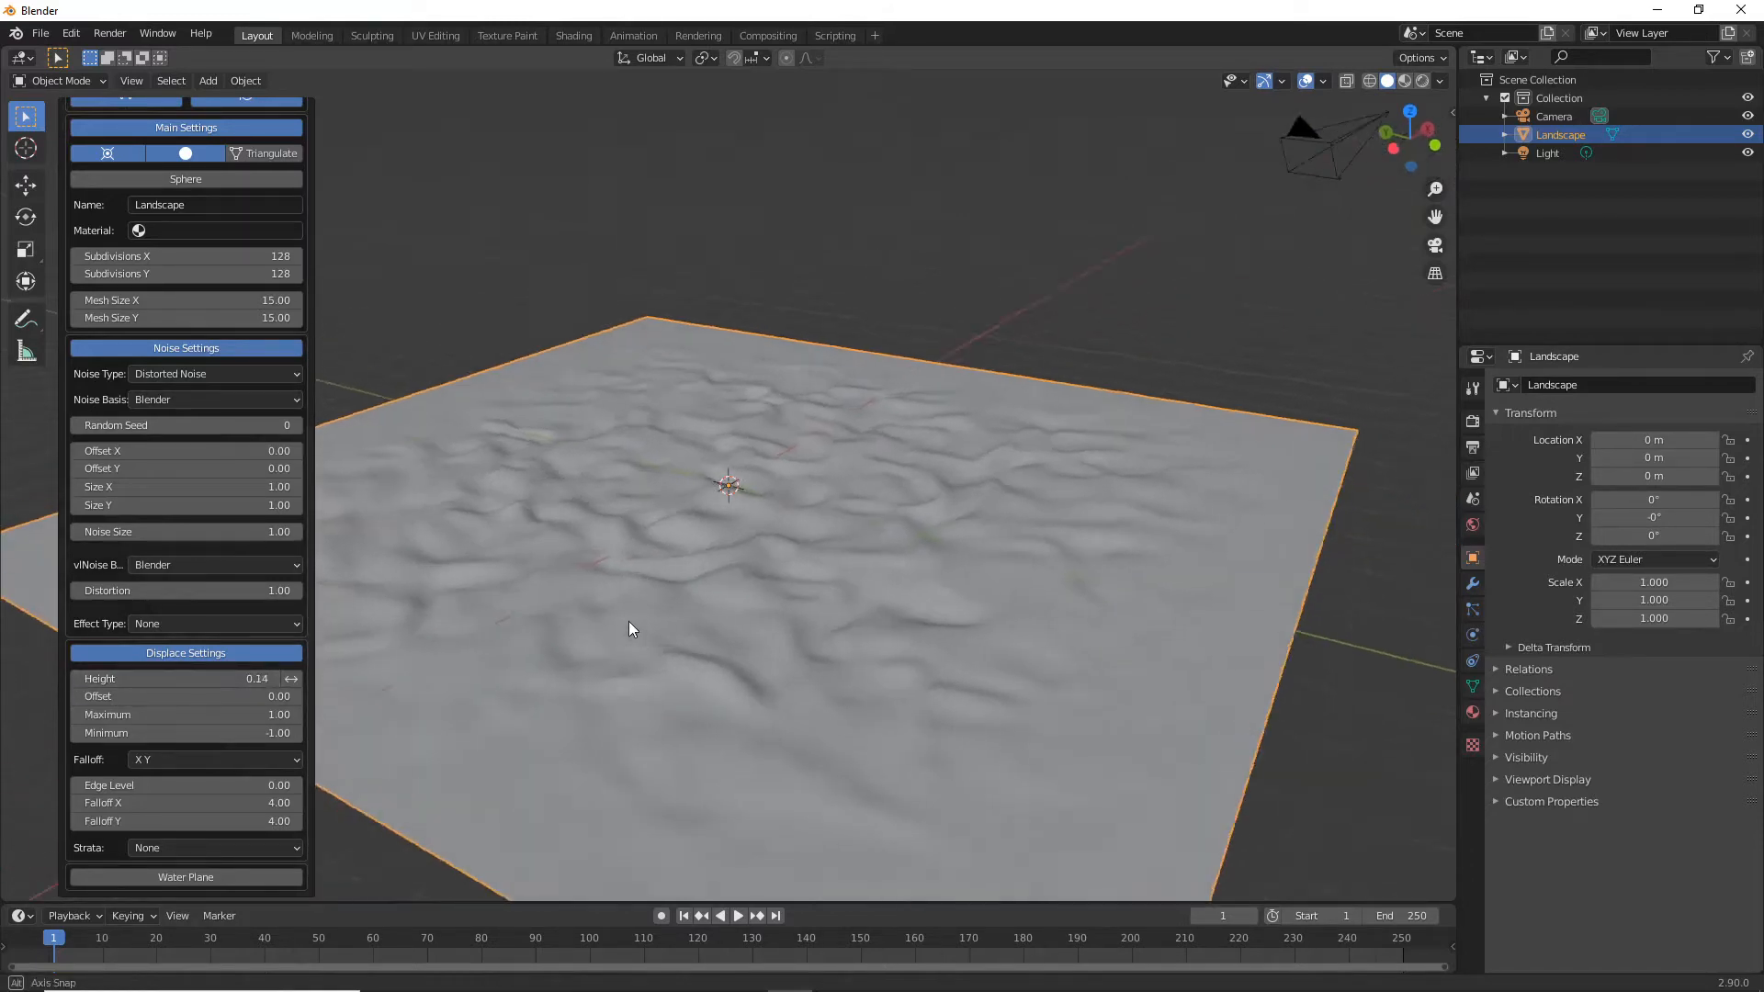
Raise the Maximum value in the landscape's displace settings to 1.09
mouse_move(630, 622)
middle_mouse_down()
mouse_move(717, 637)
mouse_move(961, 574)
mouse_move(632, 565)
mouse_move(647, 597)
middle_mouse_up()
scroll(632, 566, "down", 5)
scroll(648, 597, "up", 3)
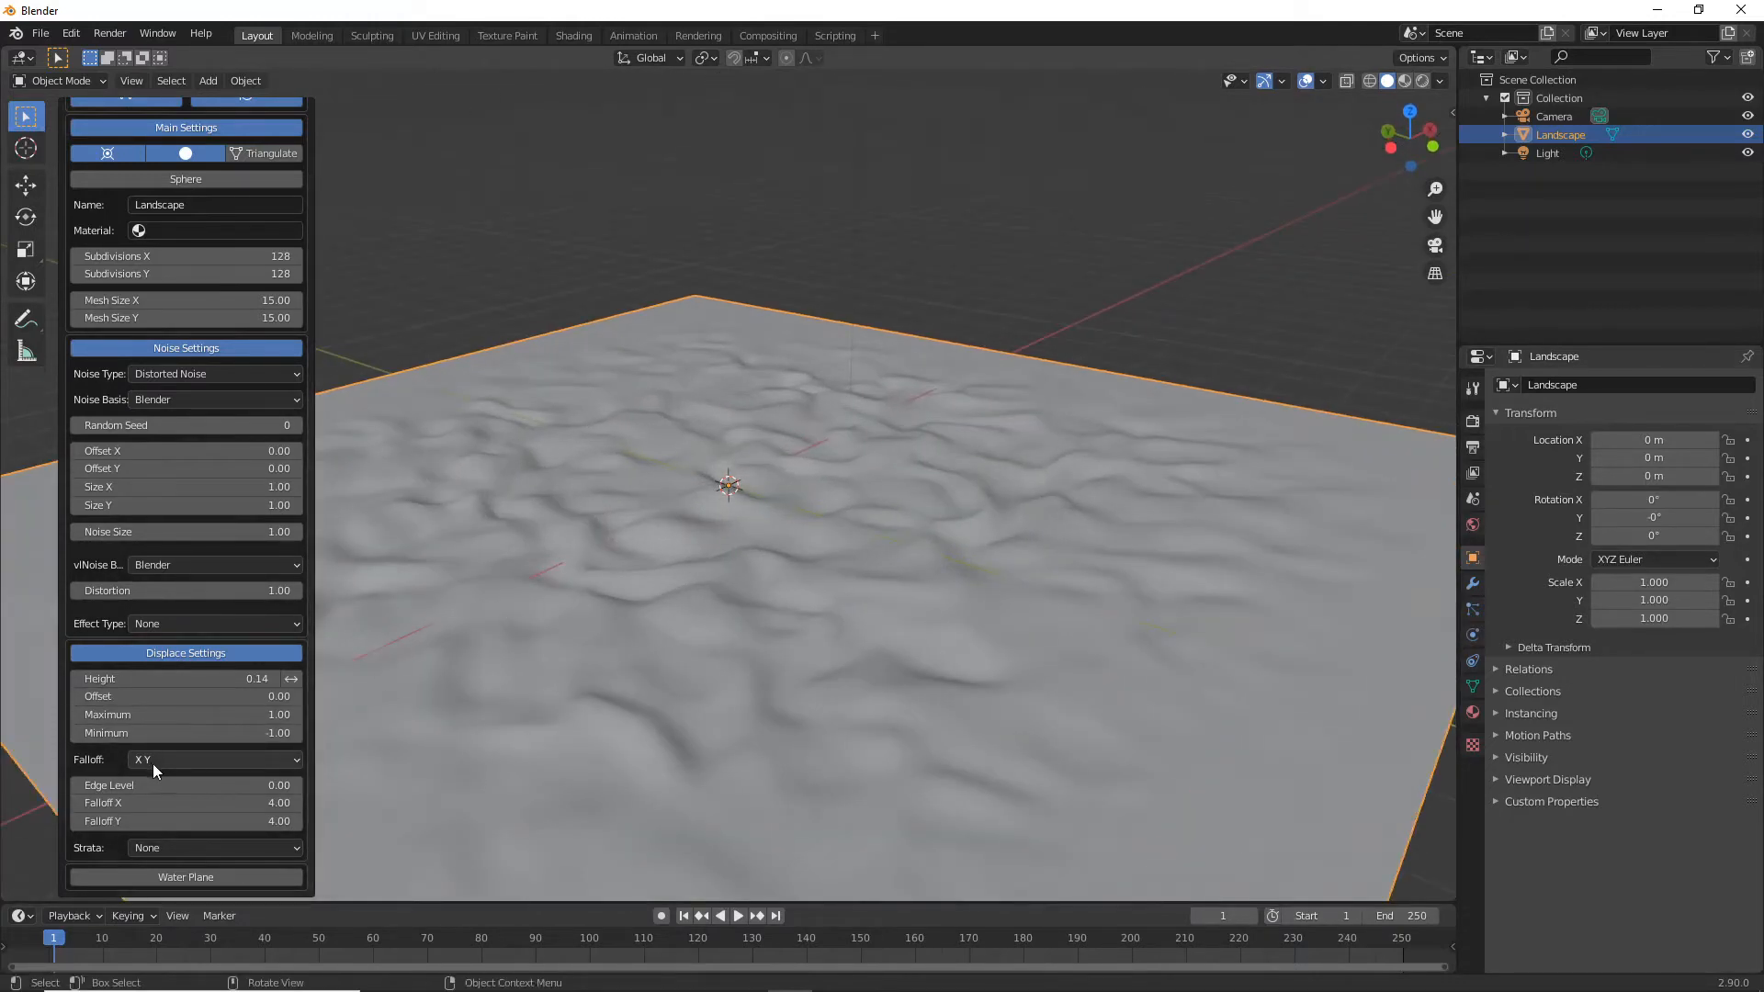
left_click(295, 719)
left_click(295, 718)
left_click(296, 719)
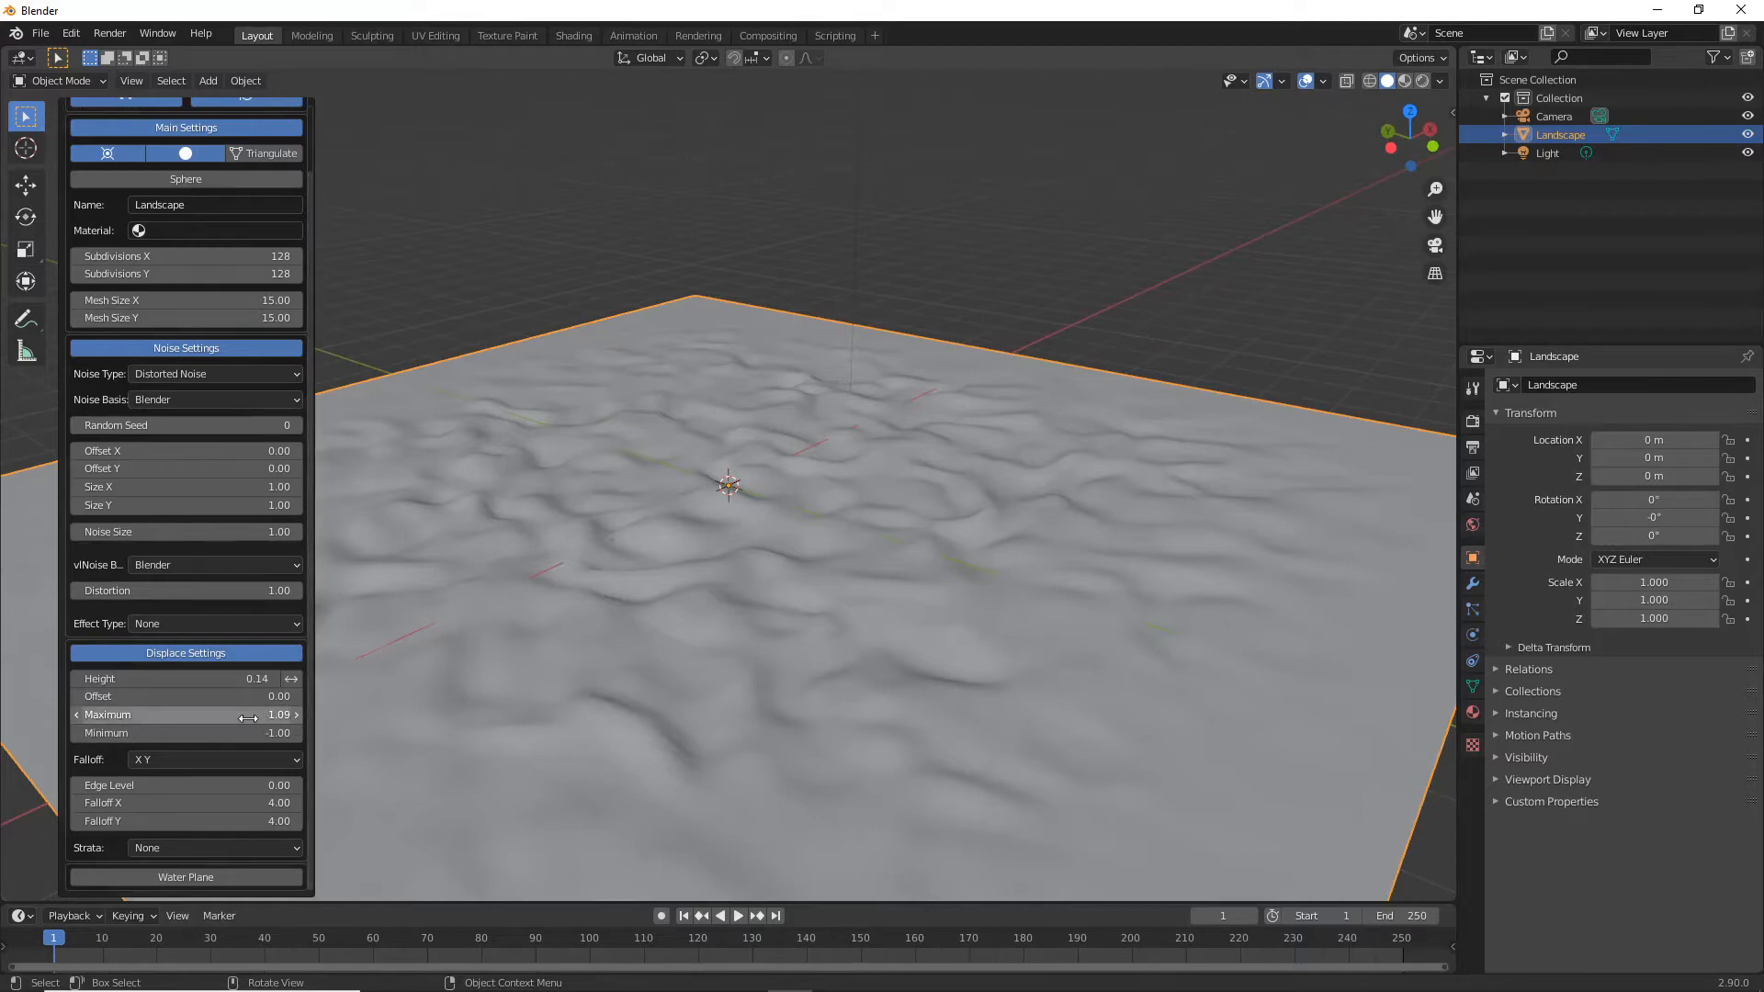
left_click(235, 763)
middle_click_drag(555, 727, 830, 713)
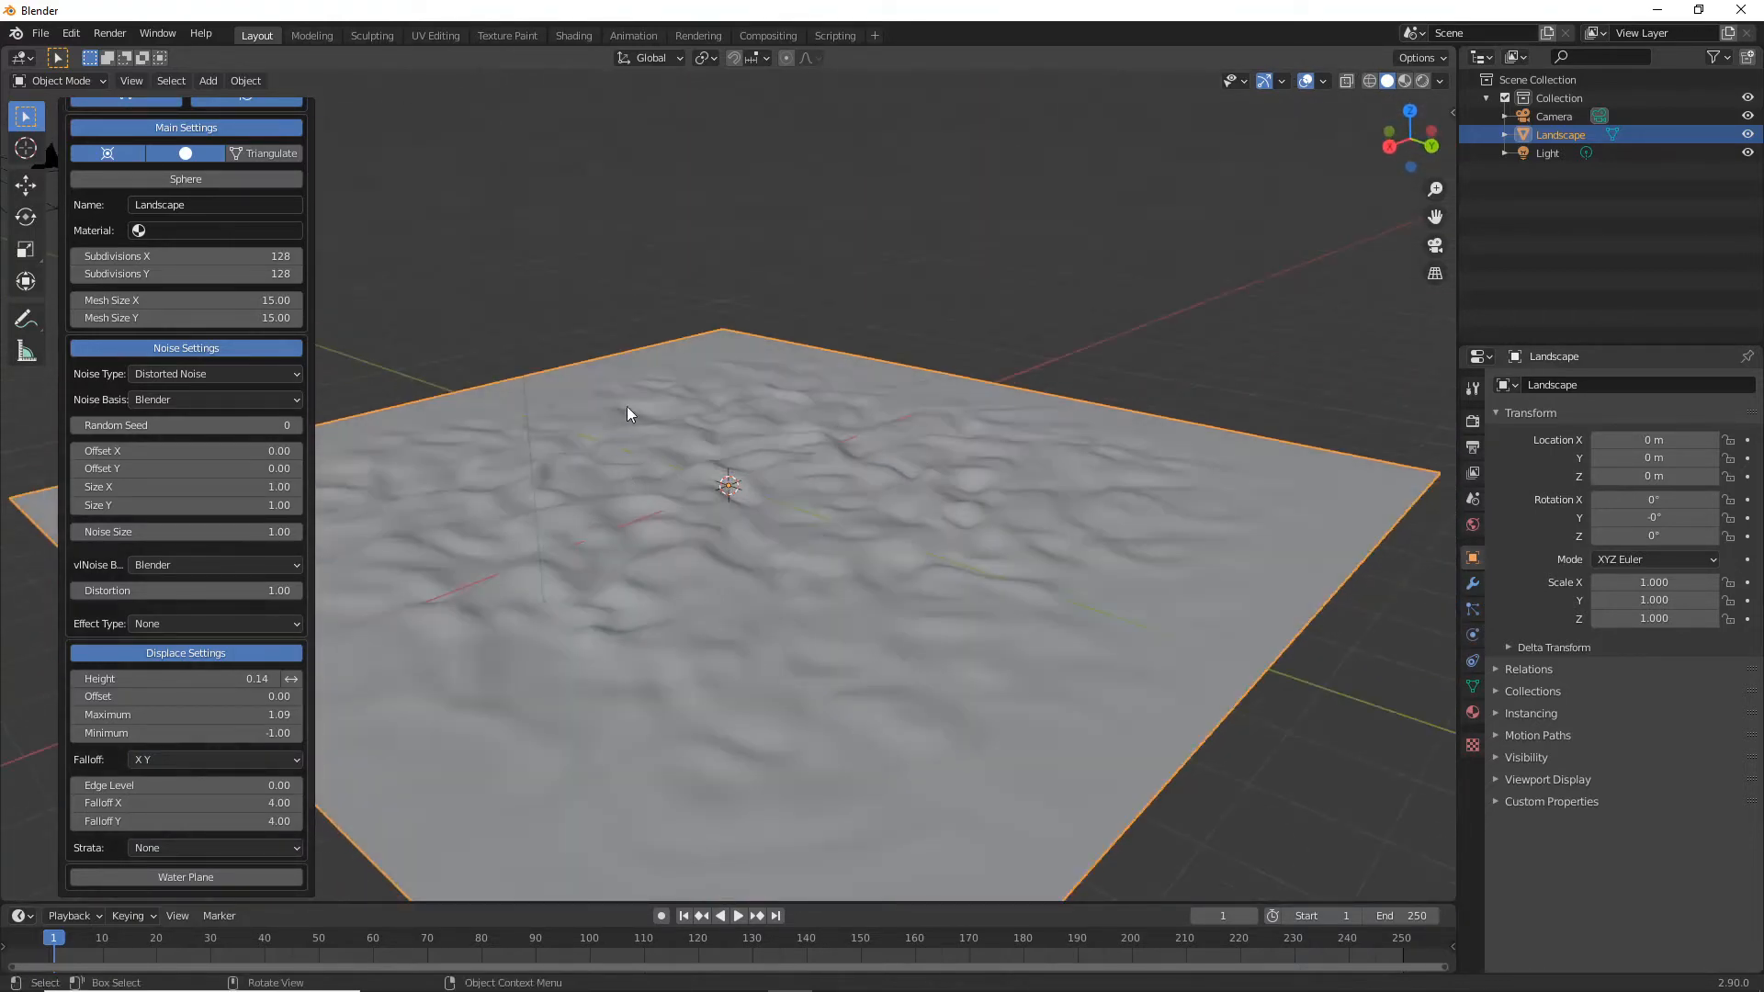
Deselect the landscape and export the scene as an FBX file named Terrain.fbx
left_click(666, 275)
middle_click_drag(674, 454, 916, 578)
left_click(865, 551)
left_click(320, 364)
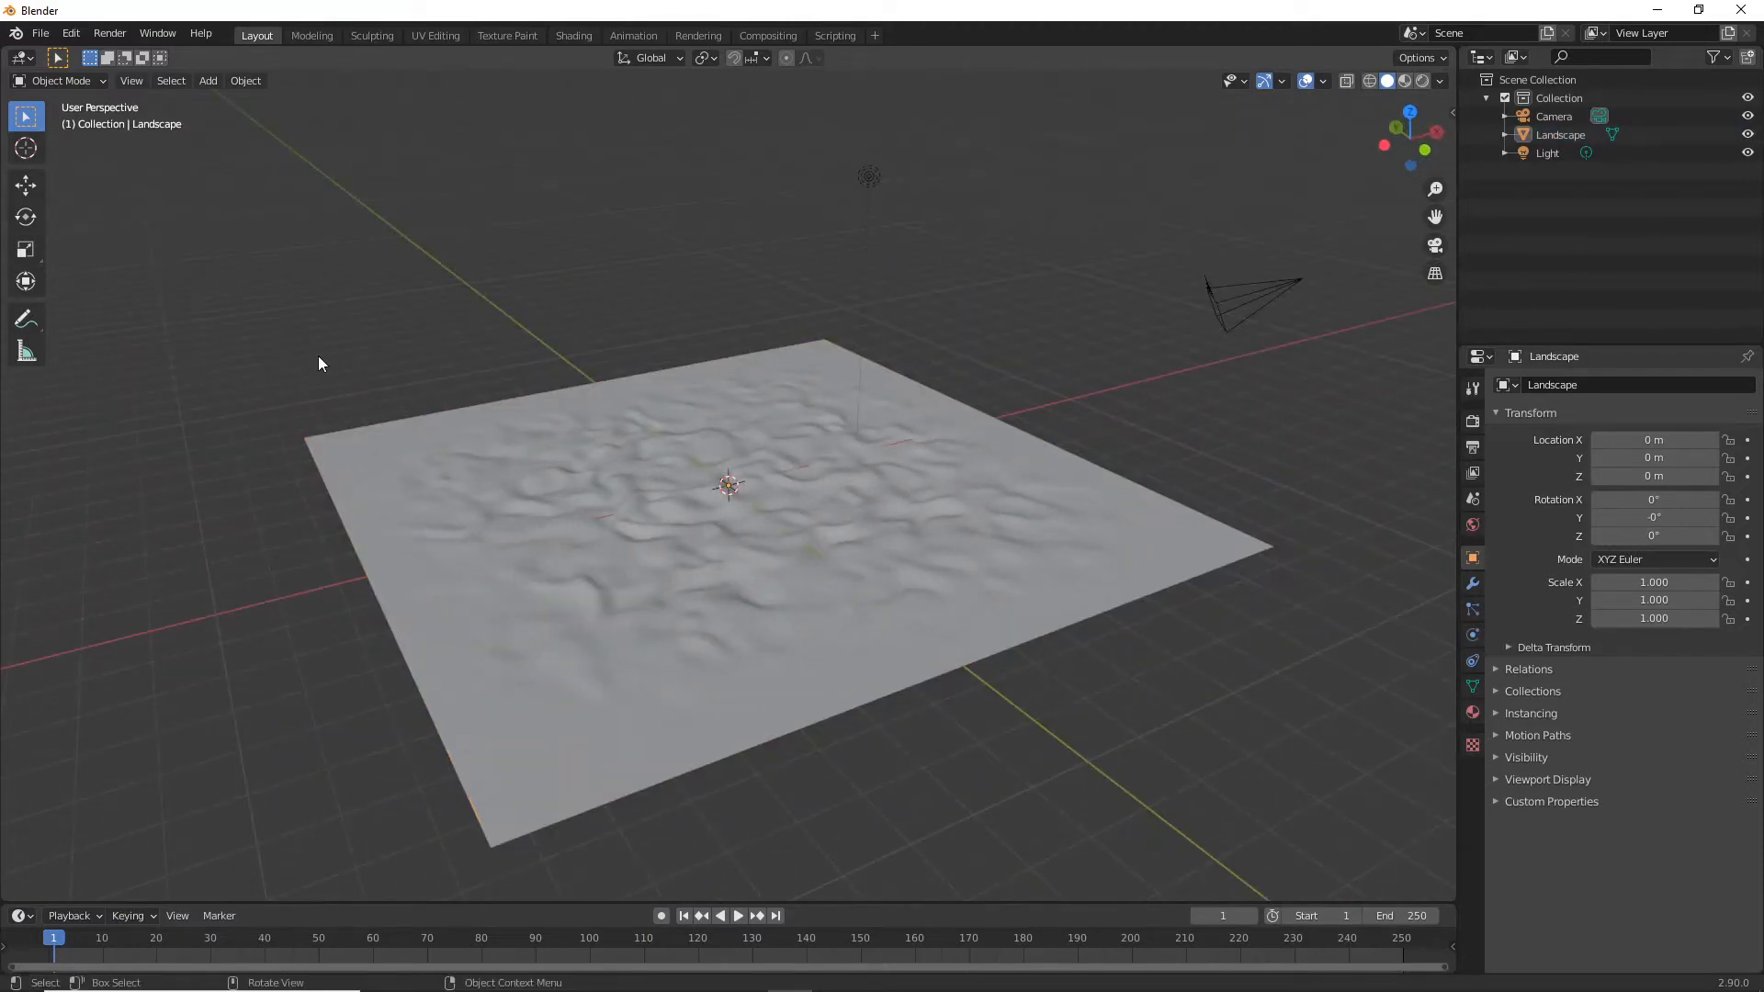
left_click(41, 33)
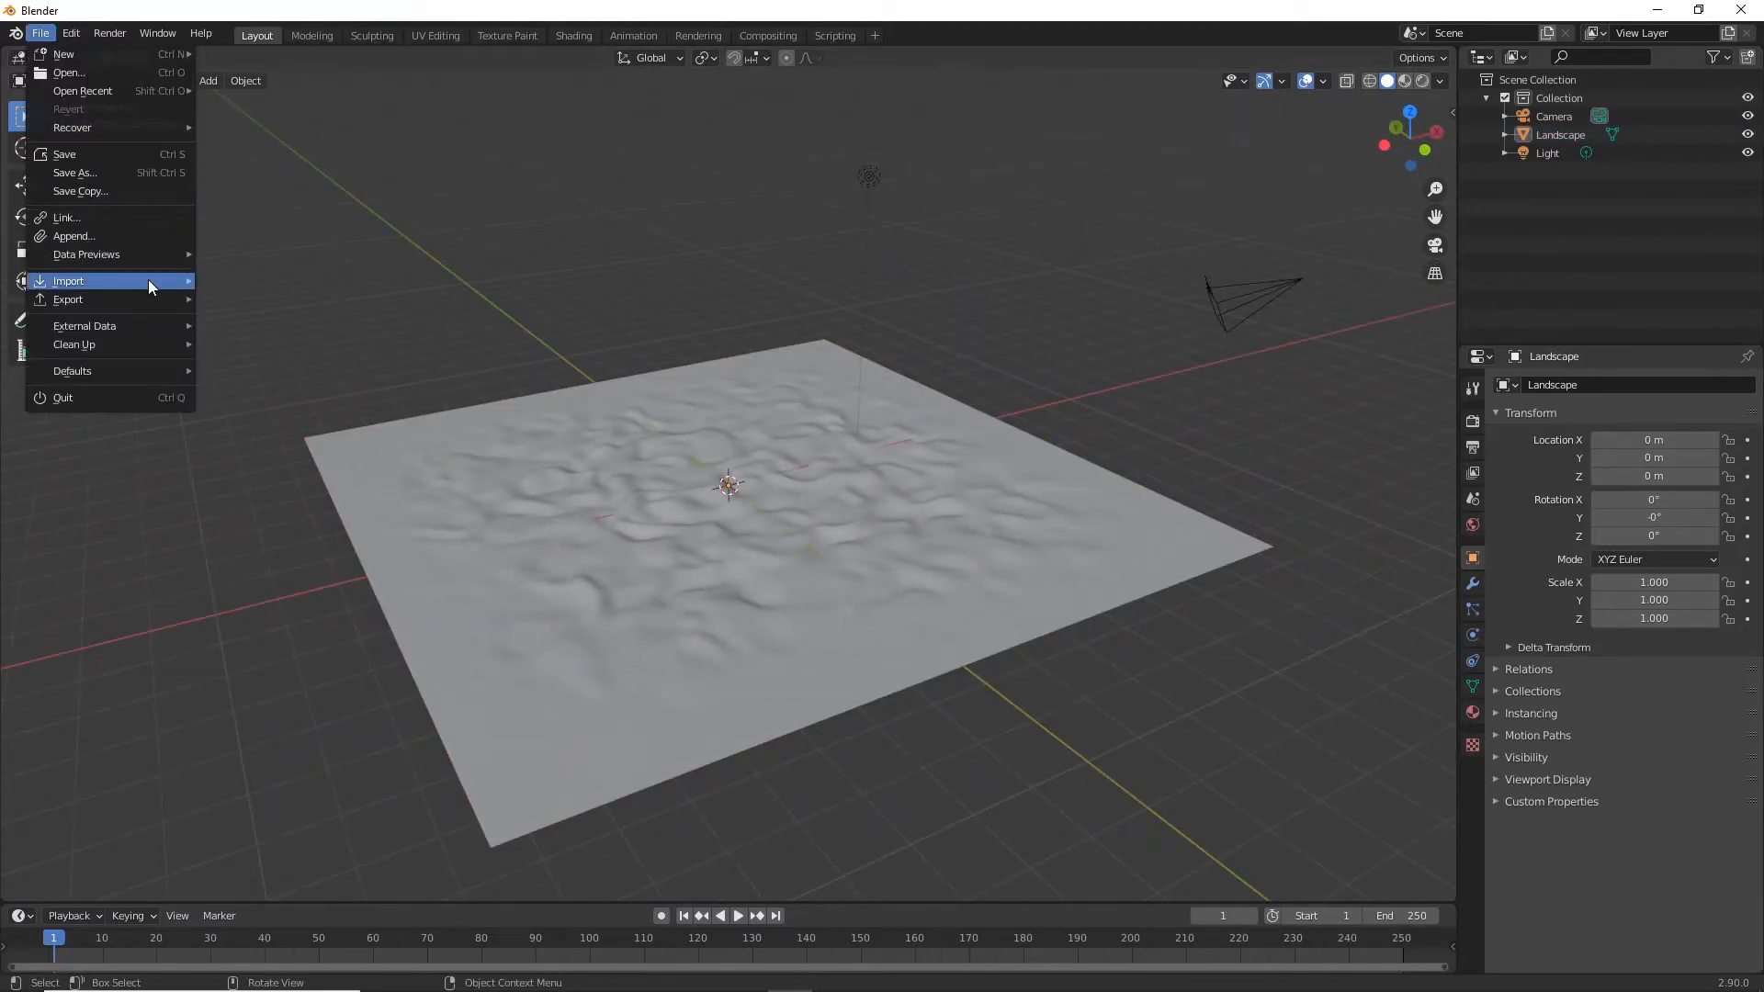
mouse_move(166, 303)
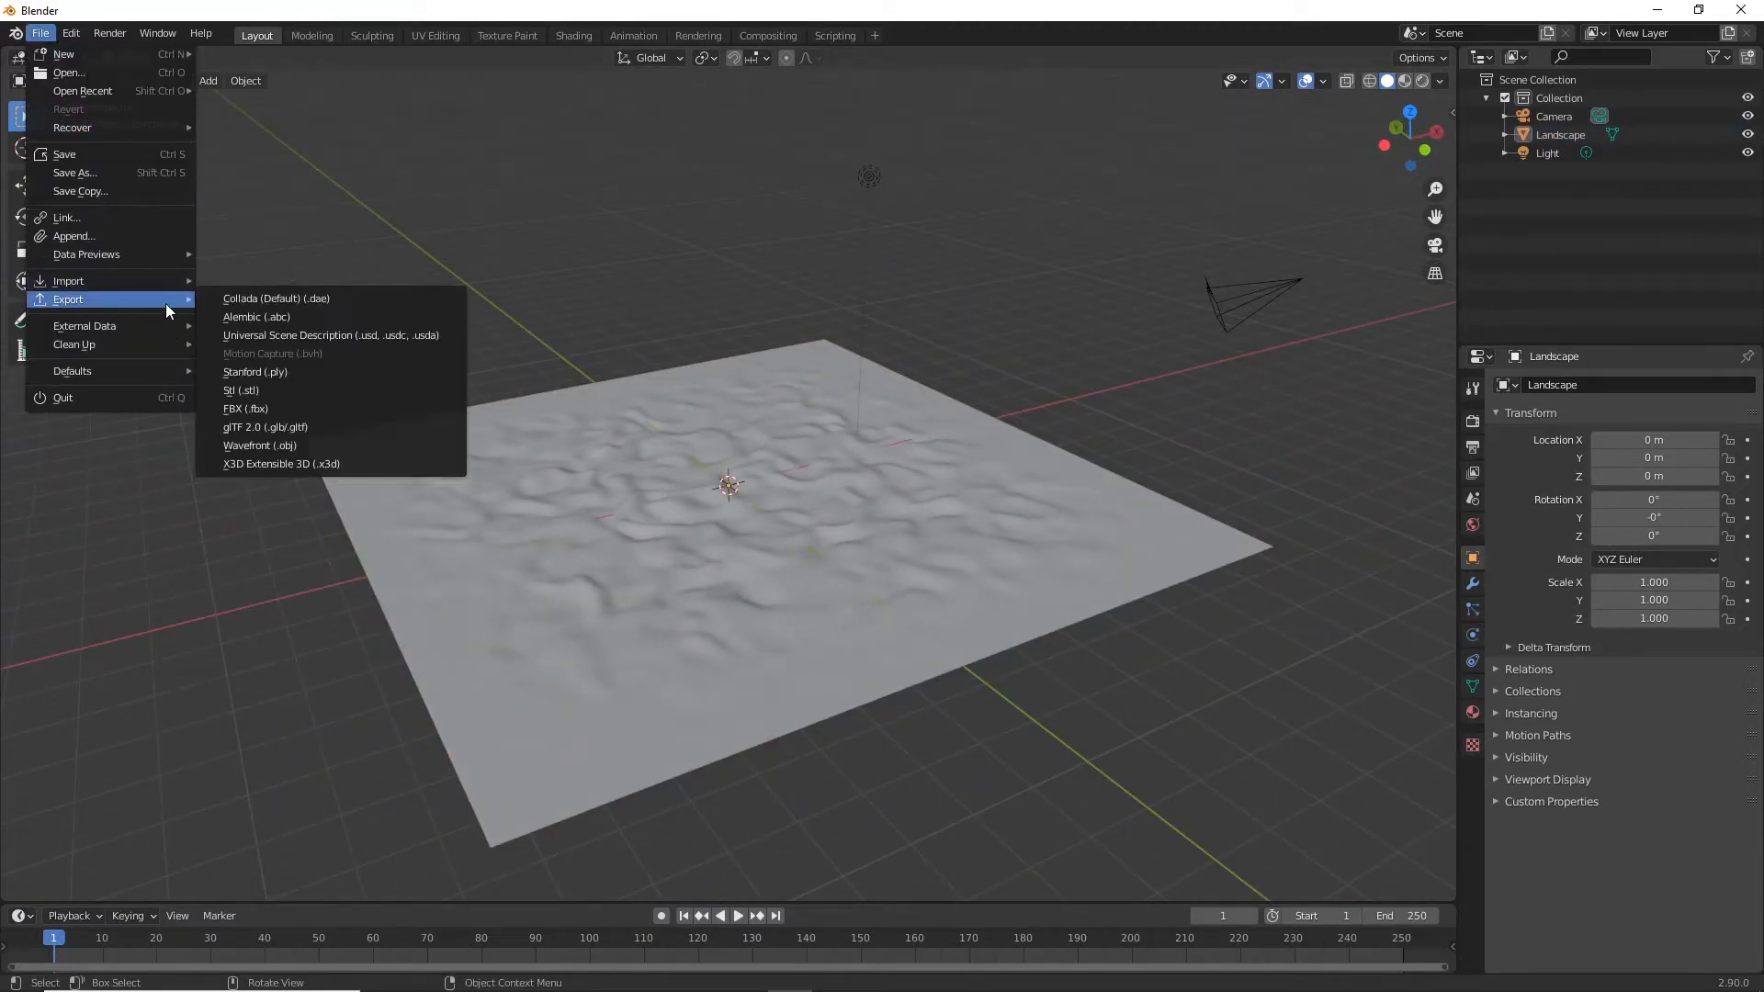
left_click(244, 408)
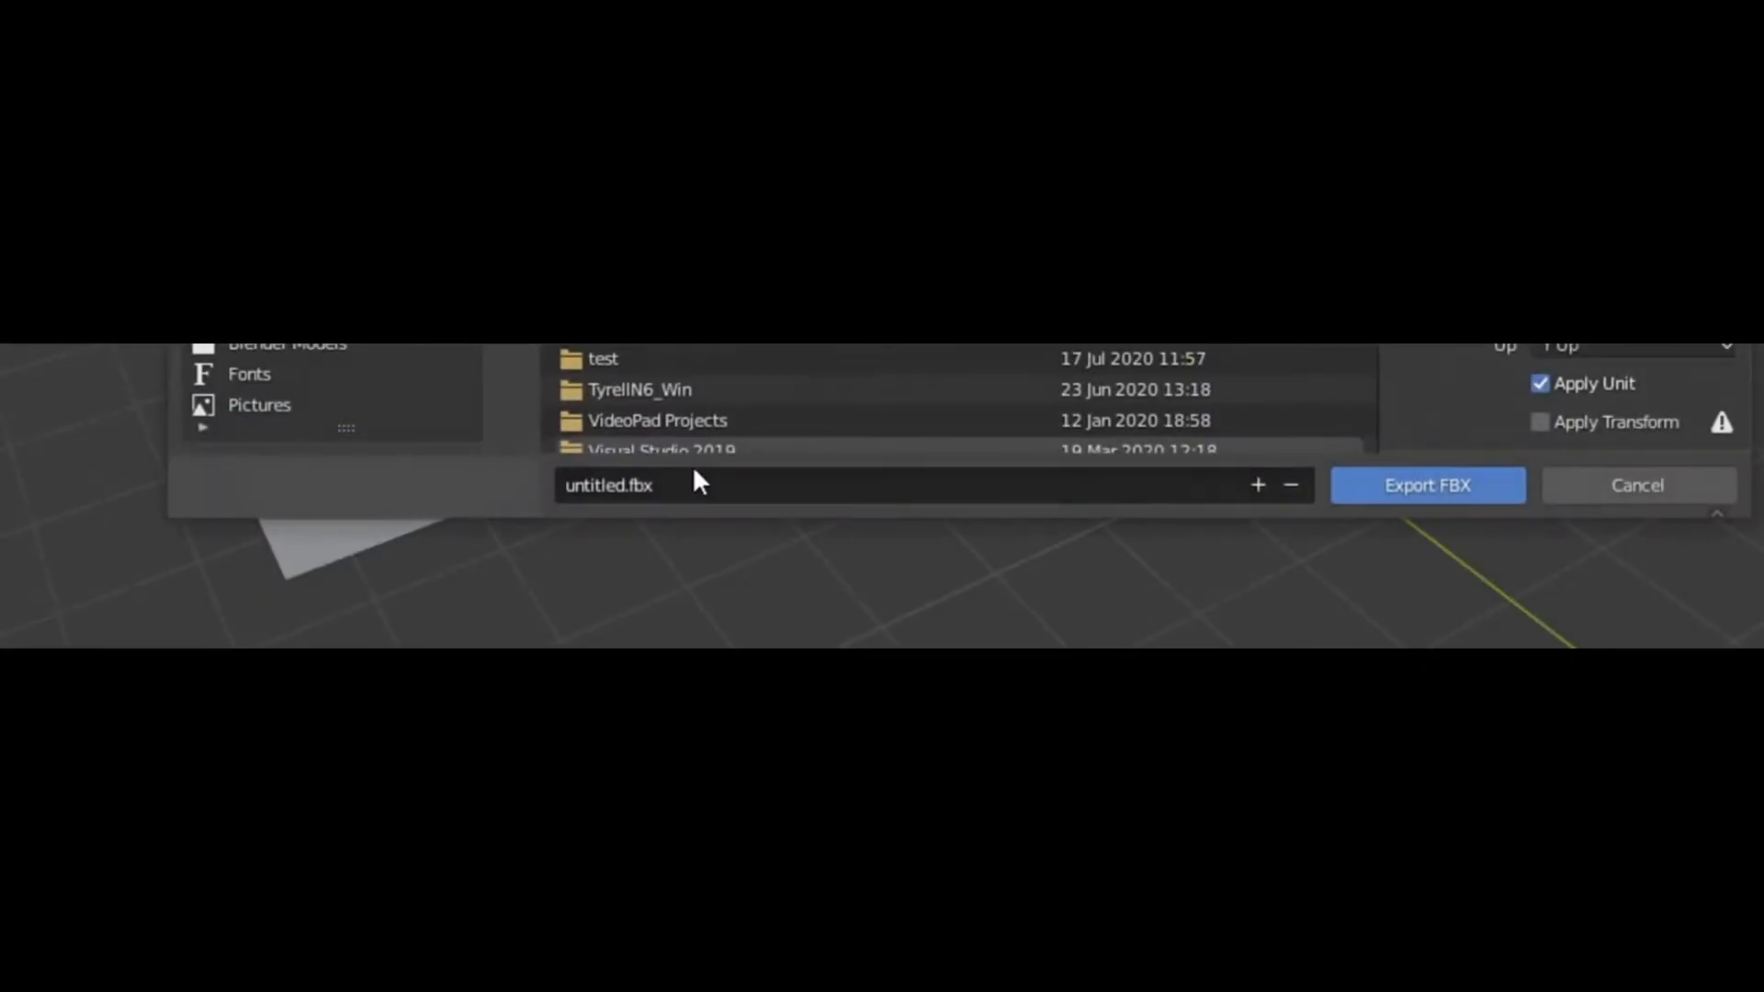
left_click(696, 473)
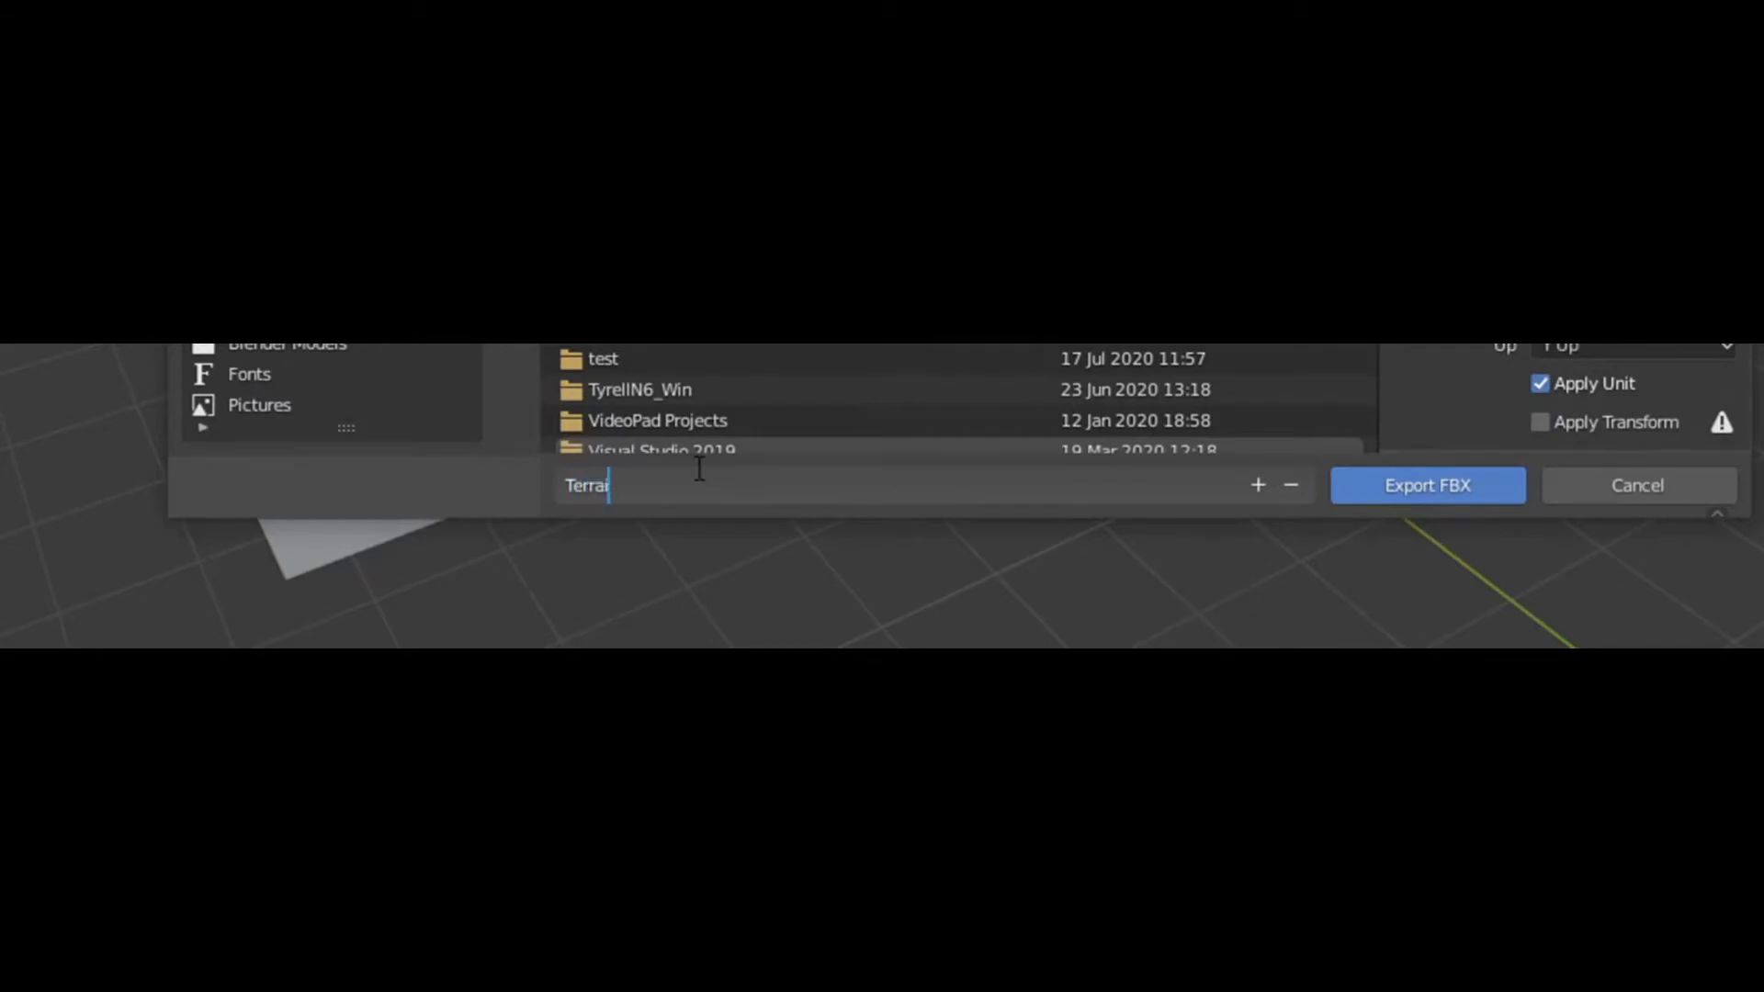
key("Return")
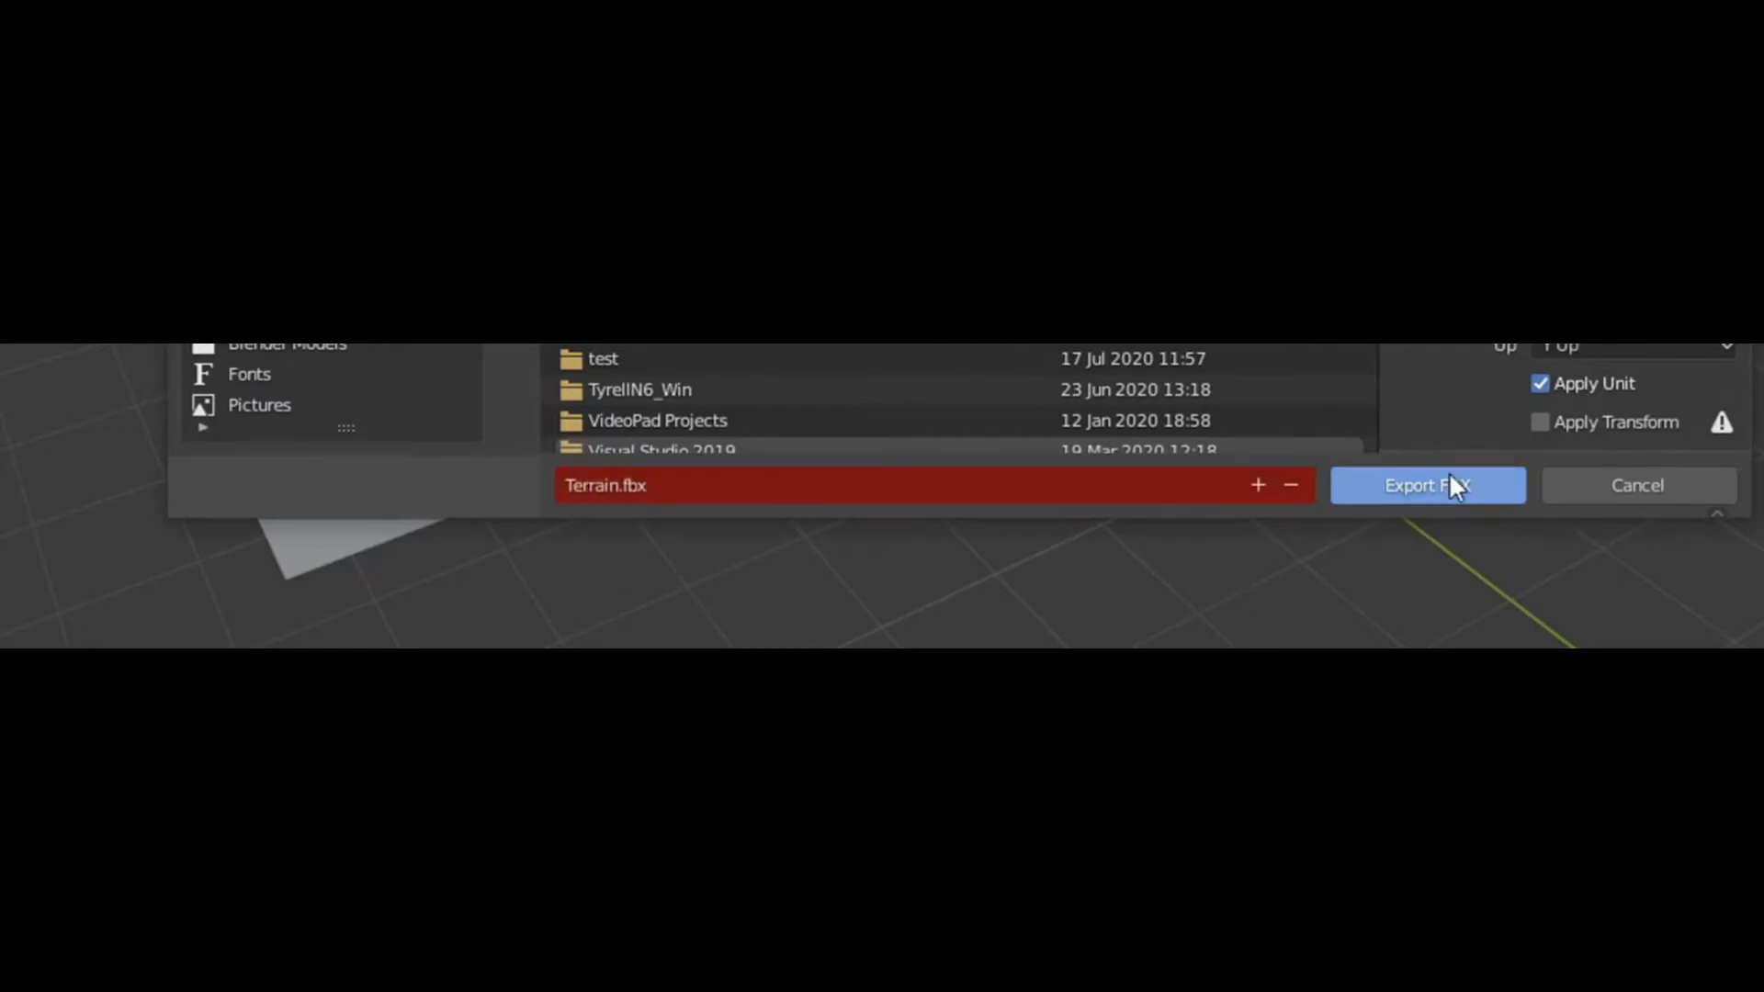
left_click(1448, 483)
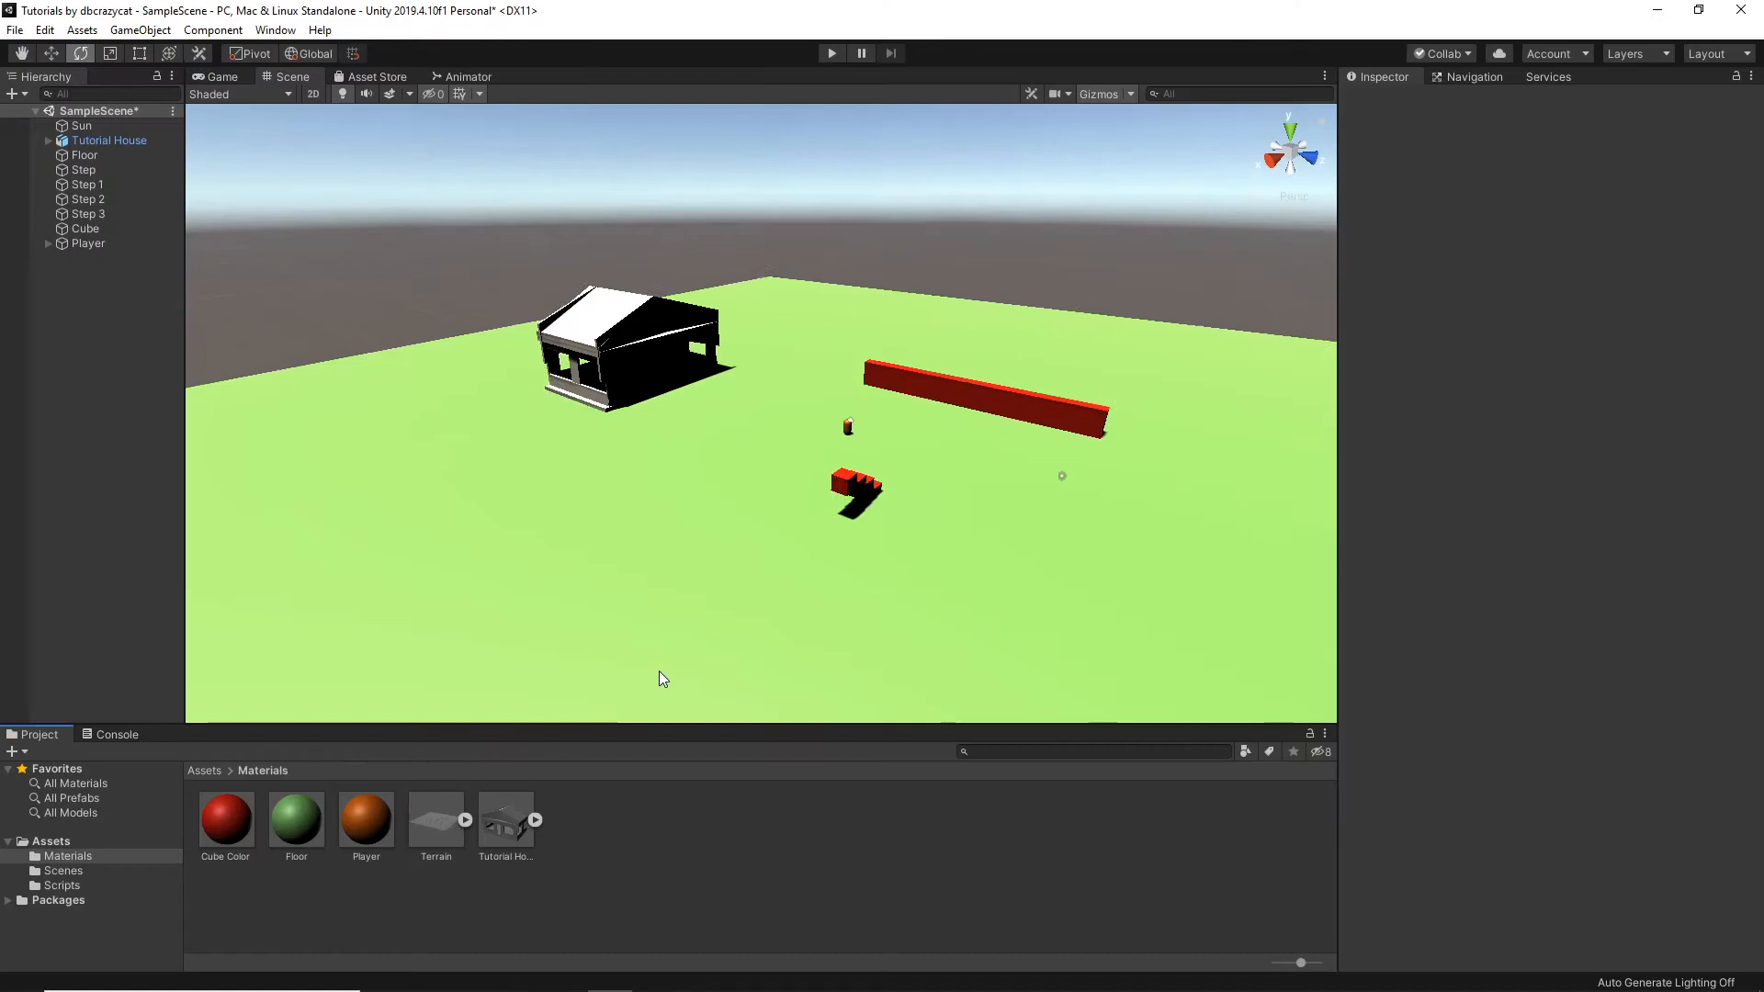
Switch to Unity and delete the Floor object from the scene
left_click_drag(659, 672, 700, 680, "alt")
scroll(622, 653, "down", 8, "alt")
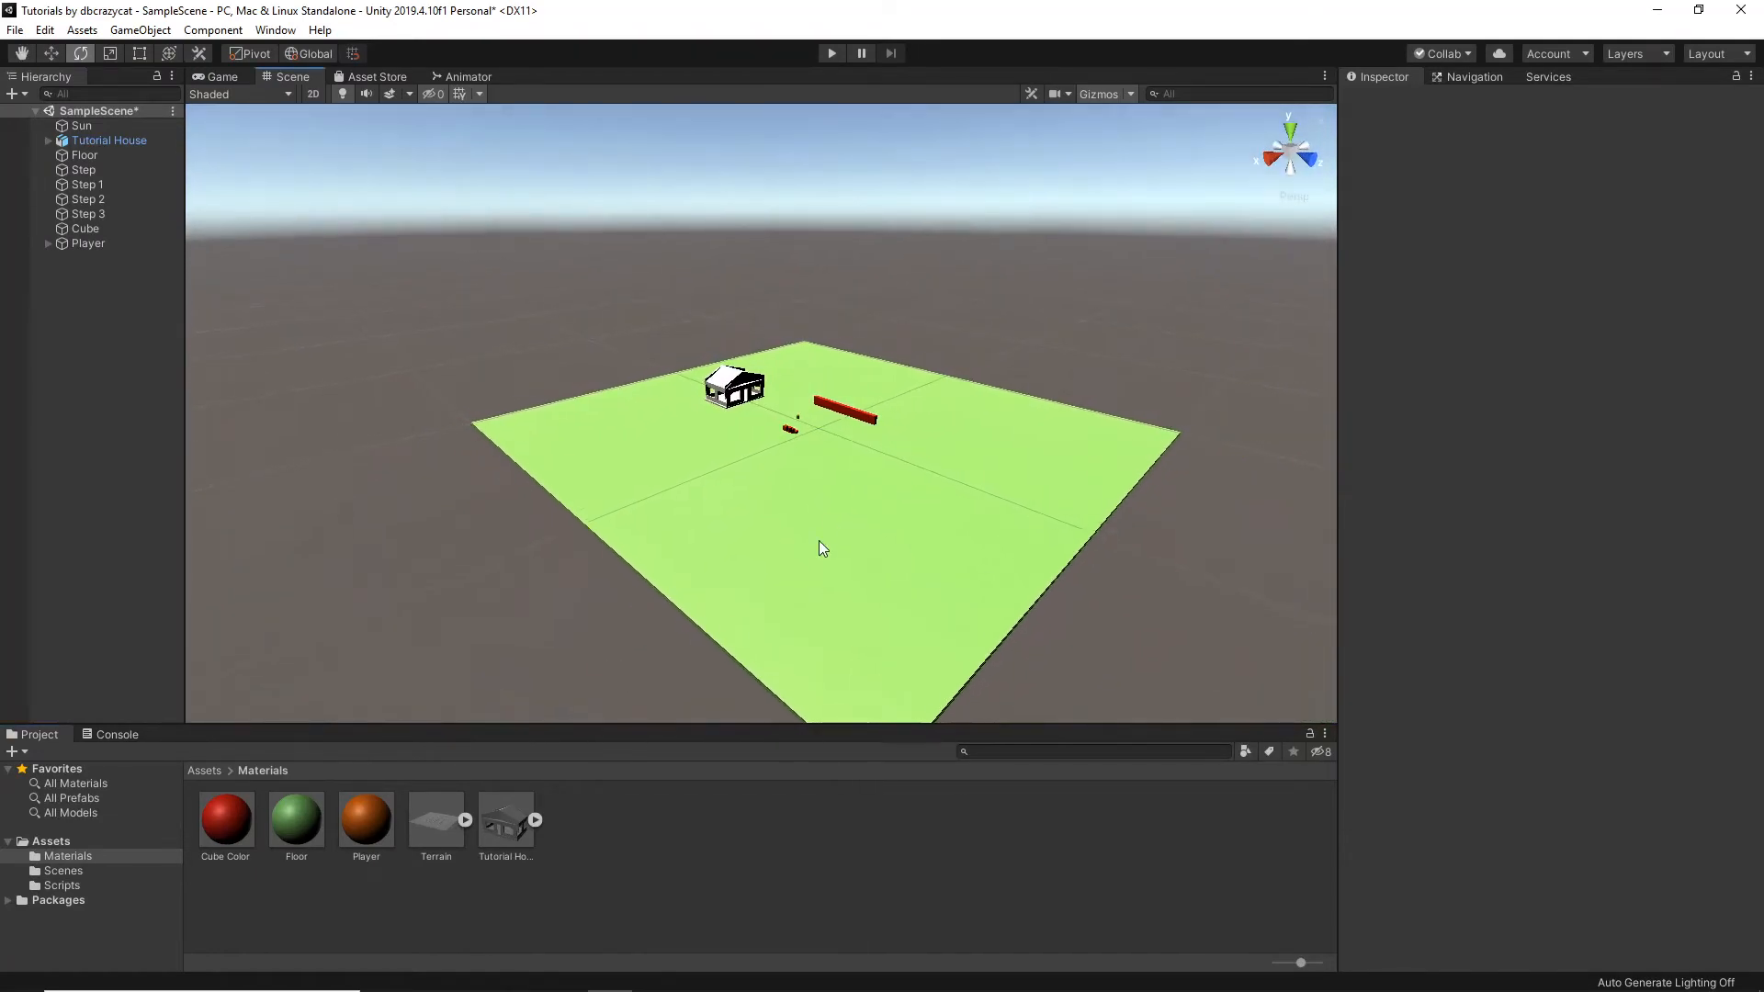
left_click(829, 522)
left_click_drag(828, 521, 834, 527, "alt")
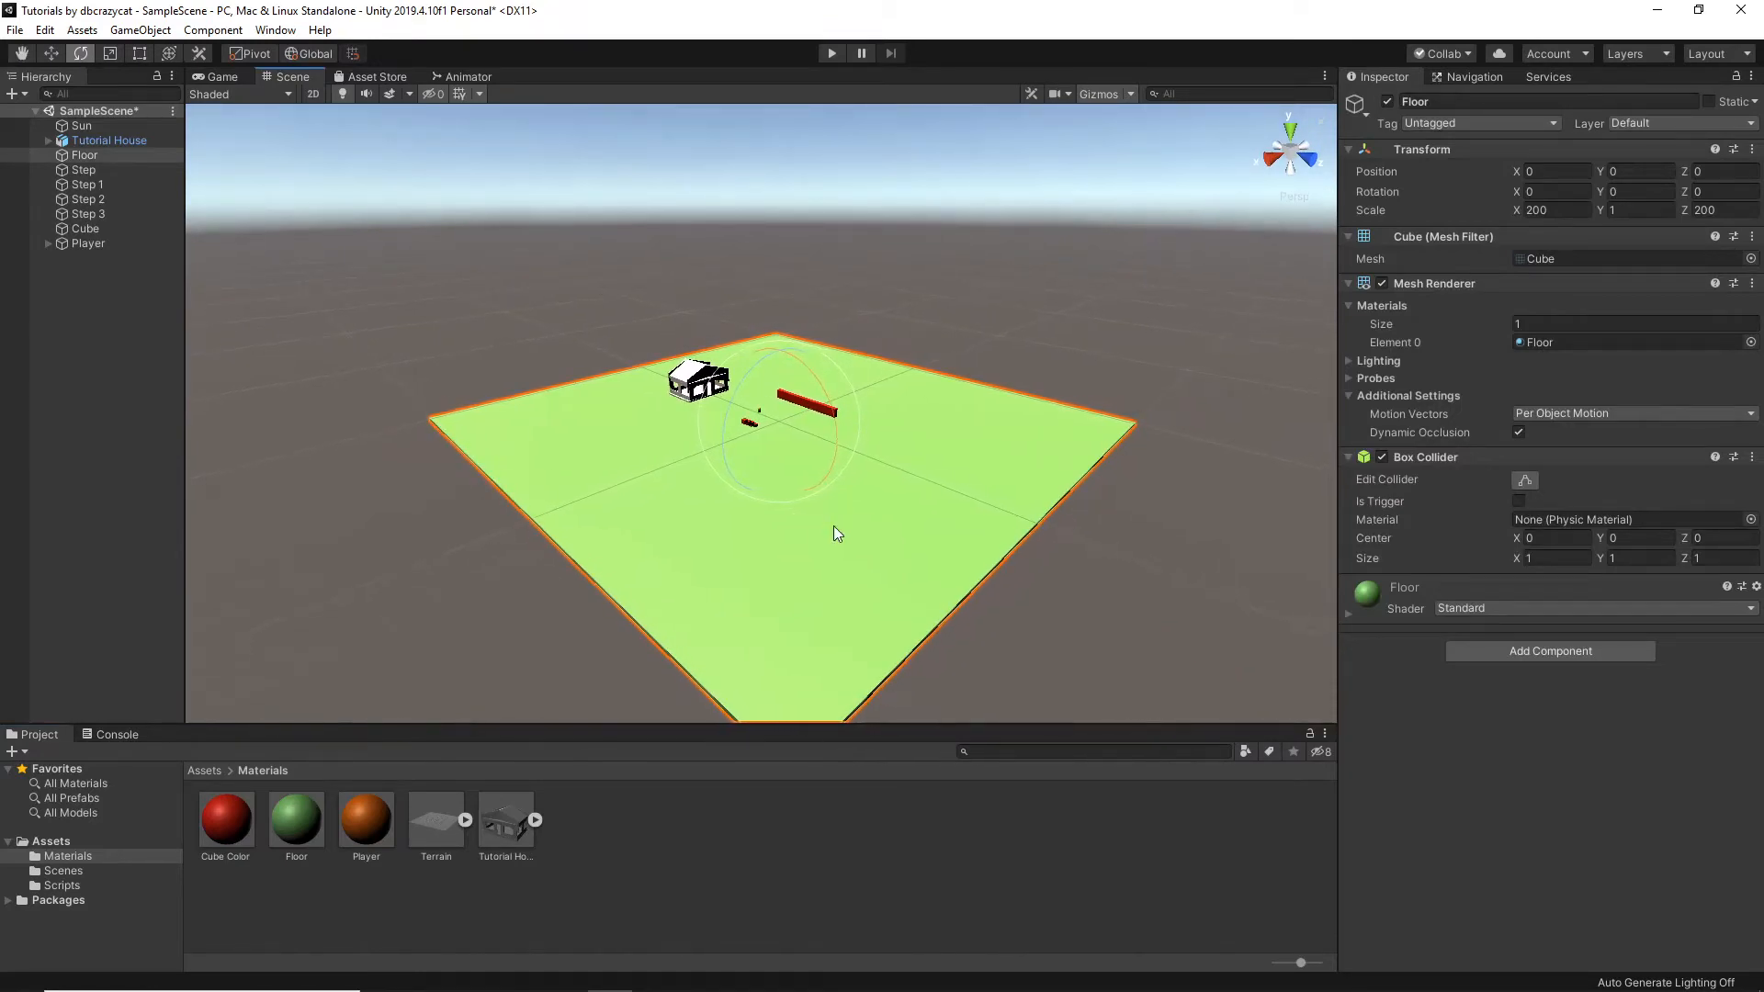
key("Delete")
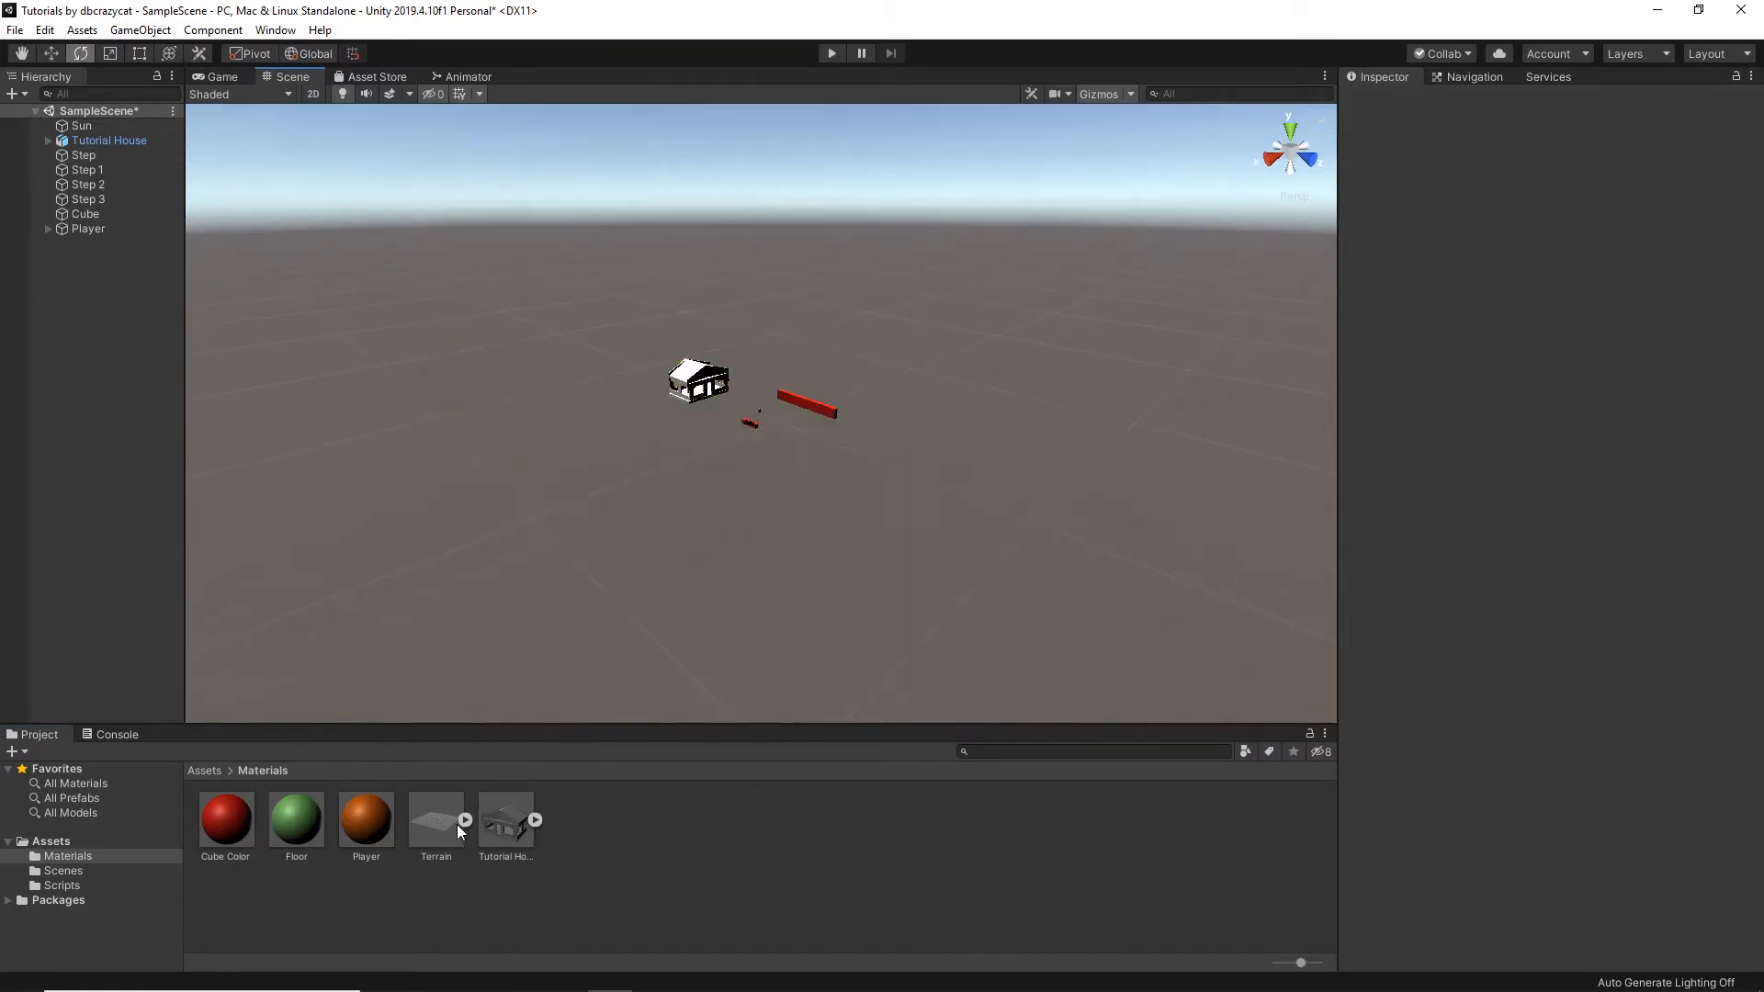
Place the Terrain model in the scene and disable its Camera and Light child objects
left_click(422, 828)
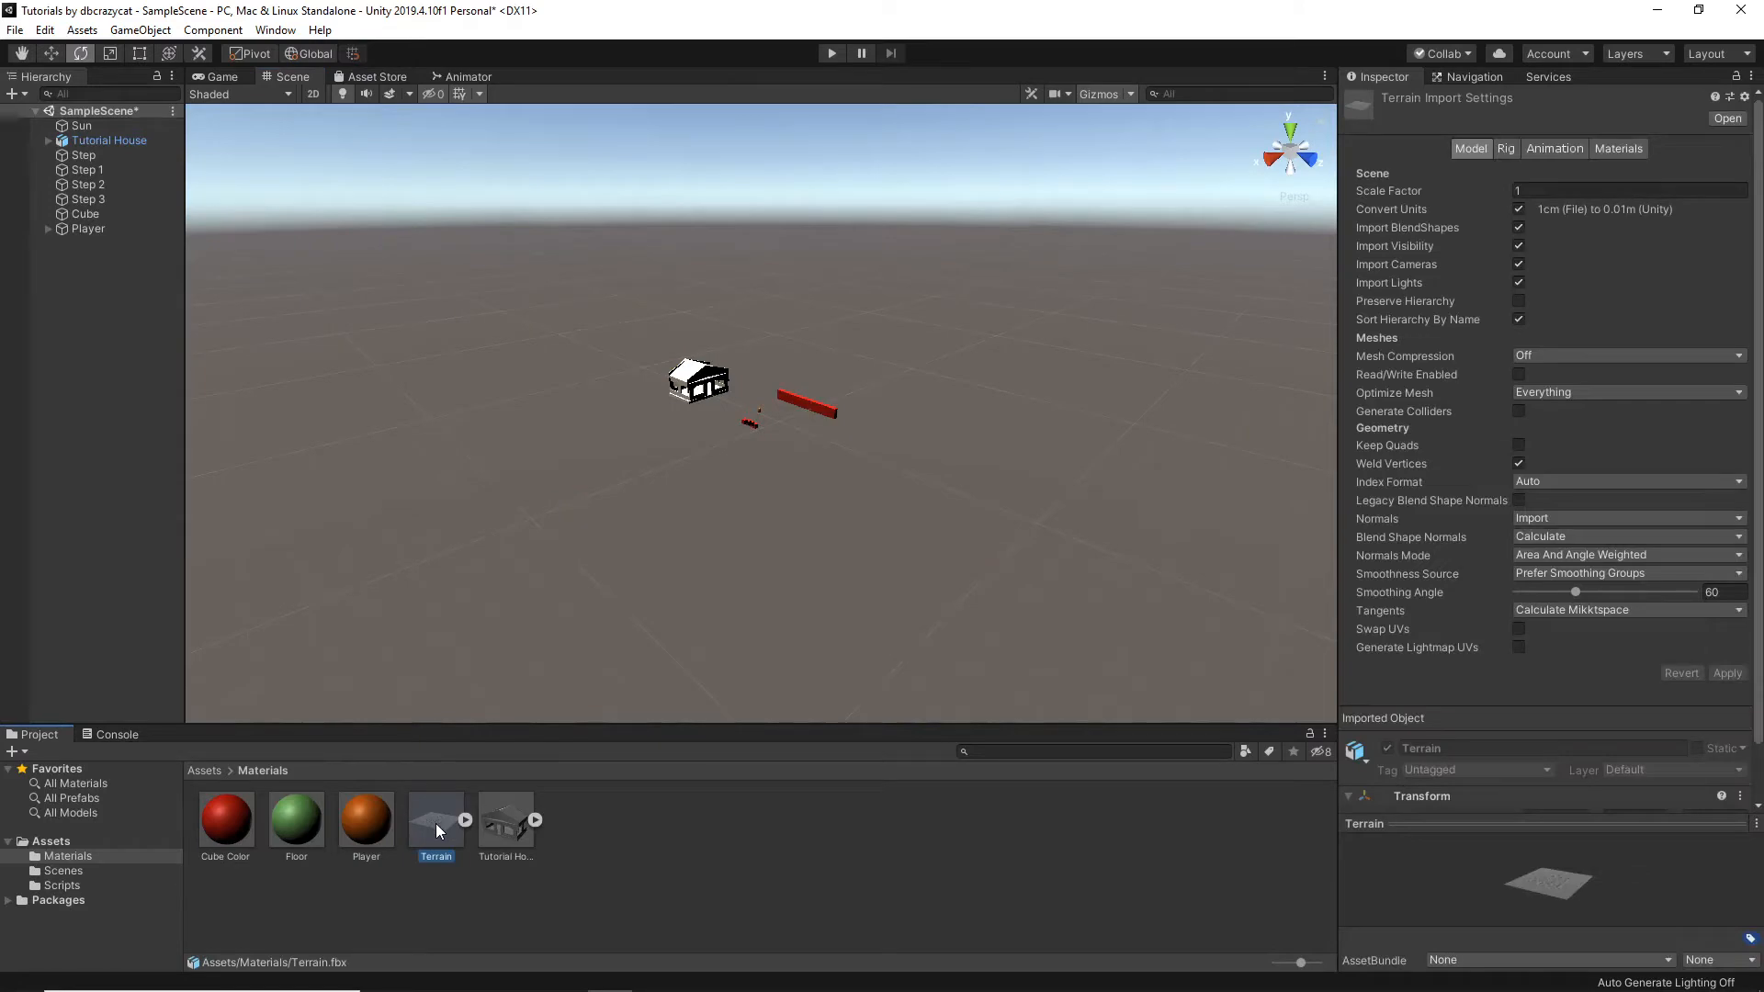
left_click_drag(436, 823, 591, 477)
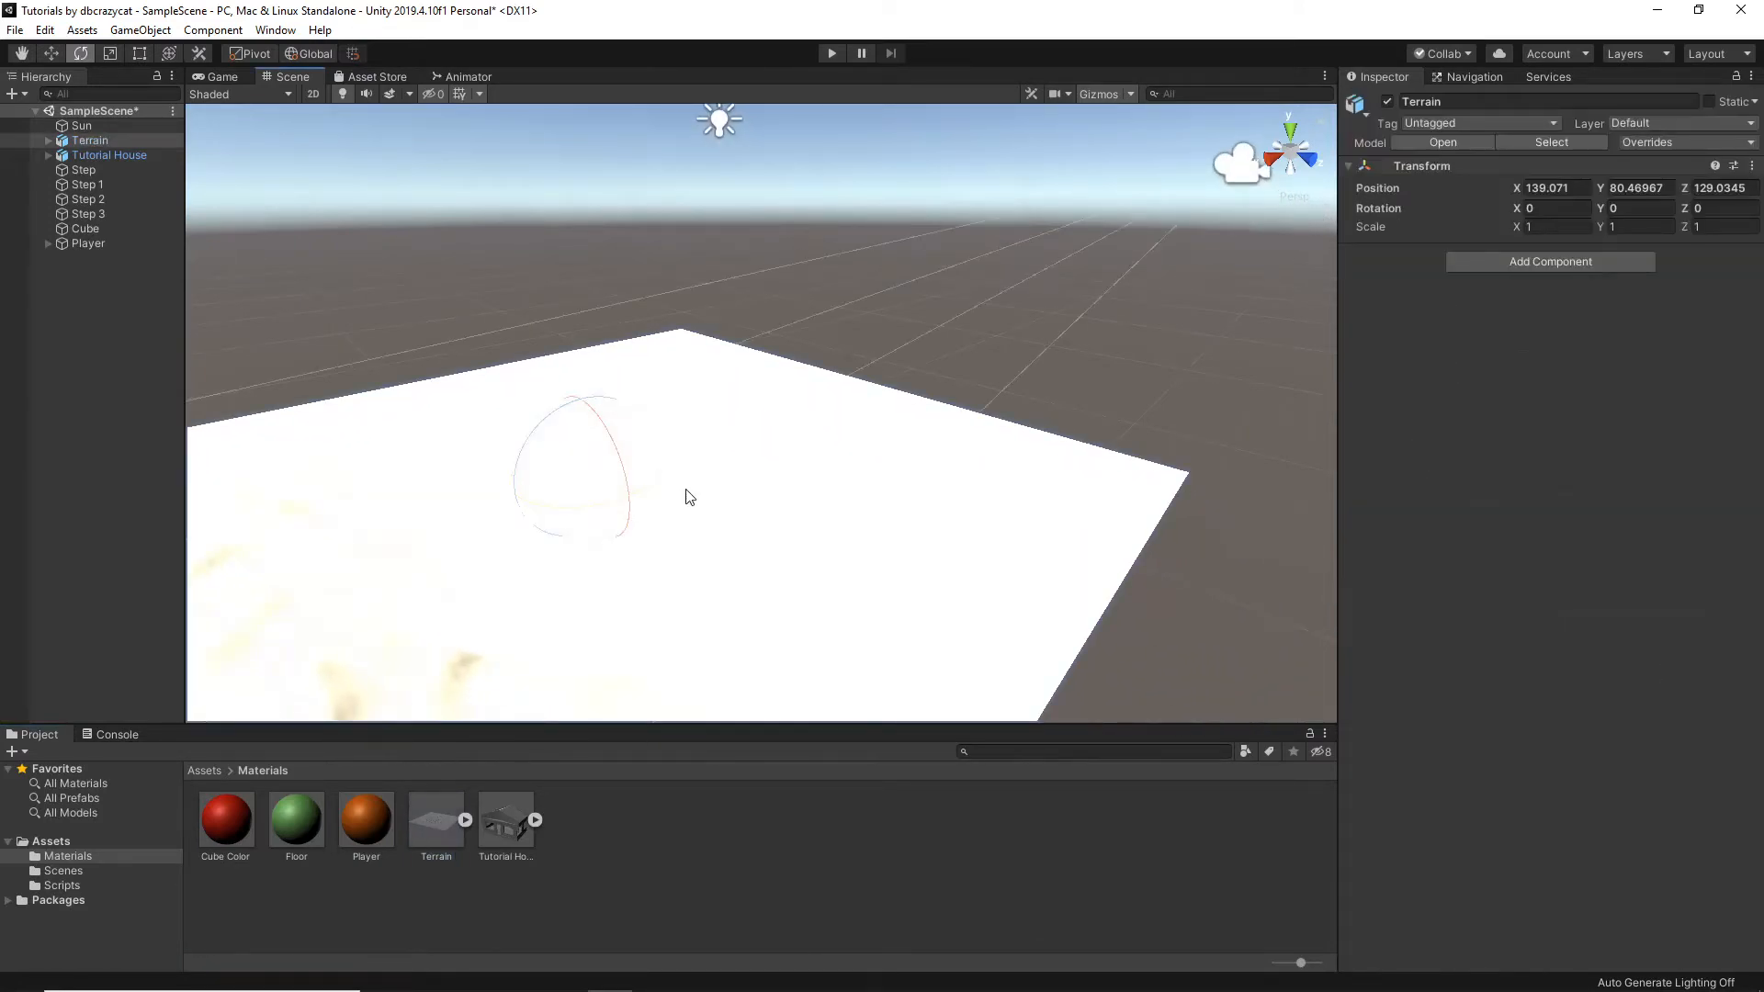
right_click_drag(686, 492, 541, 501)
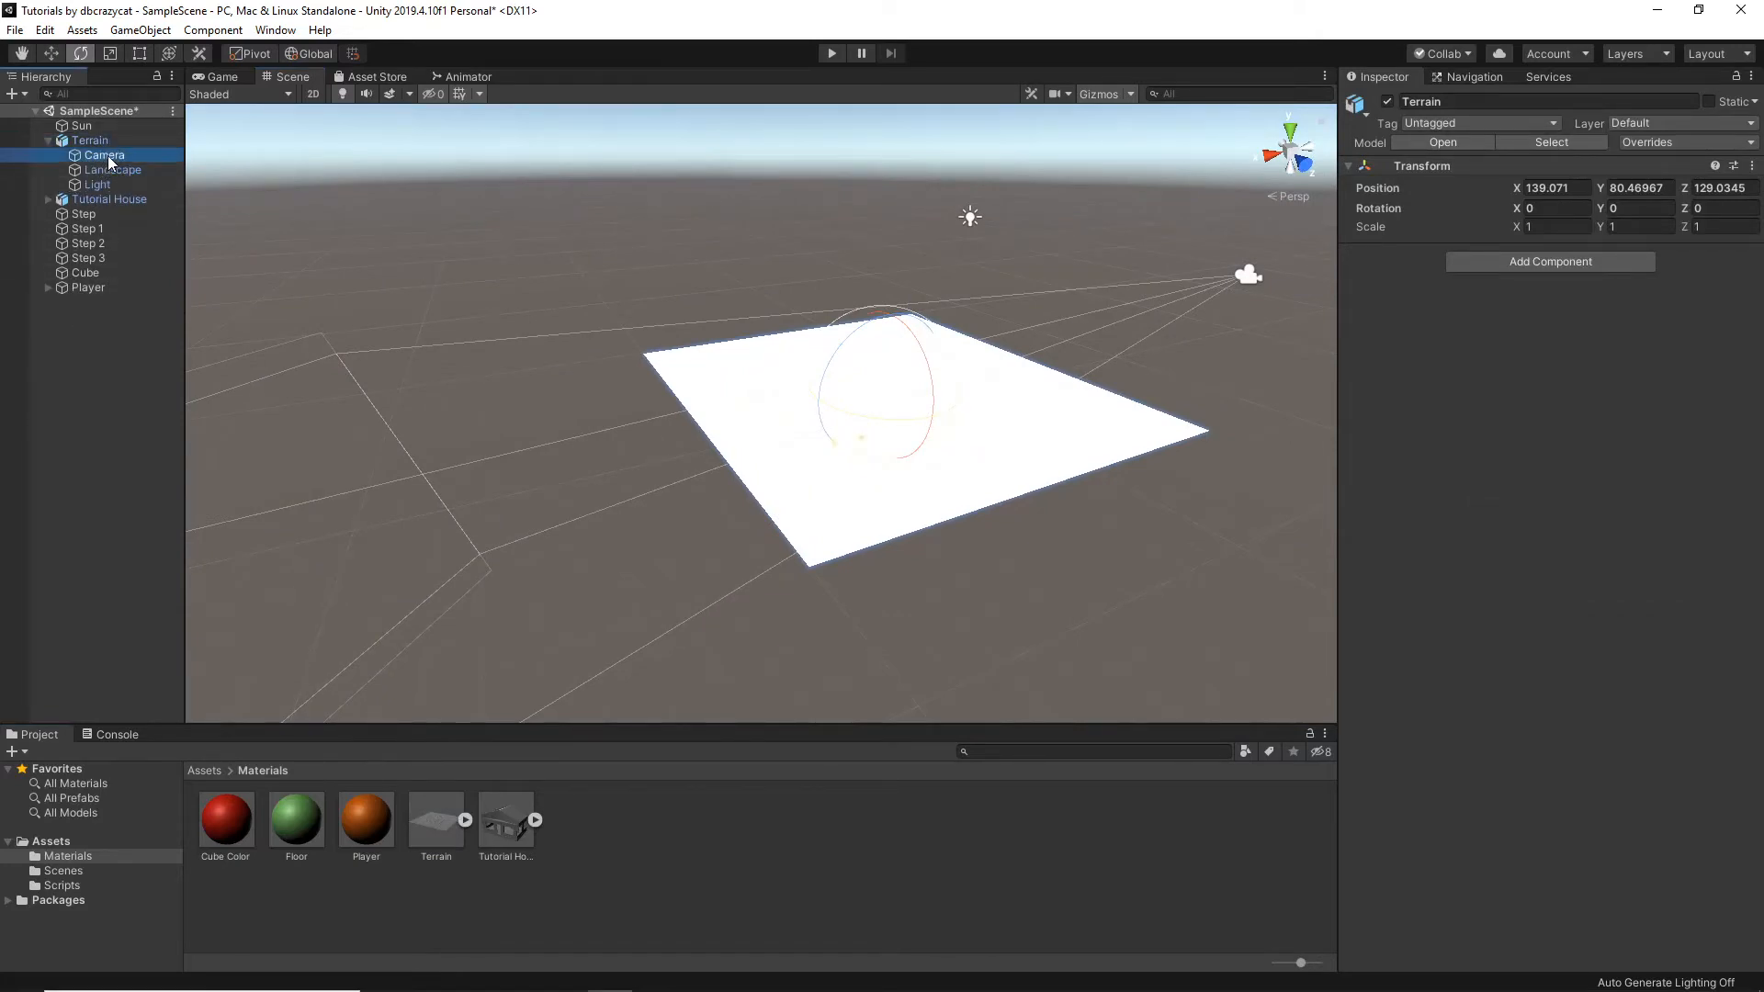
left_click(1387, 103)
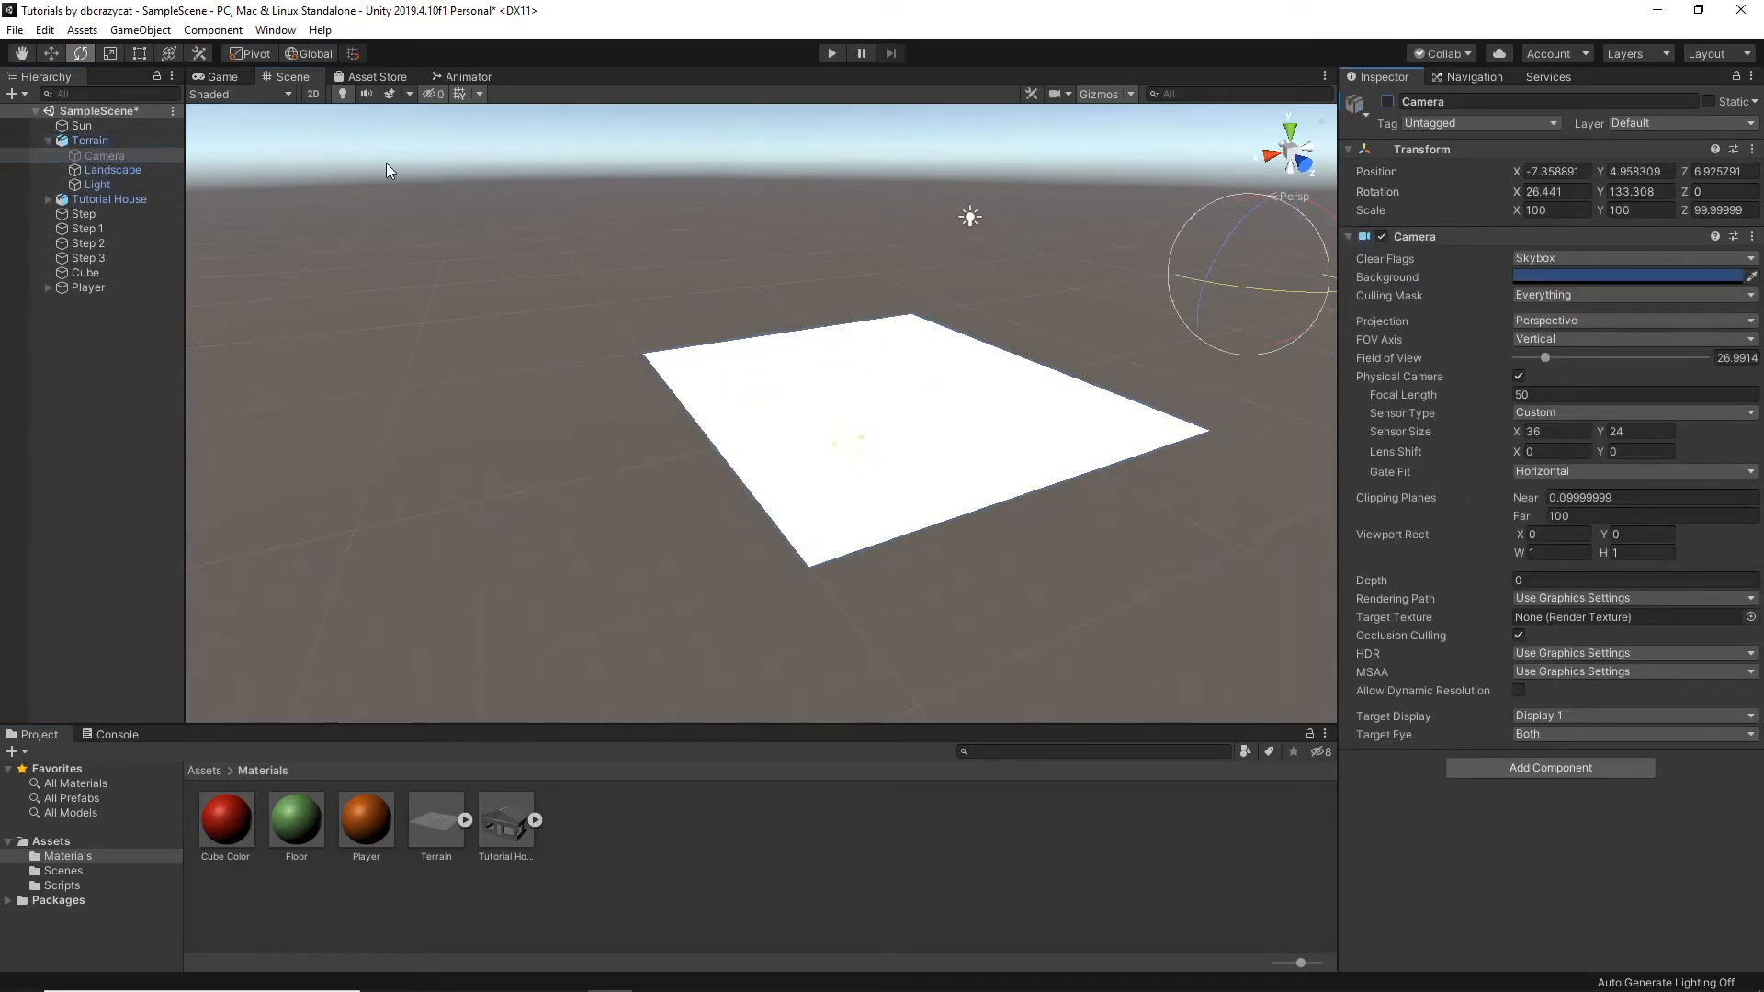
left_click(108, 186)
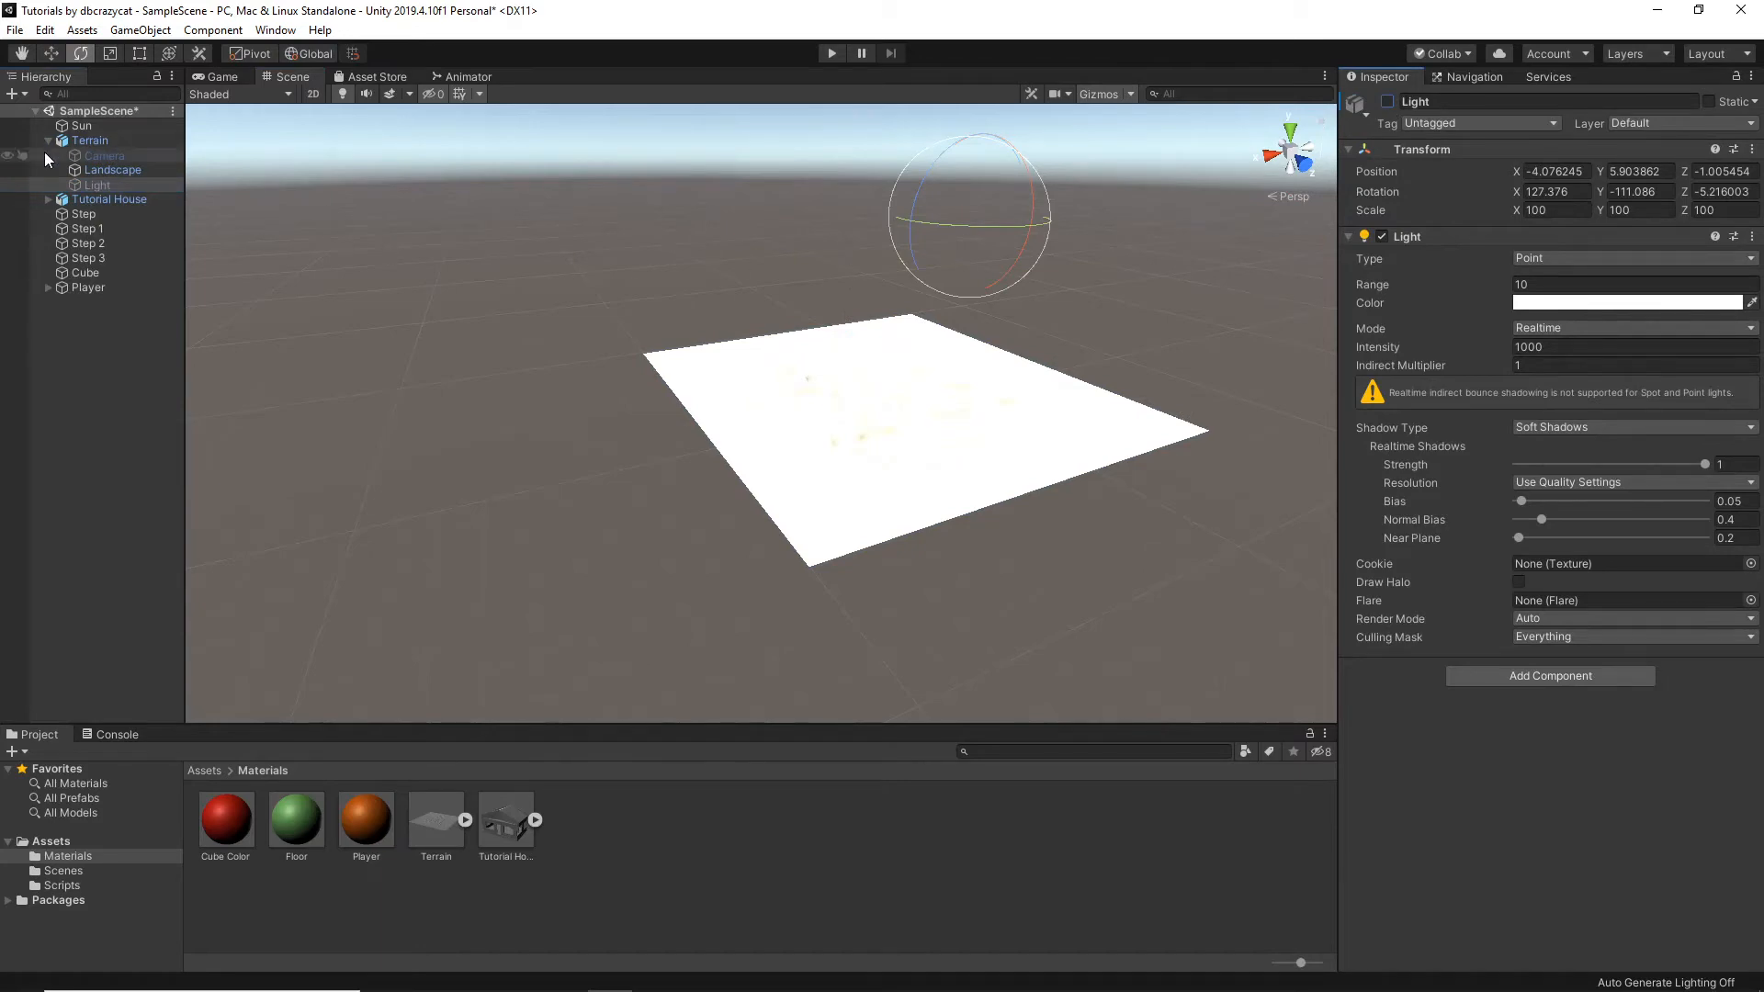
Reset the Terrain object's transform to move it to the scene origin
scroll(433, 285, "up", 5)
left_click(675, 479)
right_click_drag(675, 480, 675, 479)
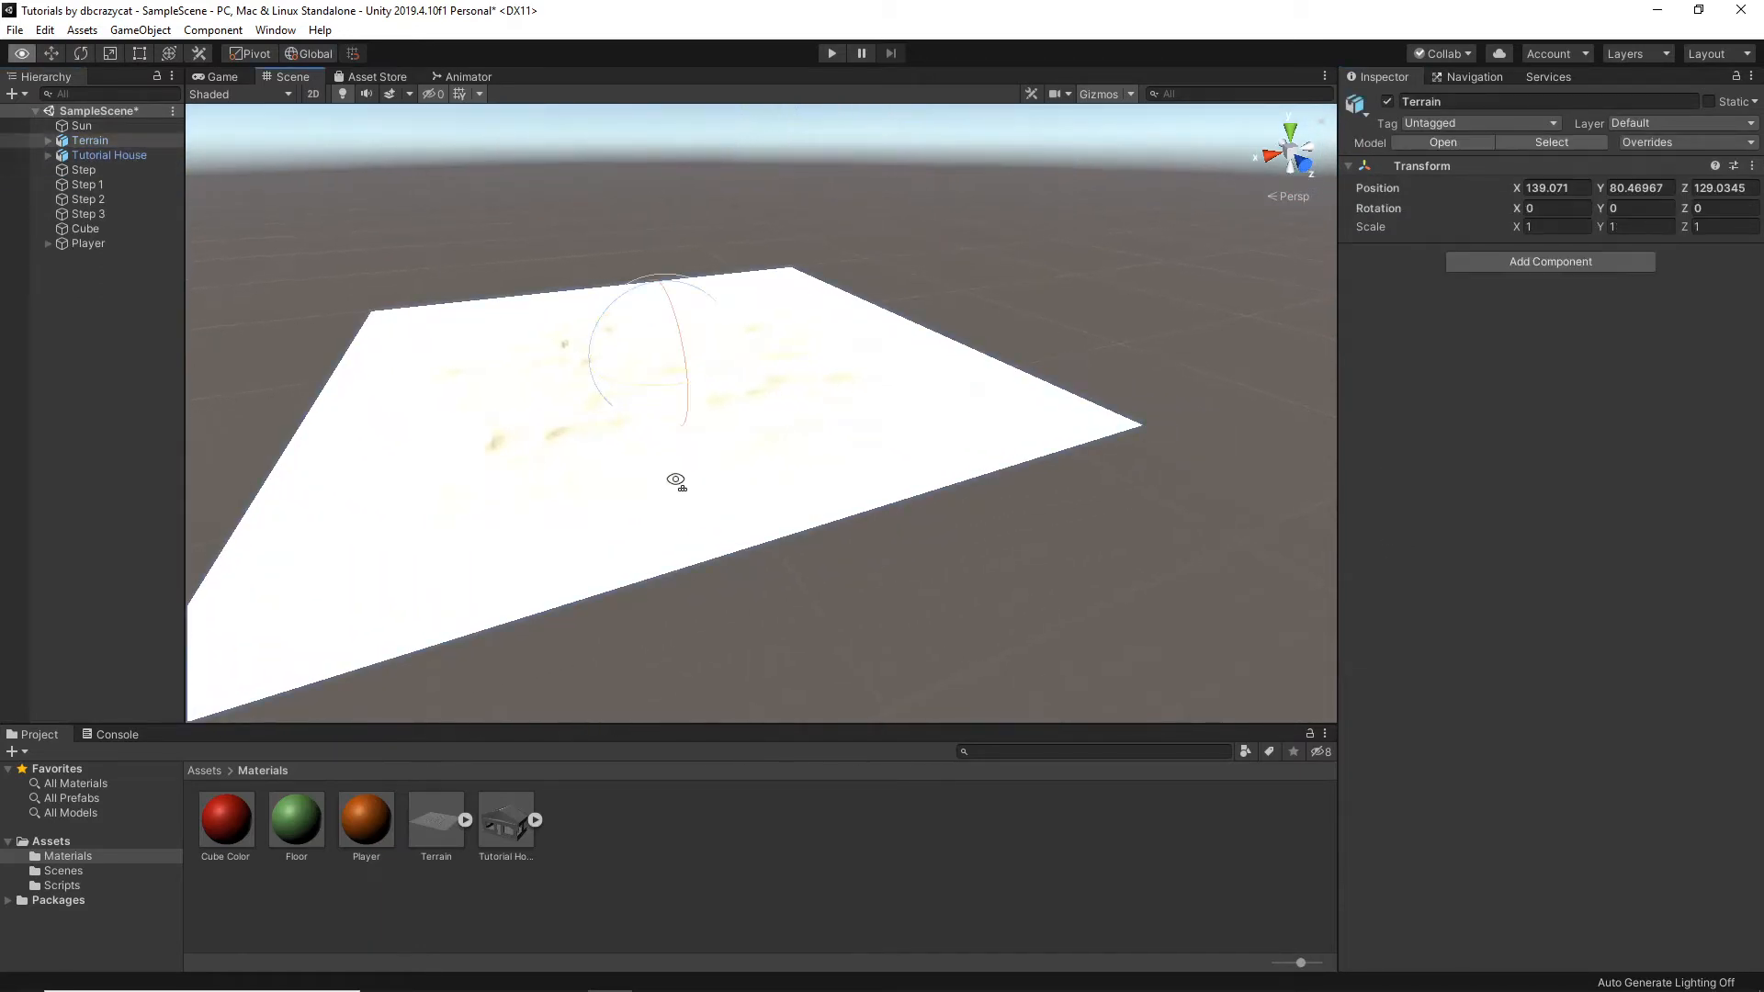
right_click_drag(779, 442, 668, 462)
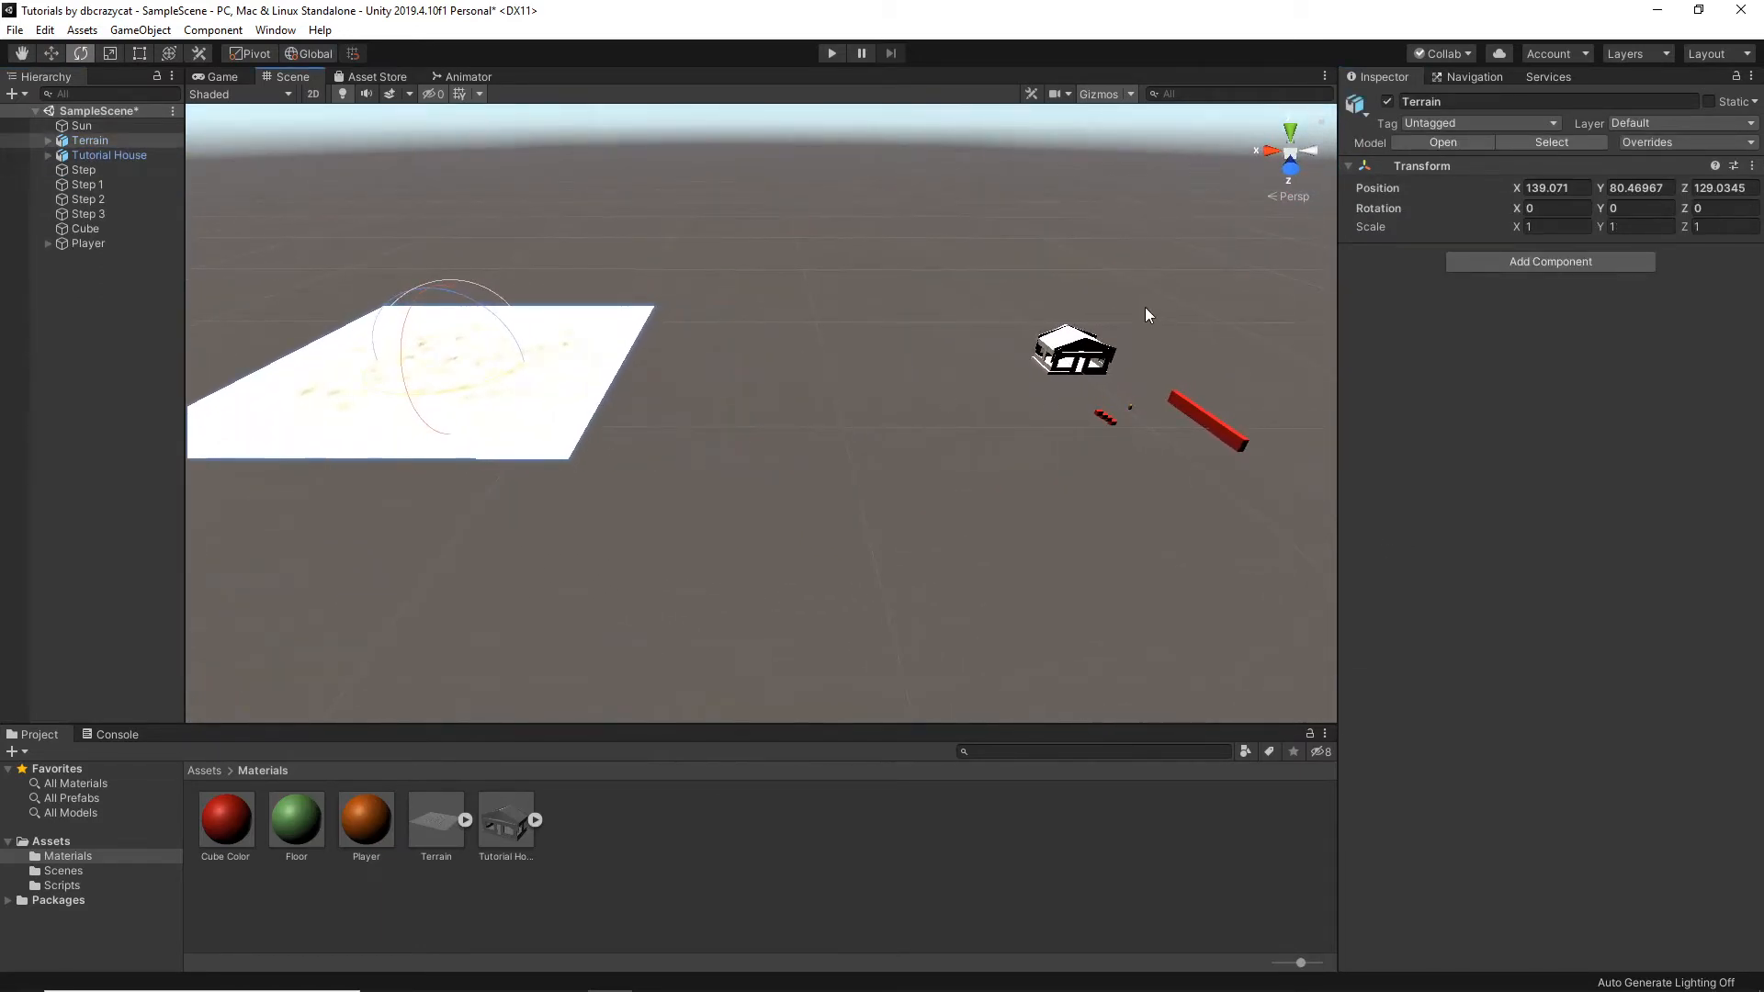
right_click(1679, 174)
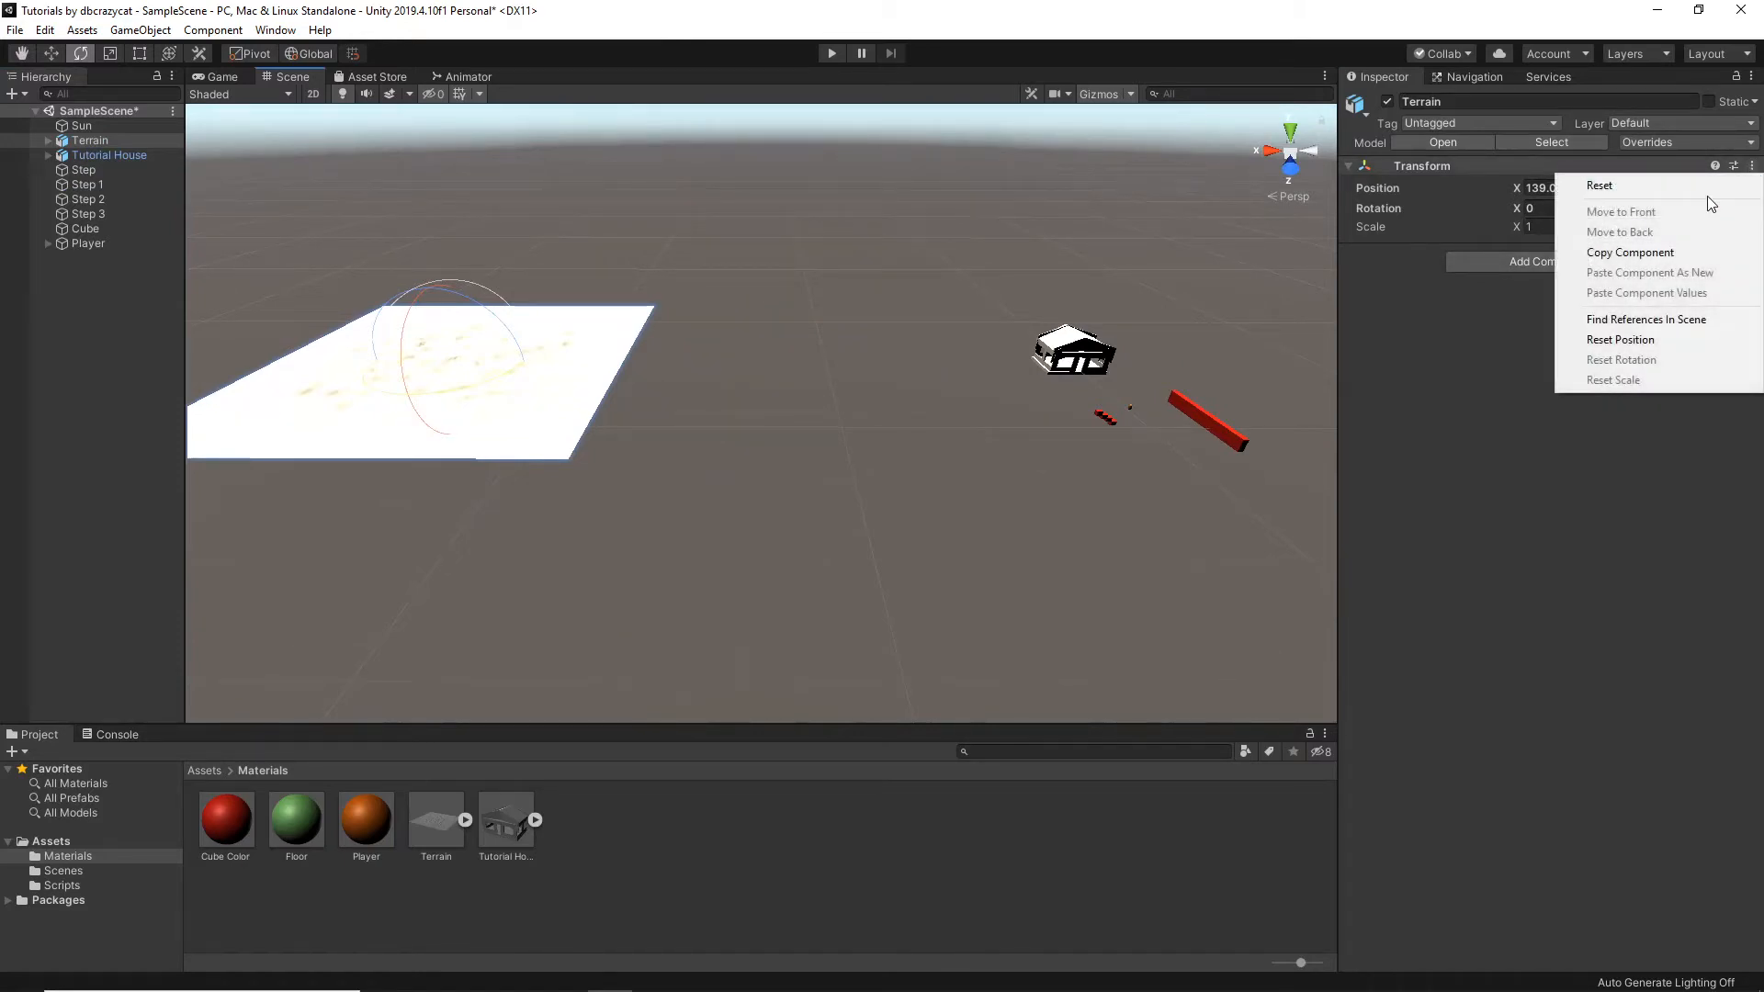
left_click(1709, 193)
Set the Terrain object's X and Z scale to 15
right_click_drag(957, 430, 1089, 410)
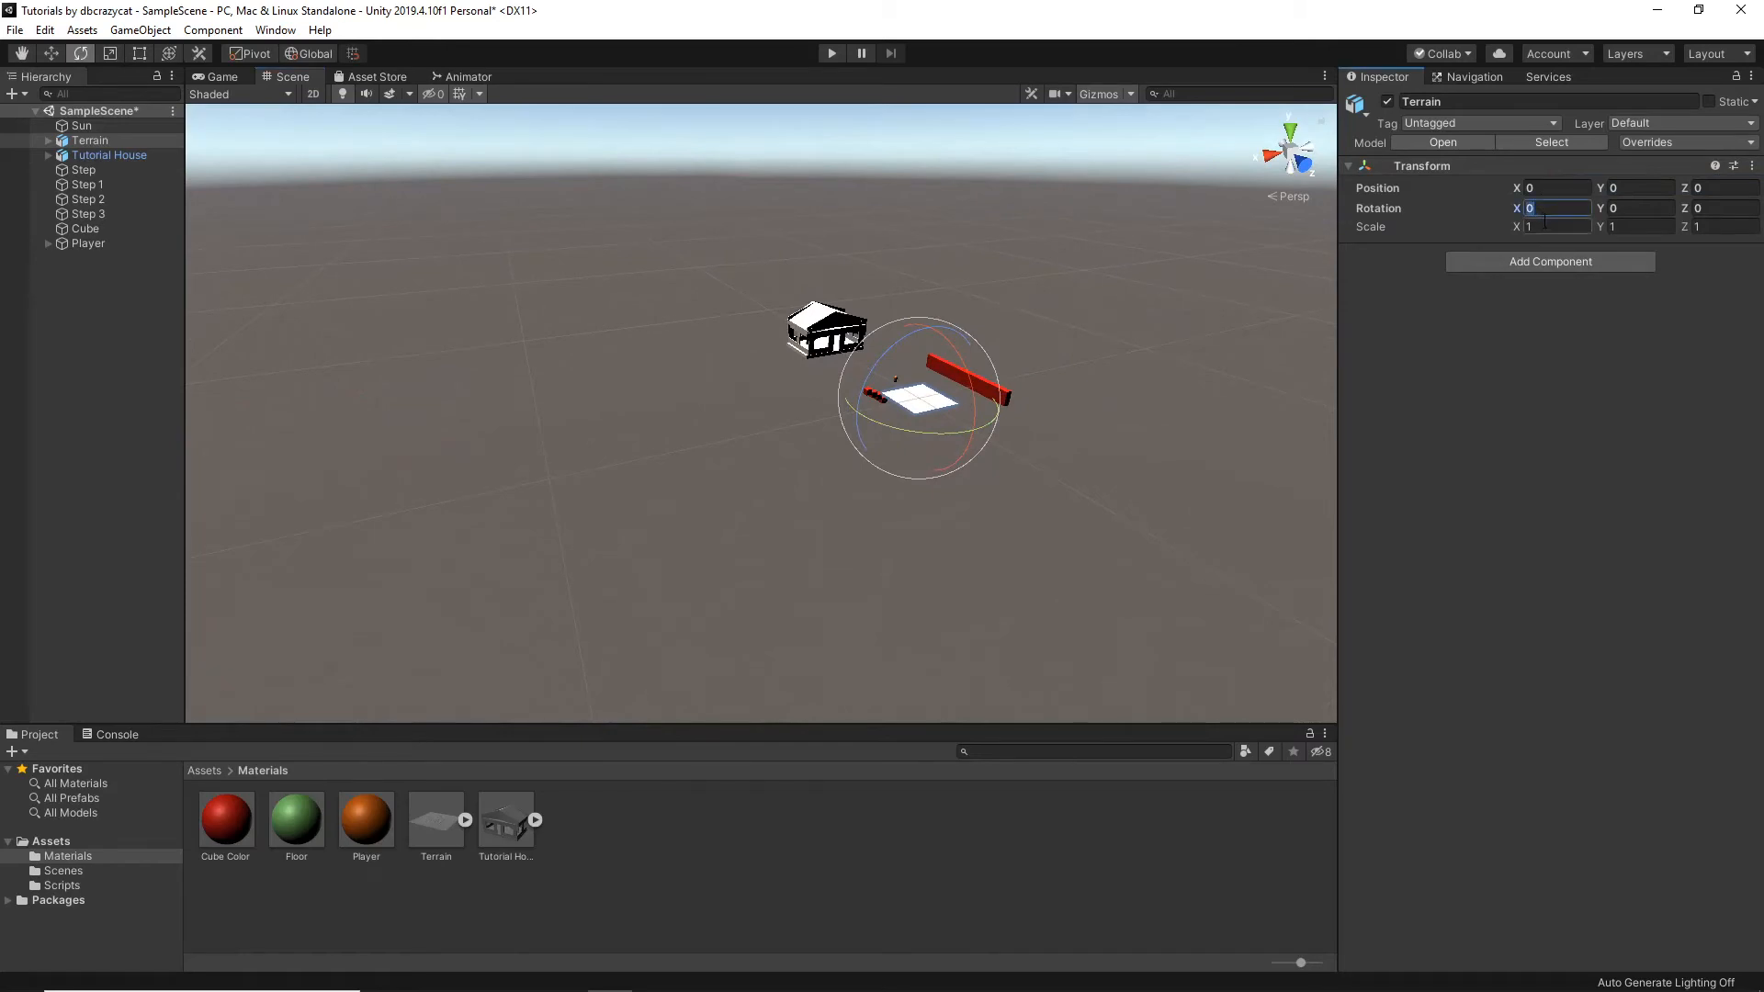
type("15")
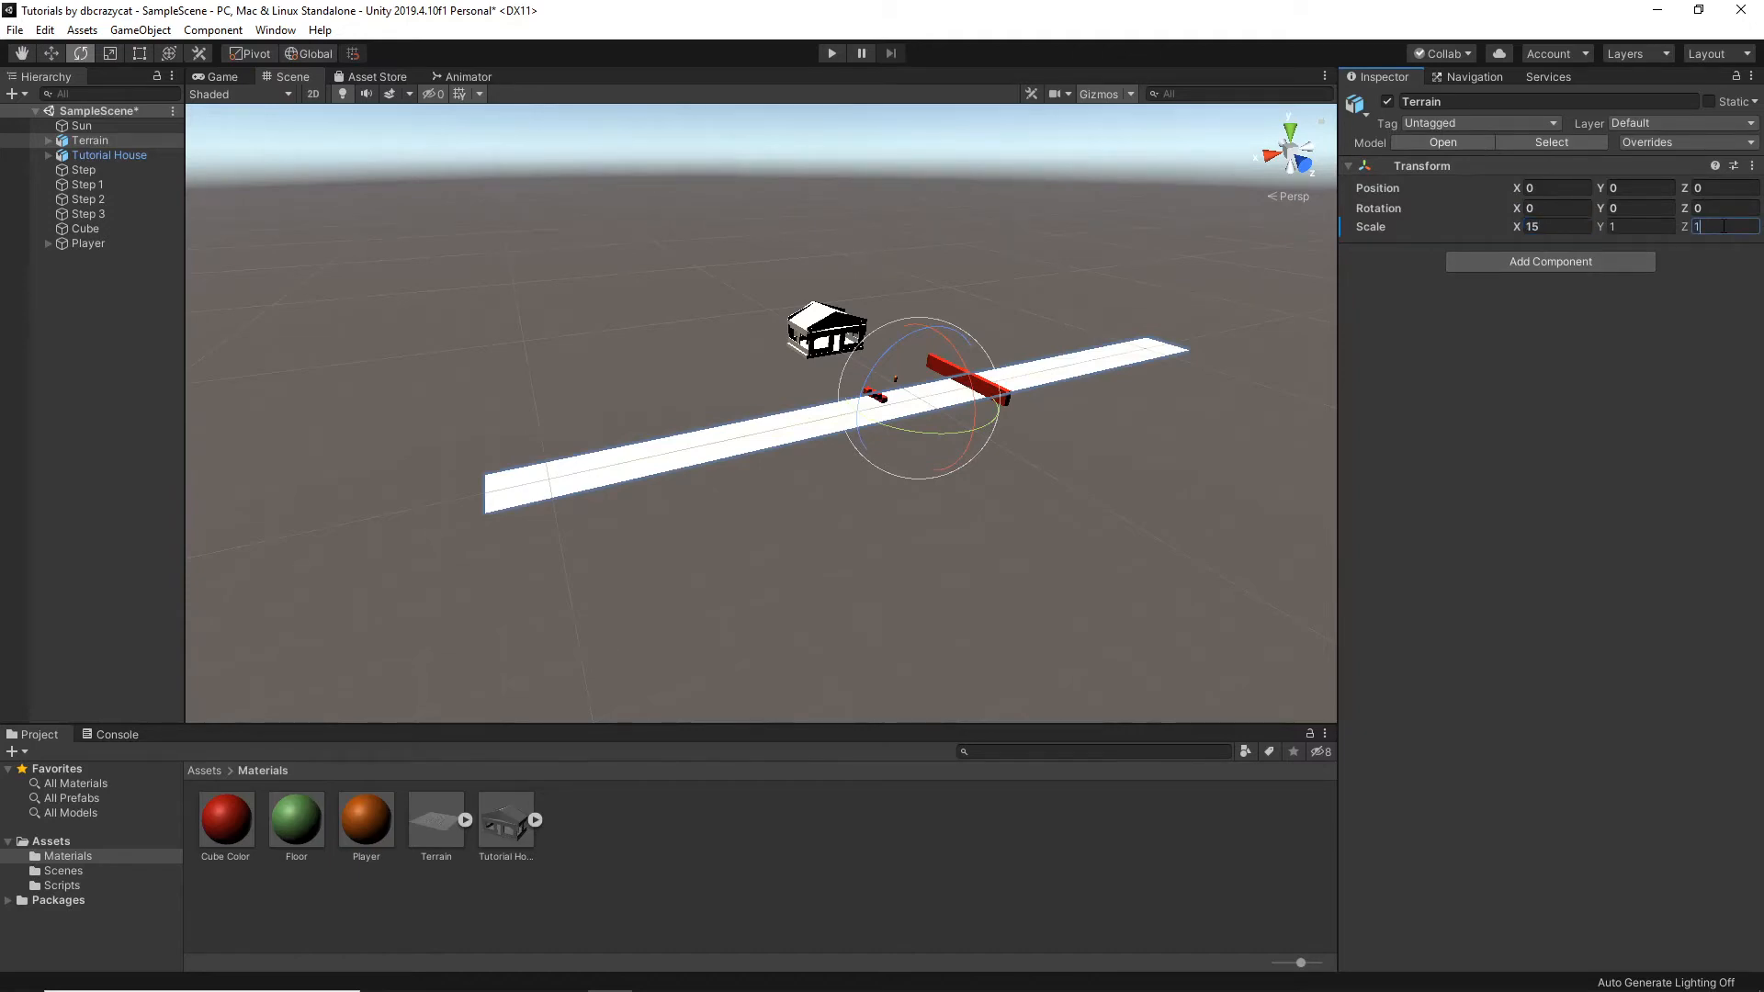
type("15")
Apply the green Floor material to the terrain's surface
right_click_drag(1116, 439, 1257, 422)
left_click(1173, 366)
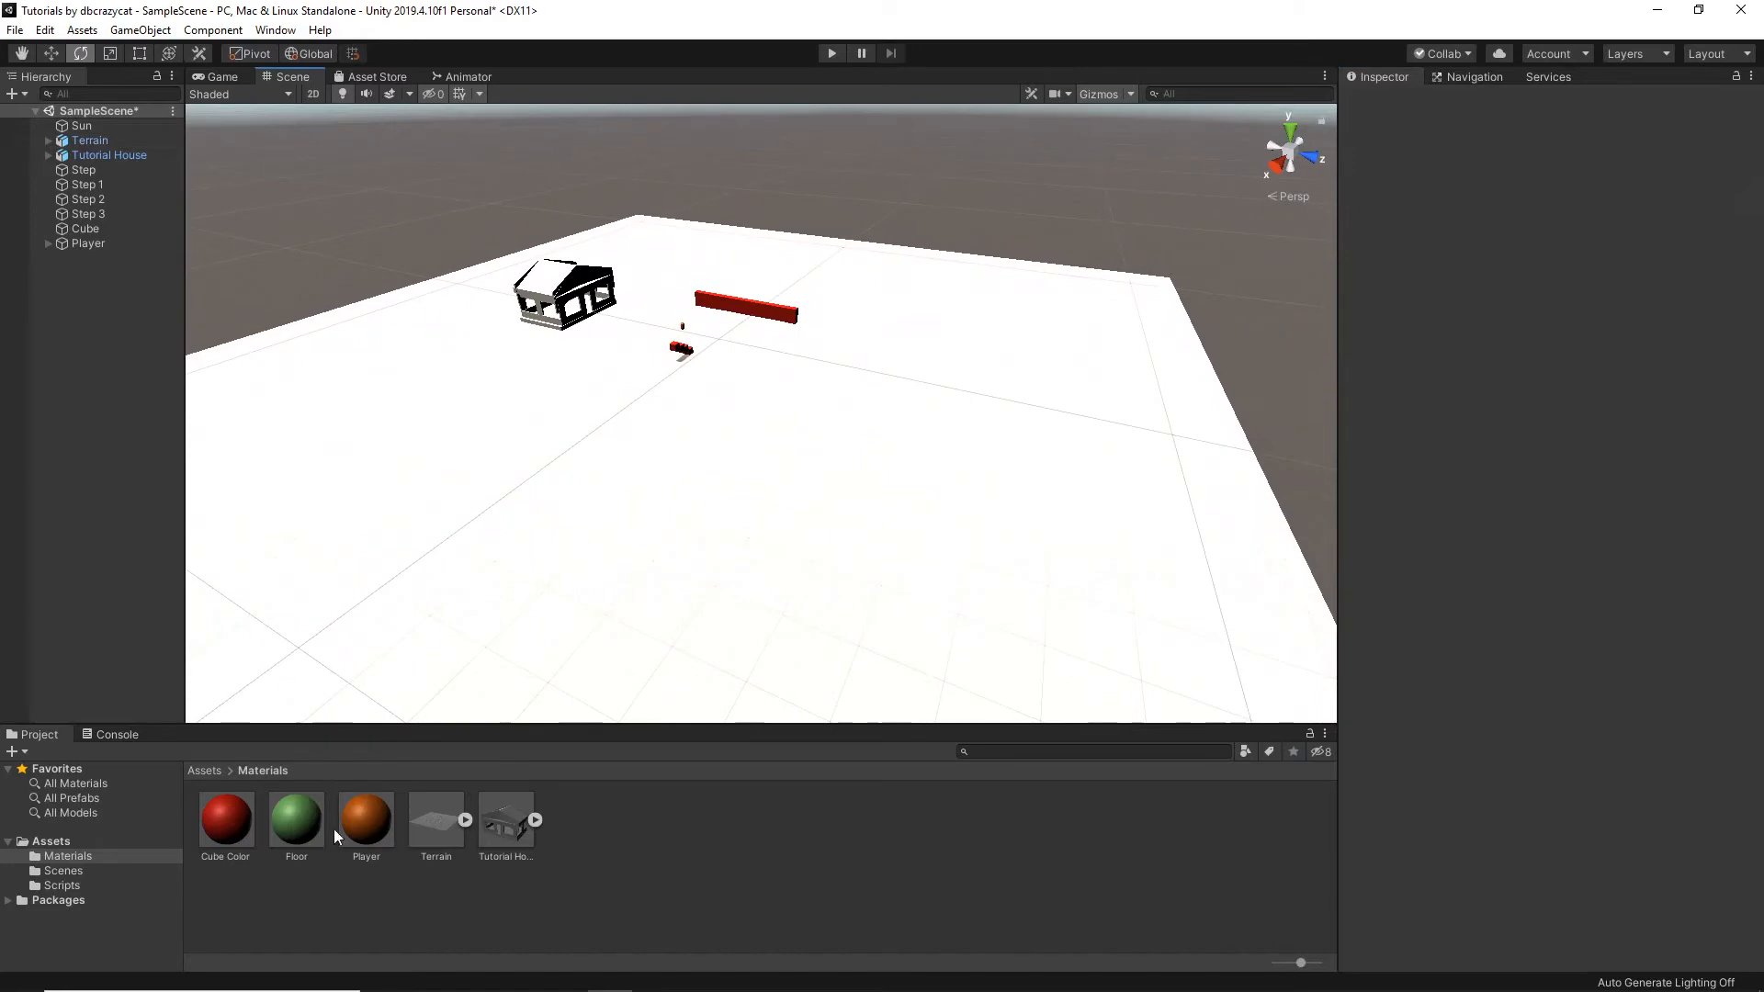
left_click_drag(512, 699, 622, 602)
Set the Terrain object's Y scale to 15 to make its hills more pronounced
right_click_drag(621, 602, 934, 562)
key("s")
left_click(934, 561)
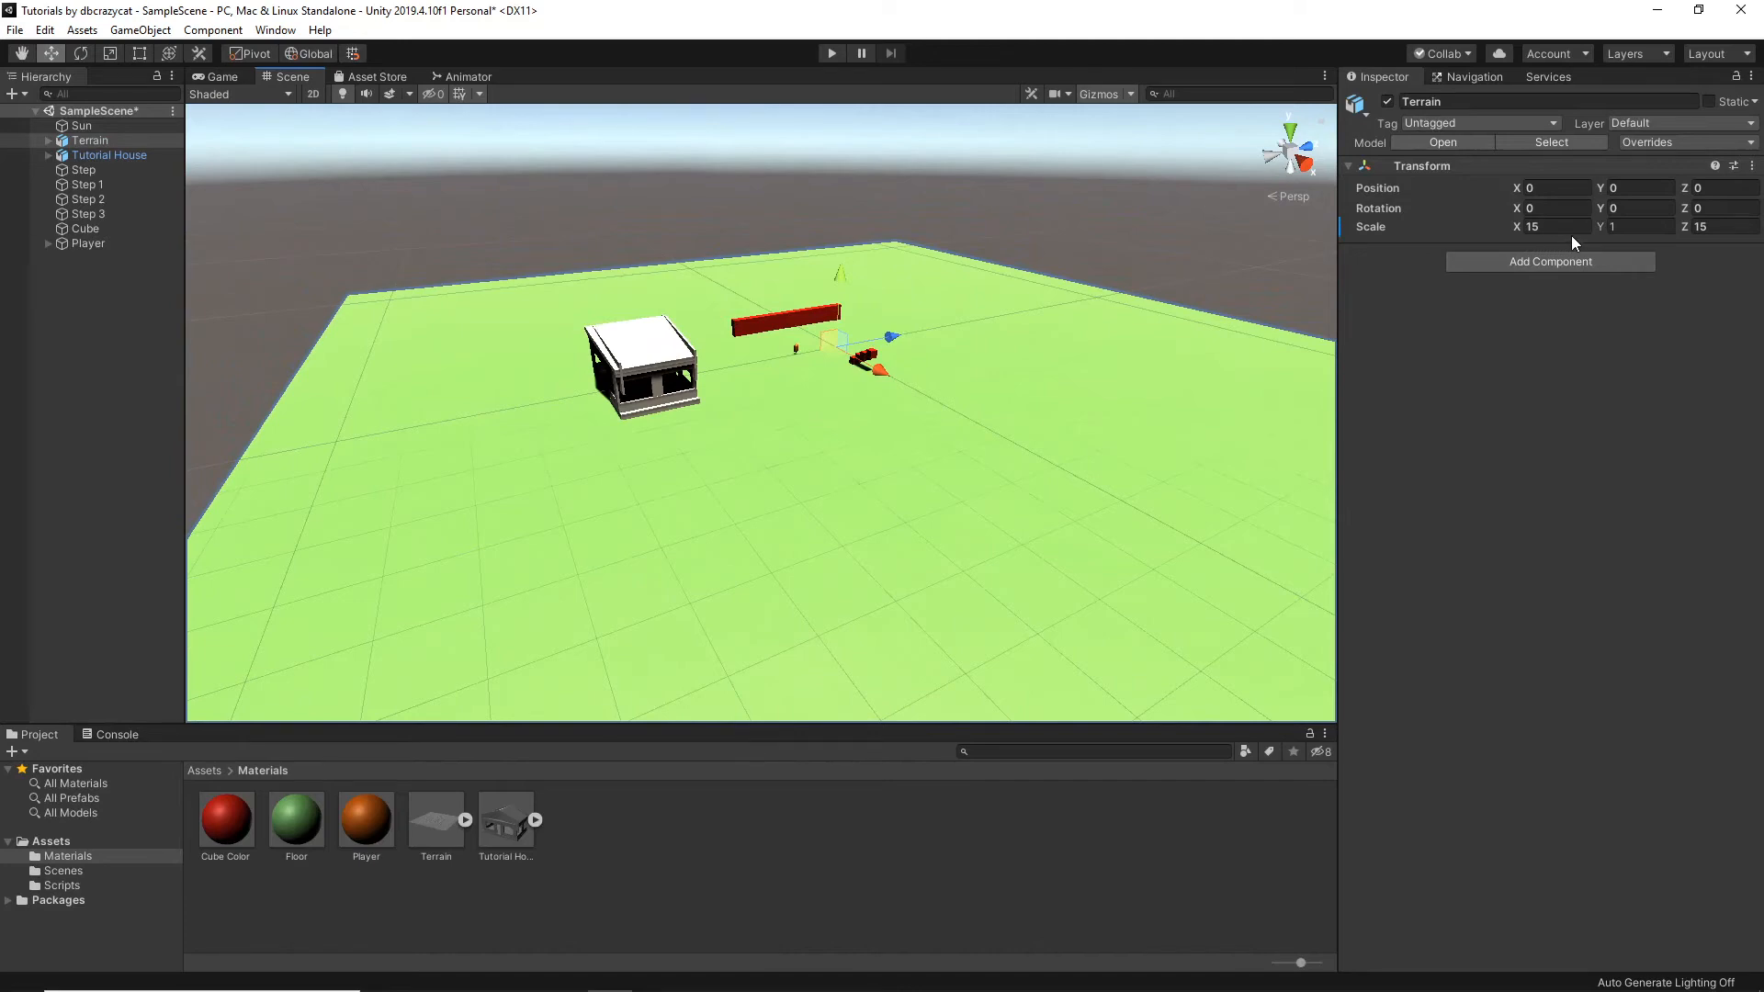
left_click(1629, 228)
right_click_drag(1035, 374, 1077, 380)
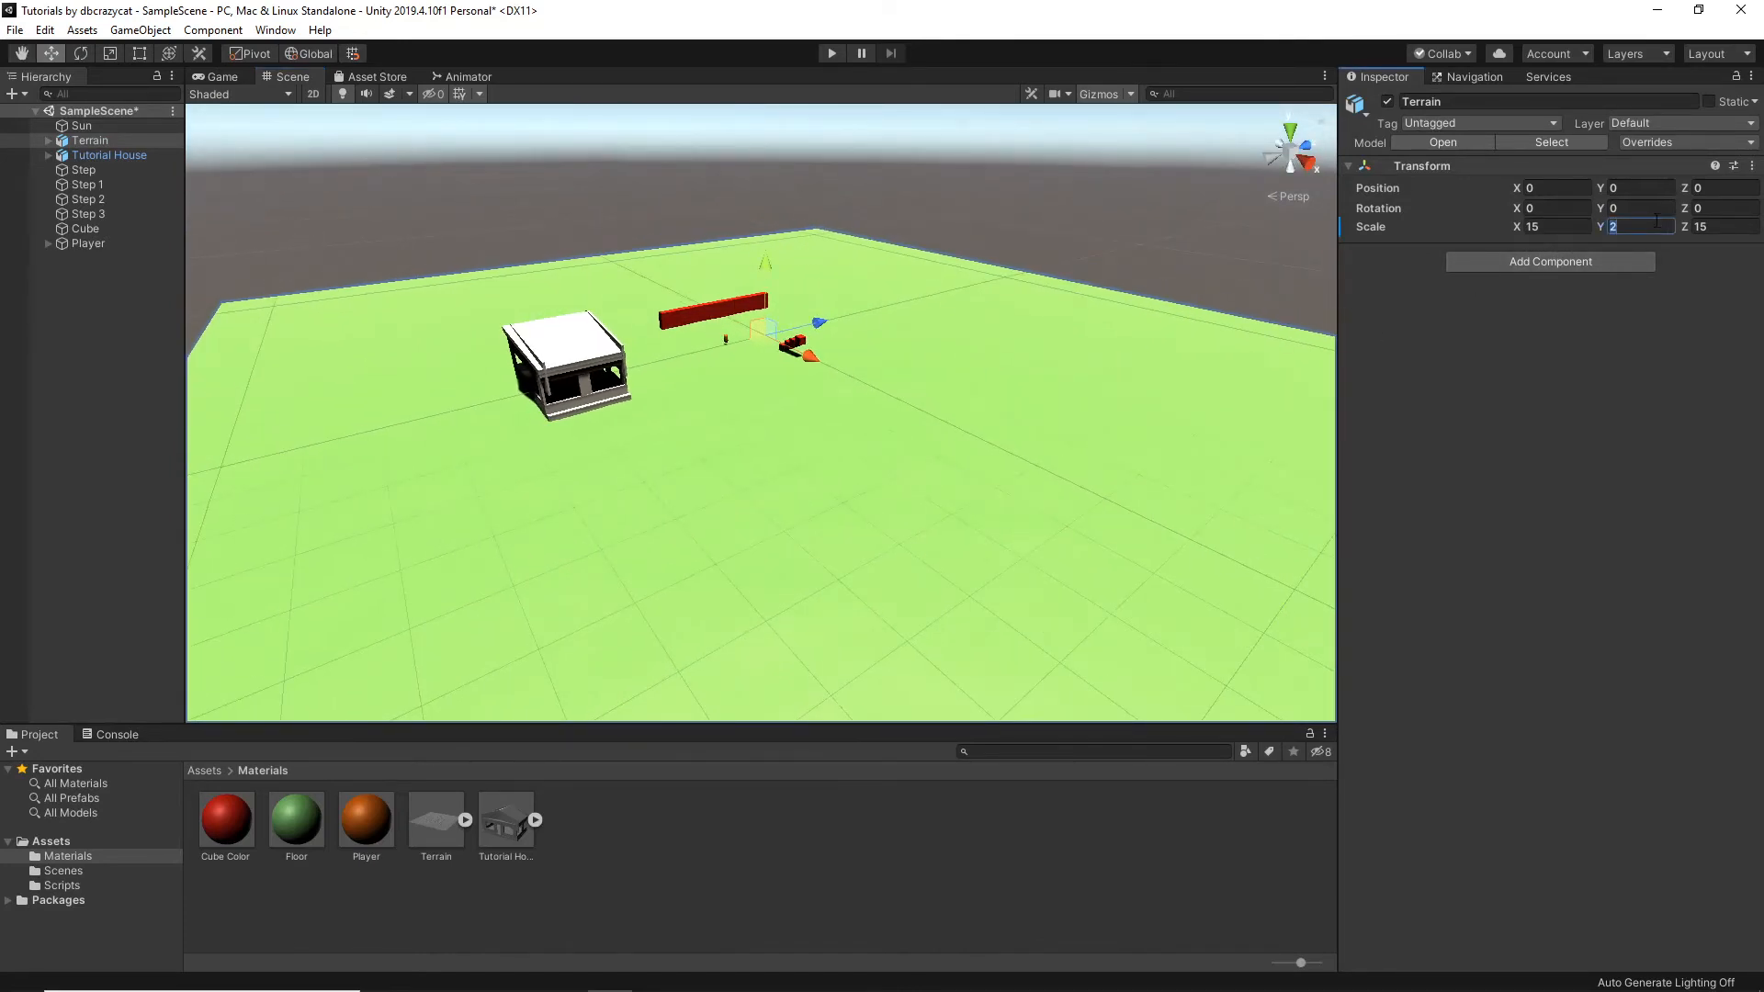
type("15")
right_click_drag(1293, 280, 1208, 287)
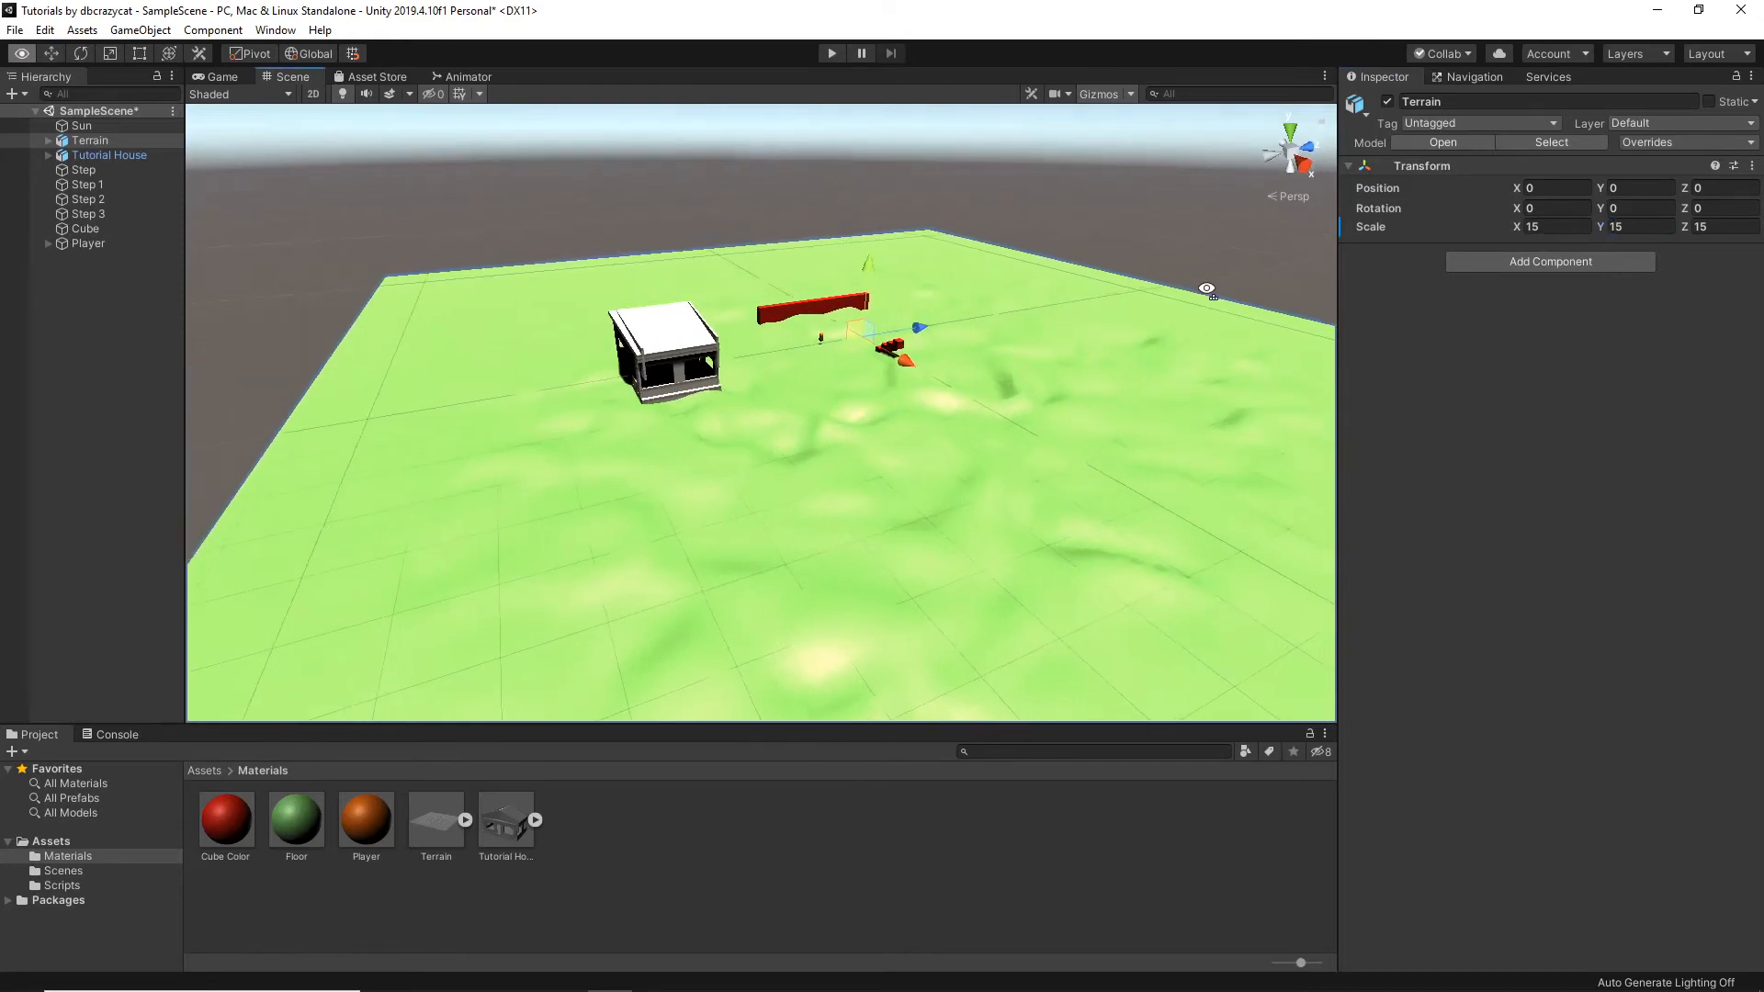
Add a Mesh Collider component to the Landscape object inside Terrain
scroll(1211, 292, "up", 4)
left_click(1153, 342)
right_click_drag(1154, 343, 834, 287)
left_click(833, 286)
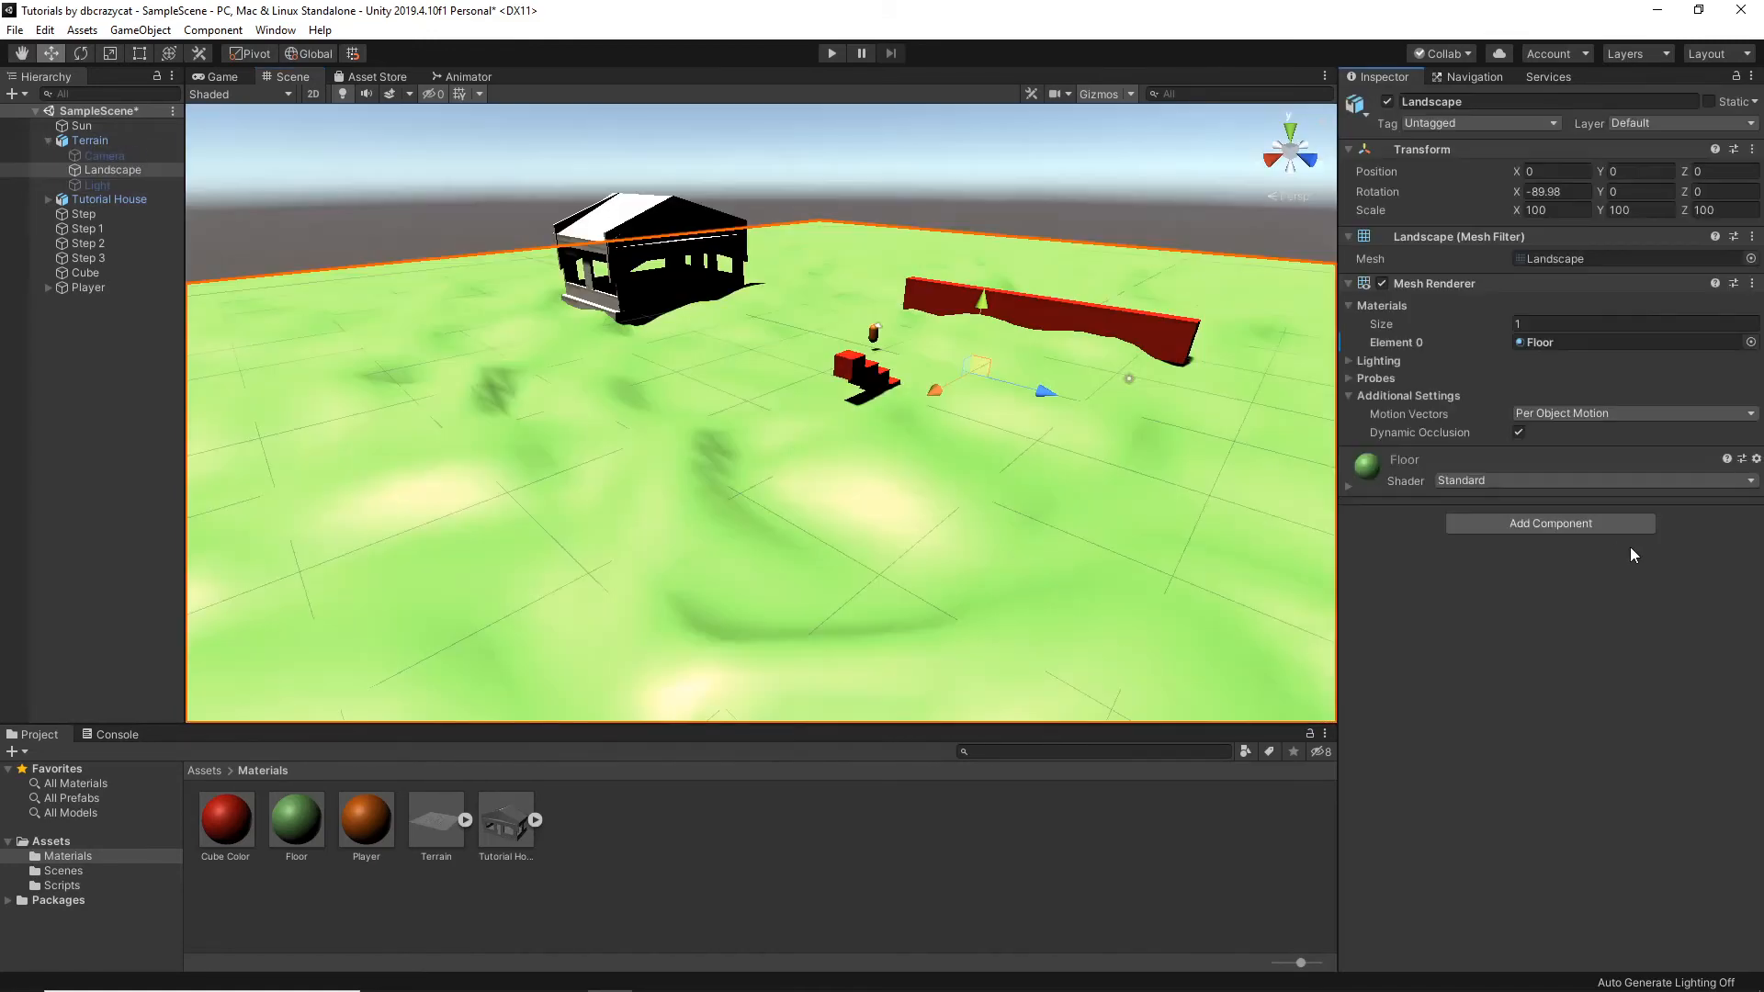
left_click(1567, 526)
type("mesh")
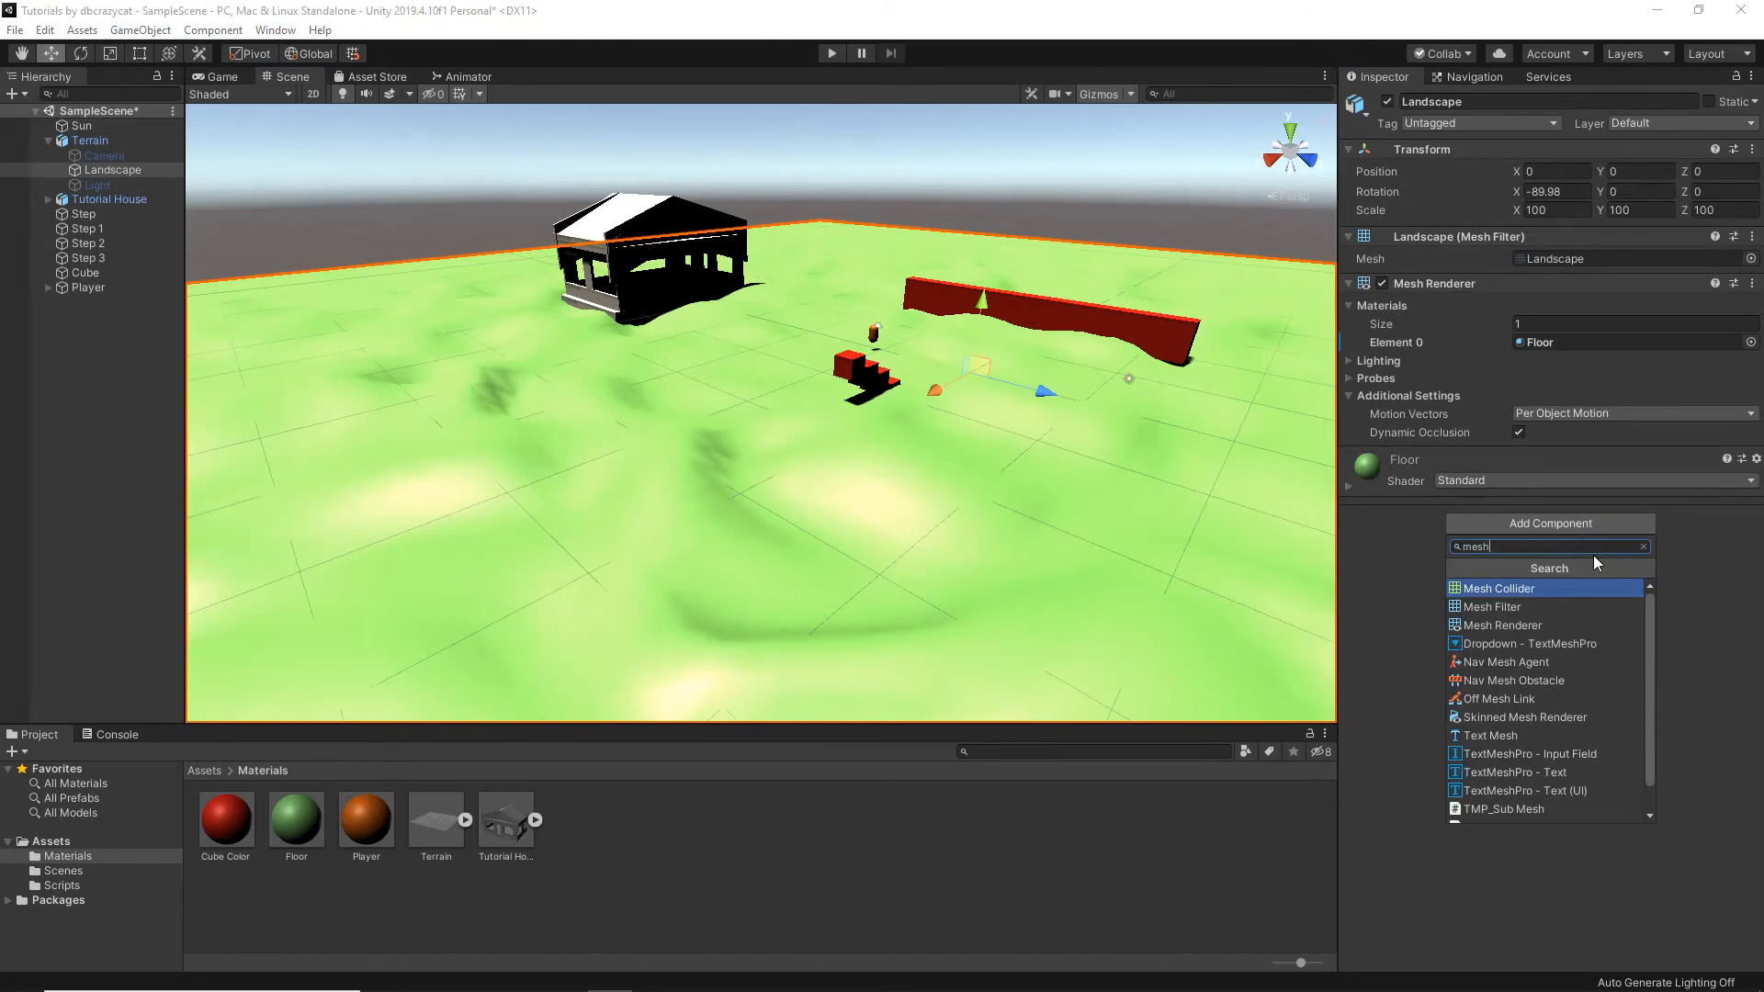
key("Return")
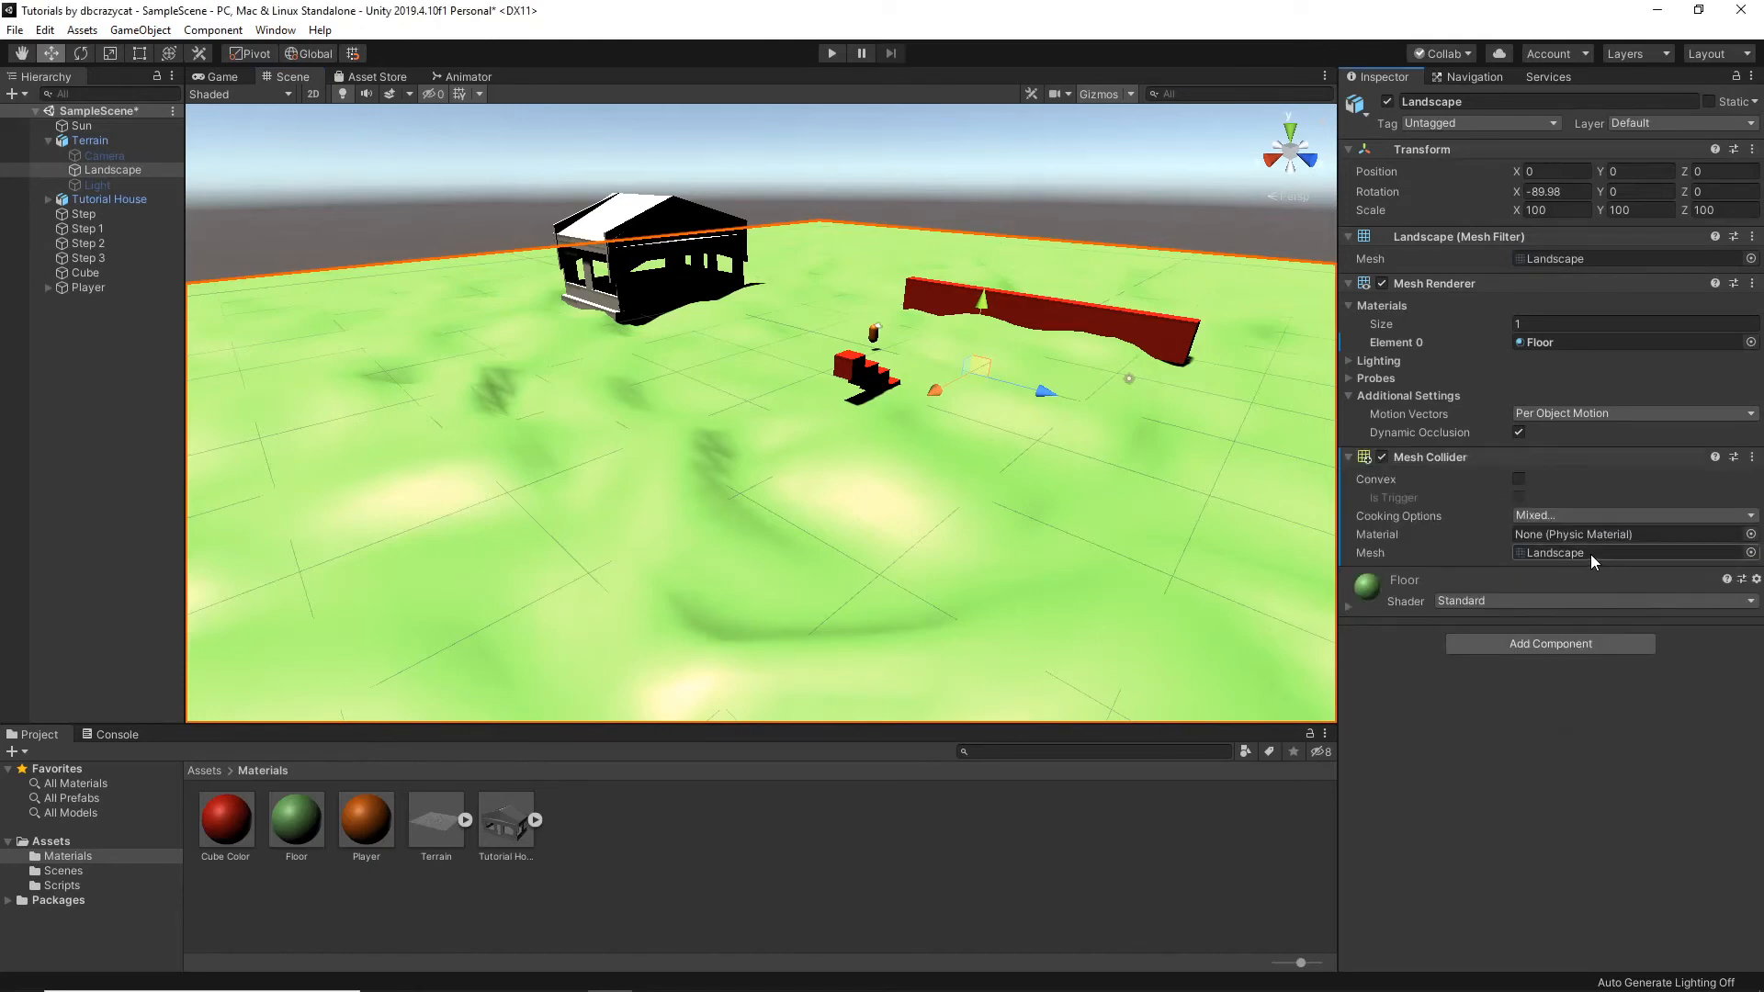
Deselect the landscape, run the scene, and walk the player over the hills toward the long red wall to test the terrain collision
right_click_drag(1272, 600, 1090, 338)
left_click(956, 212)
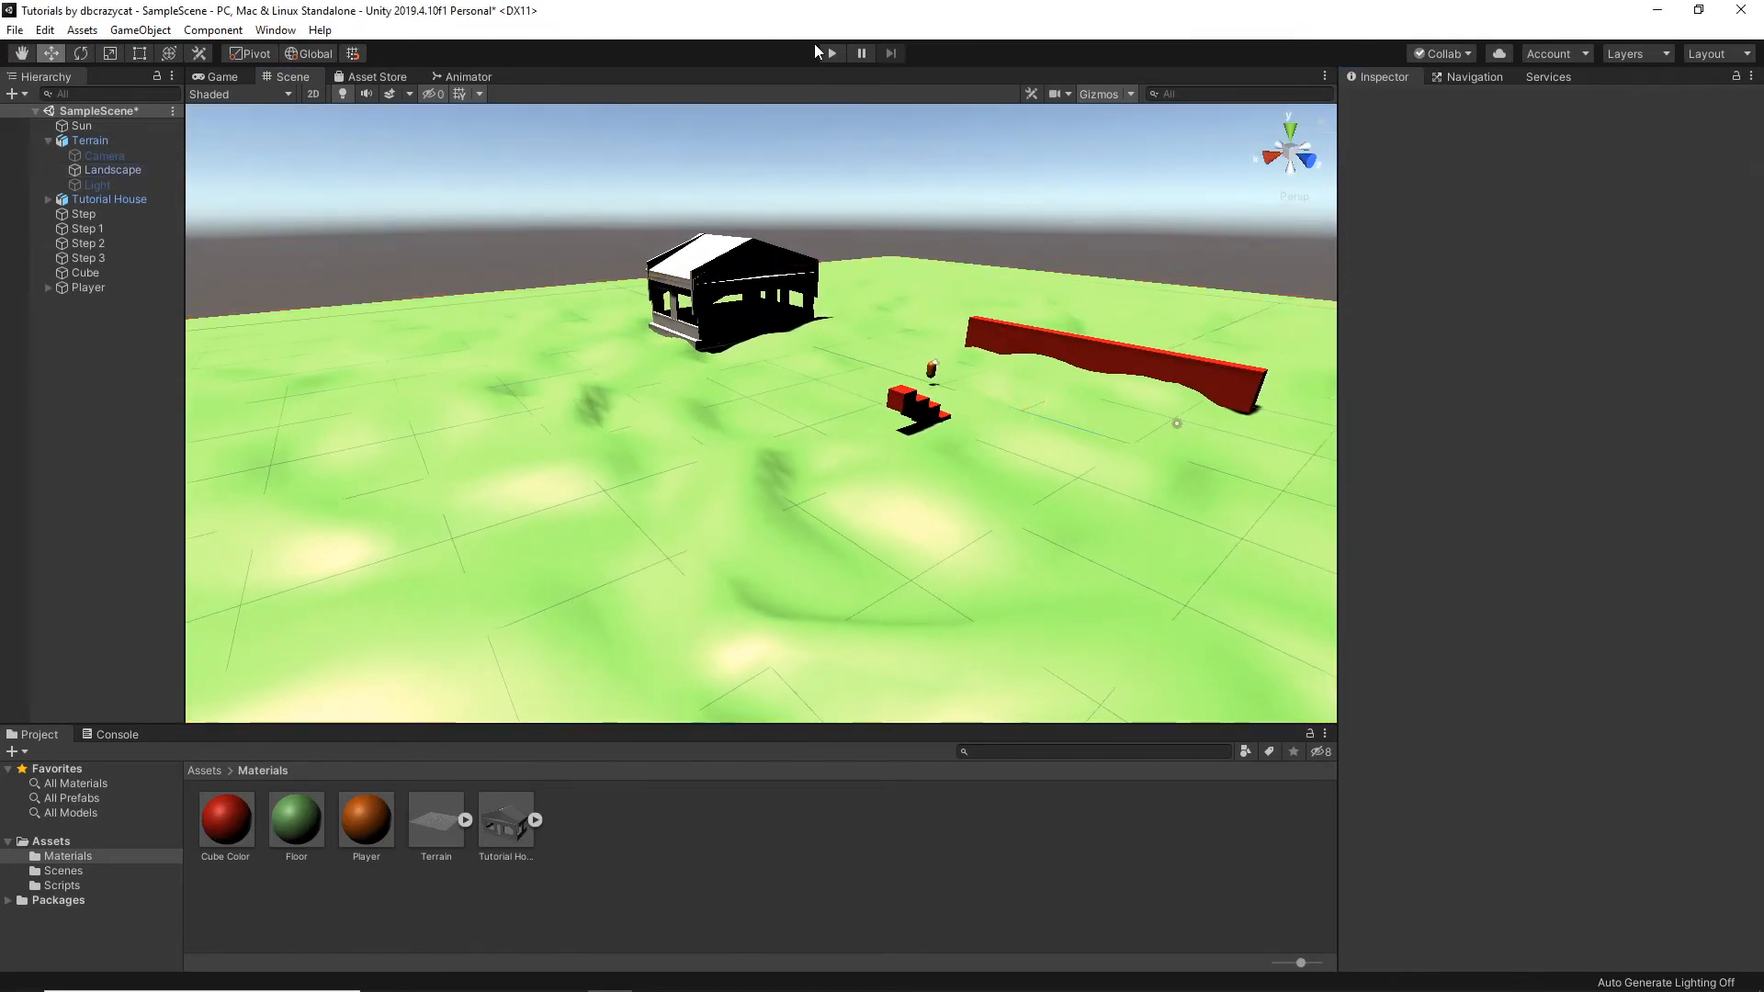
left_click(830, 52)
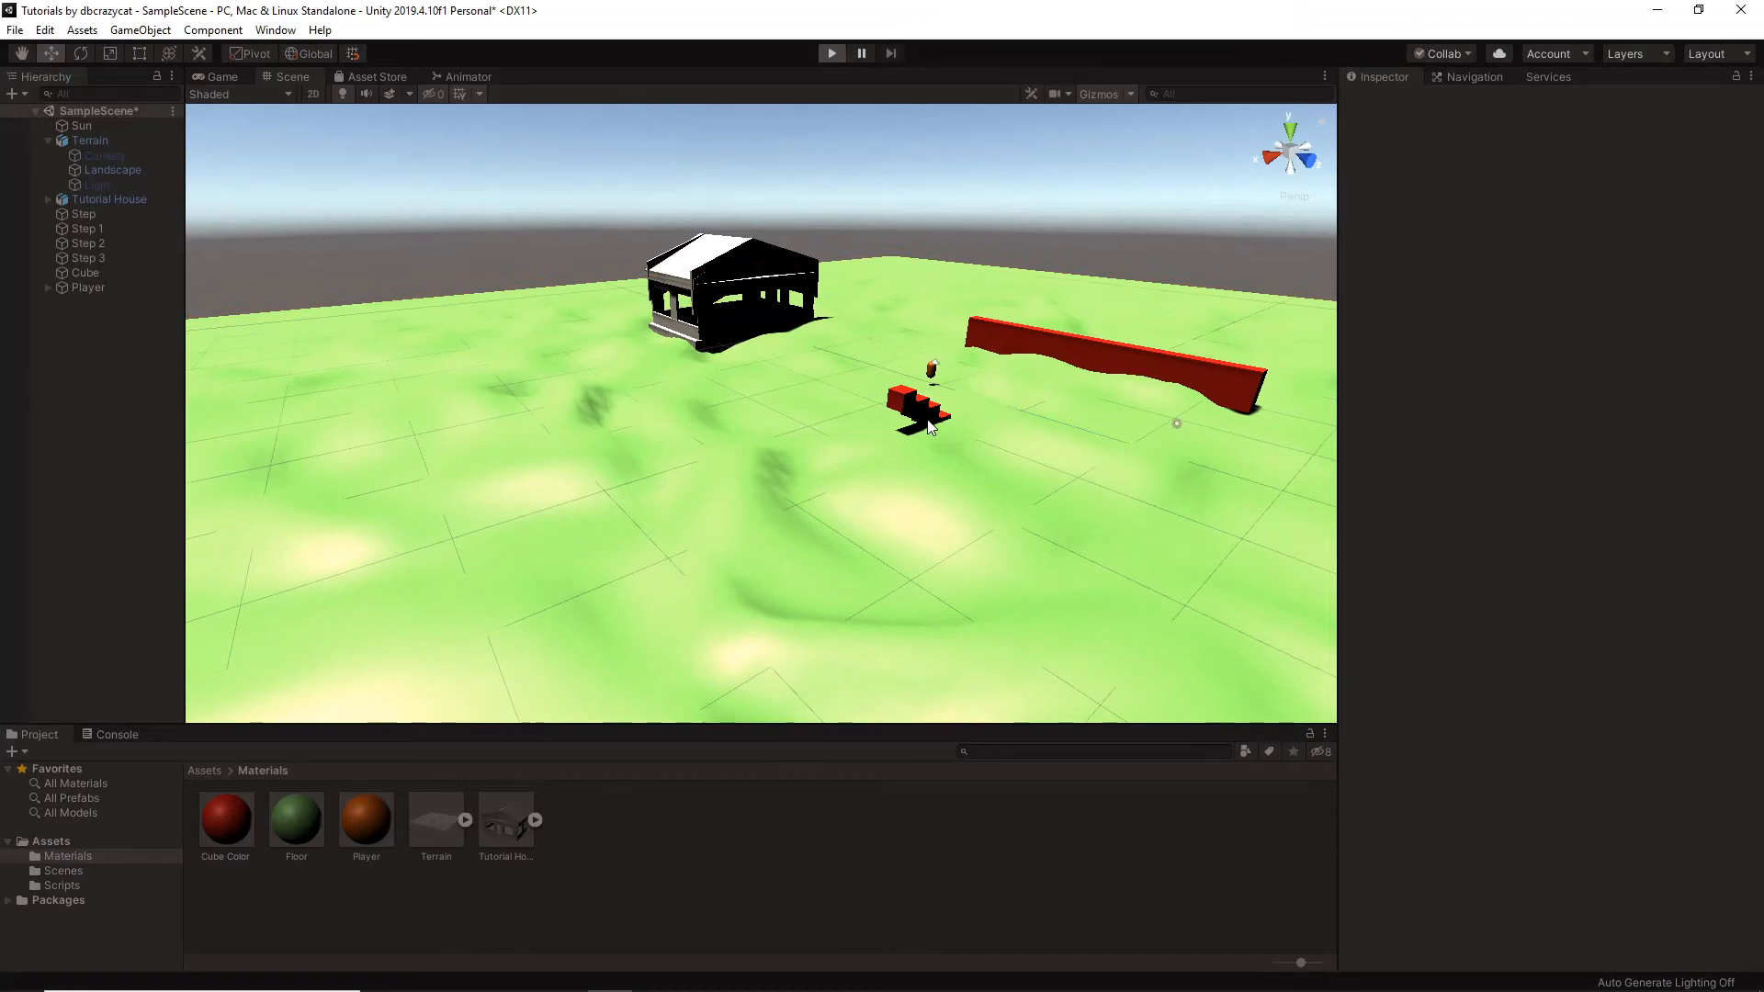
key("w")
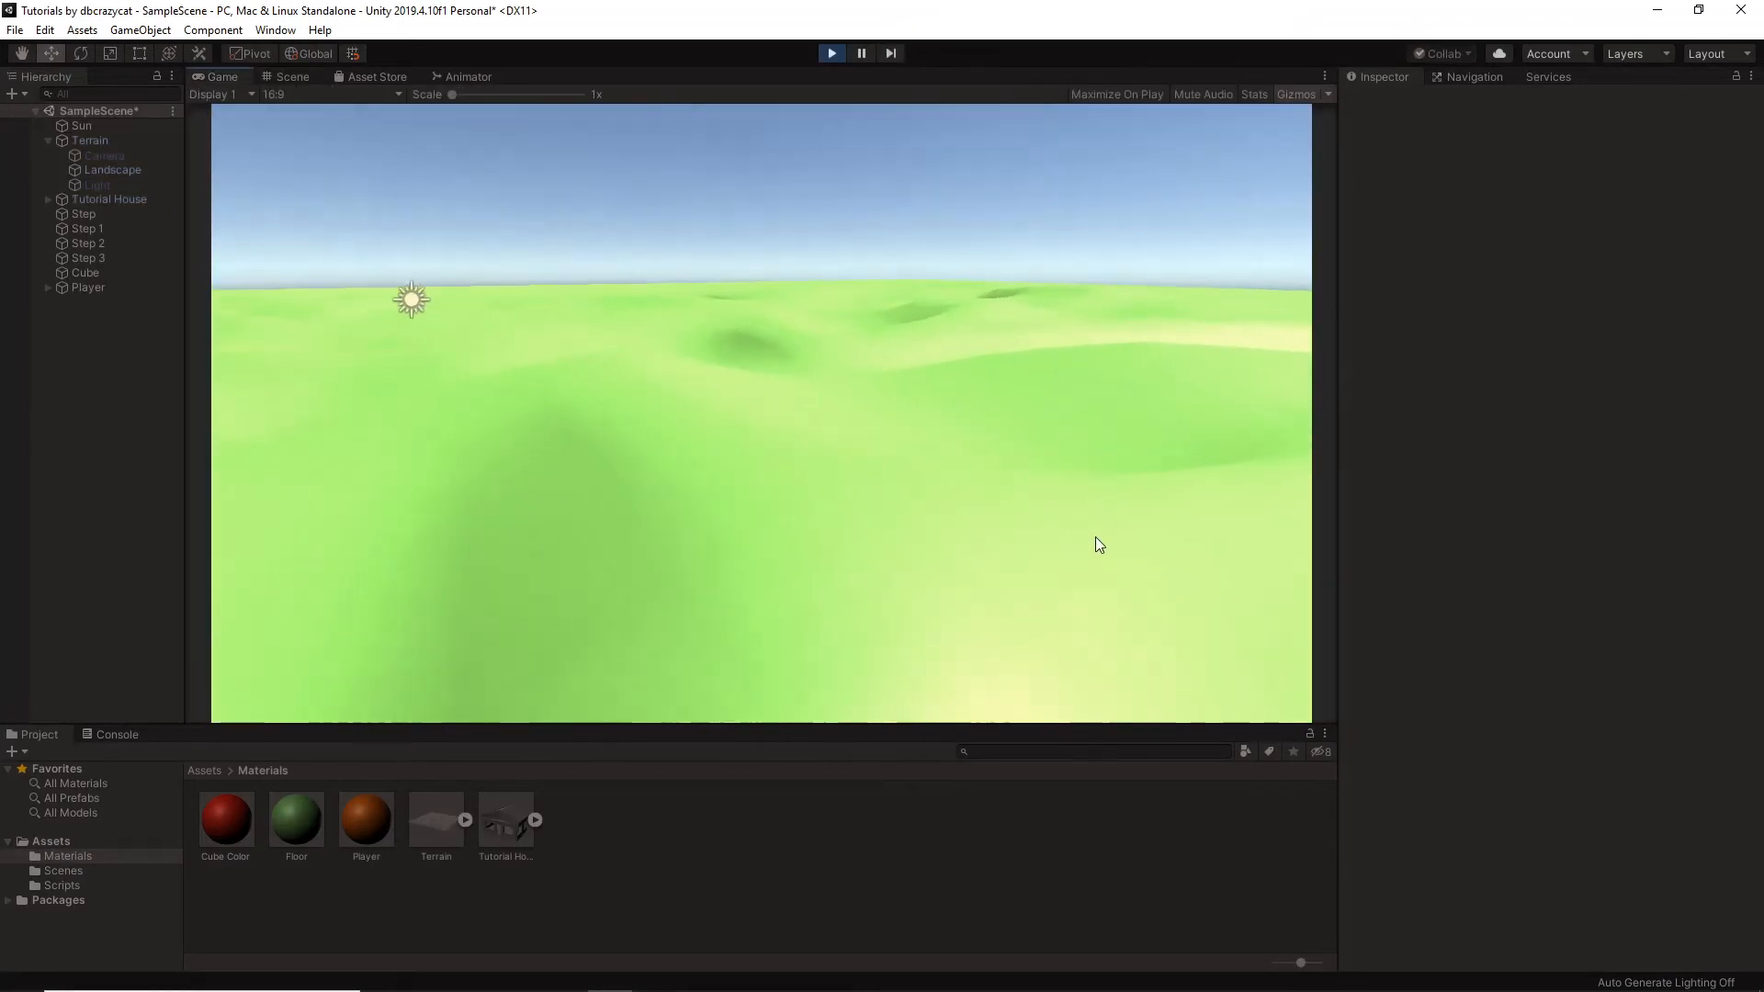
key("w")
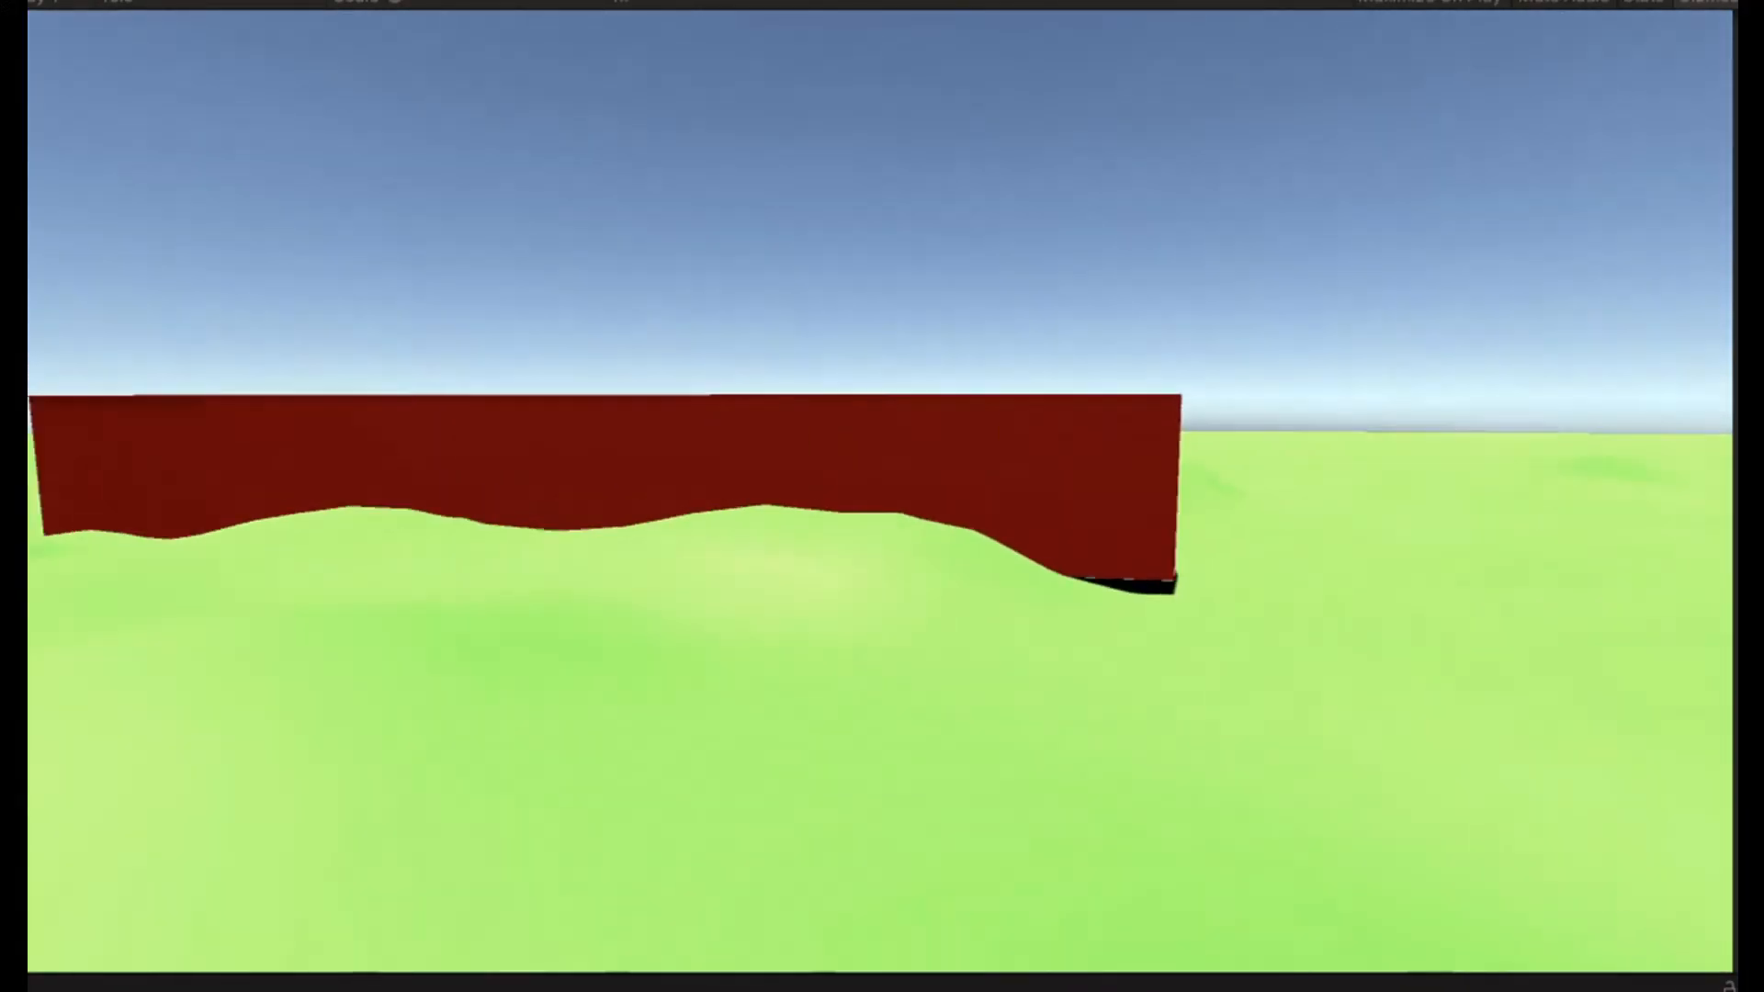
key("w")
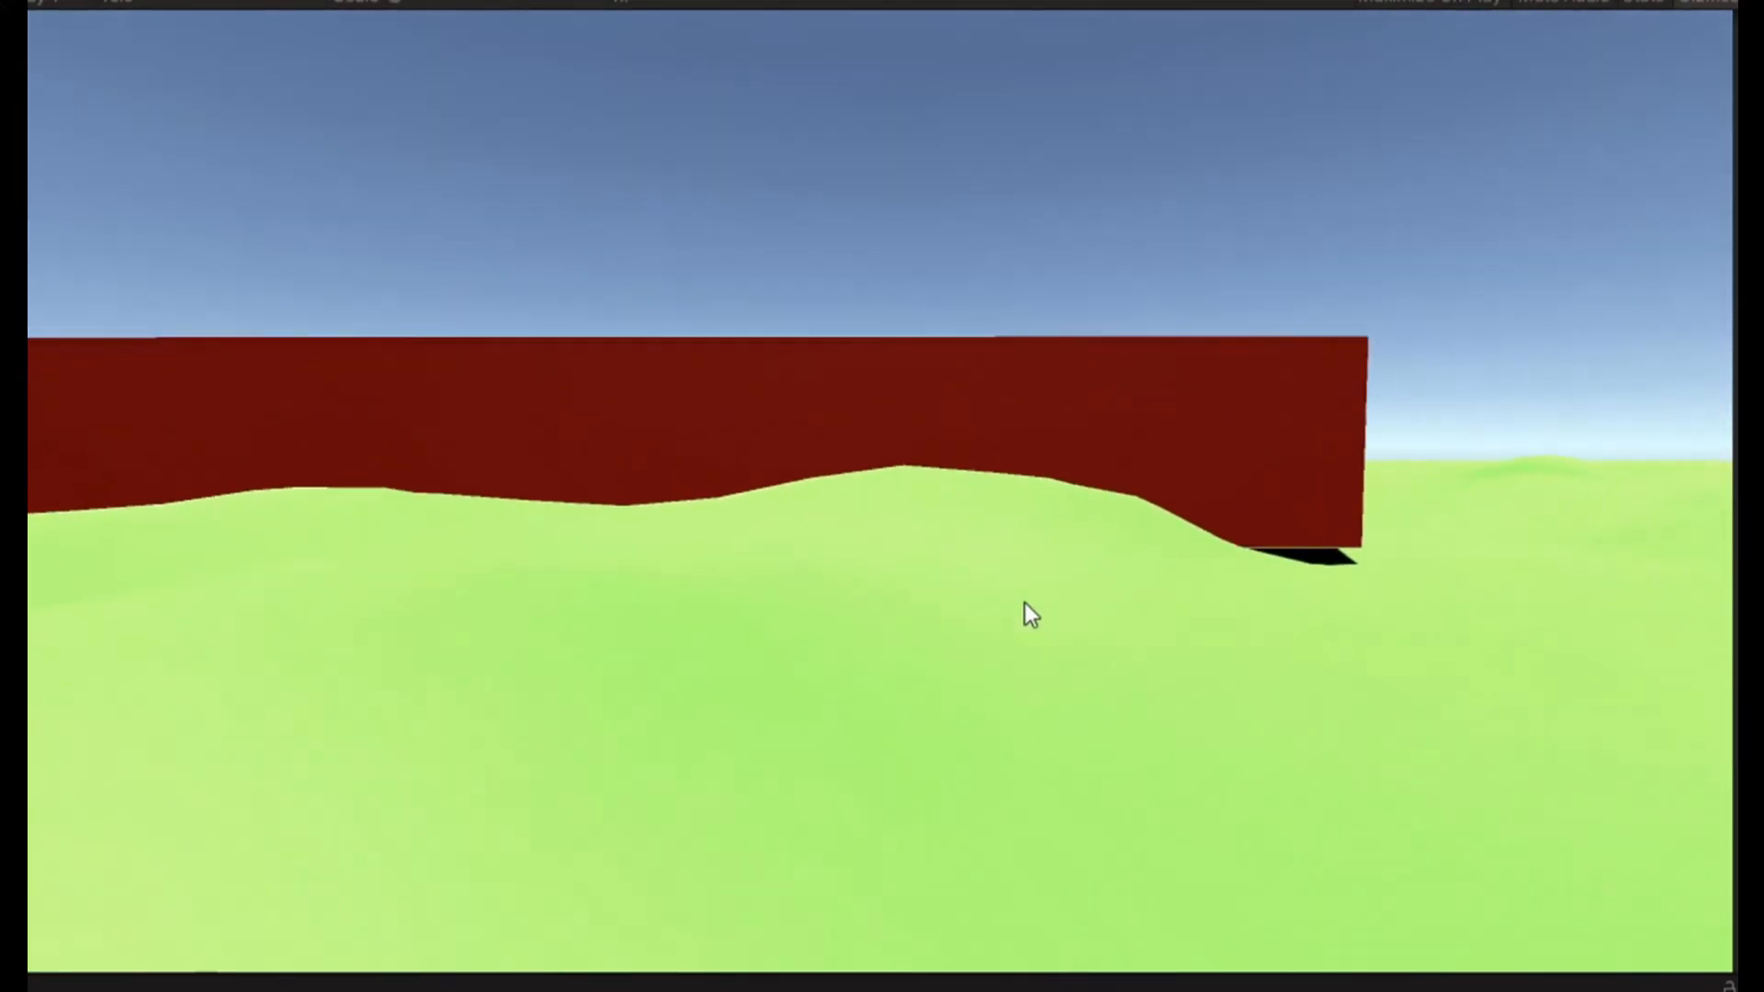
Walk the player across the terrain to the red steps and jump up them to look out over the landscape
key("w")
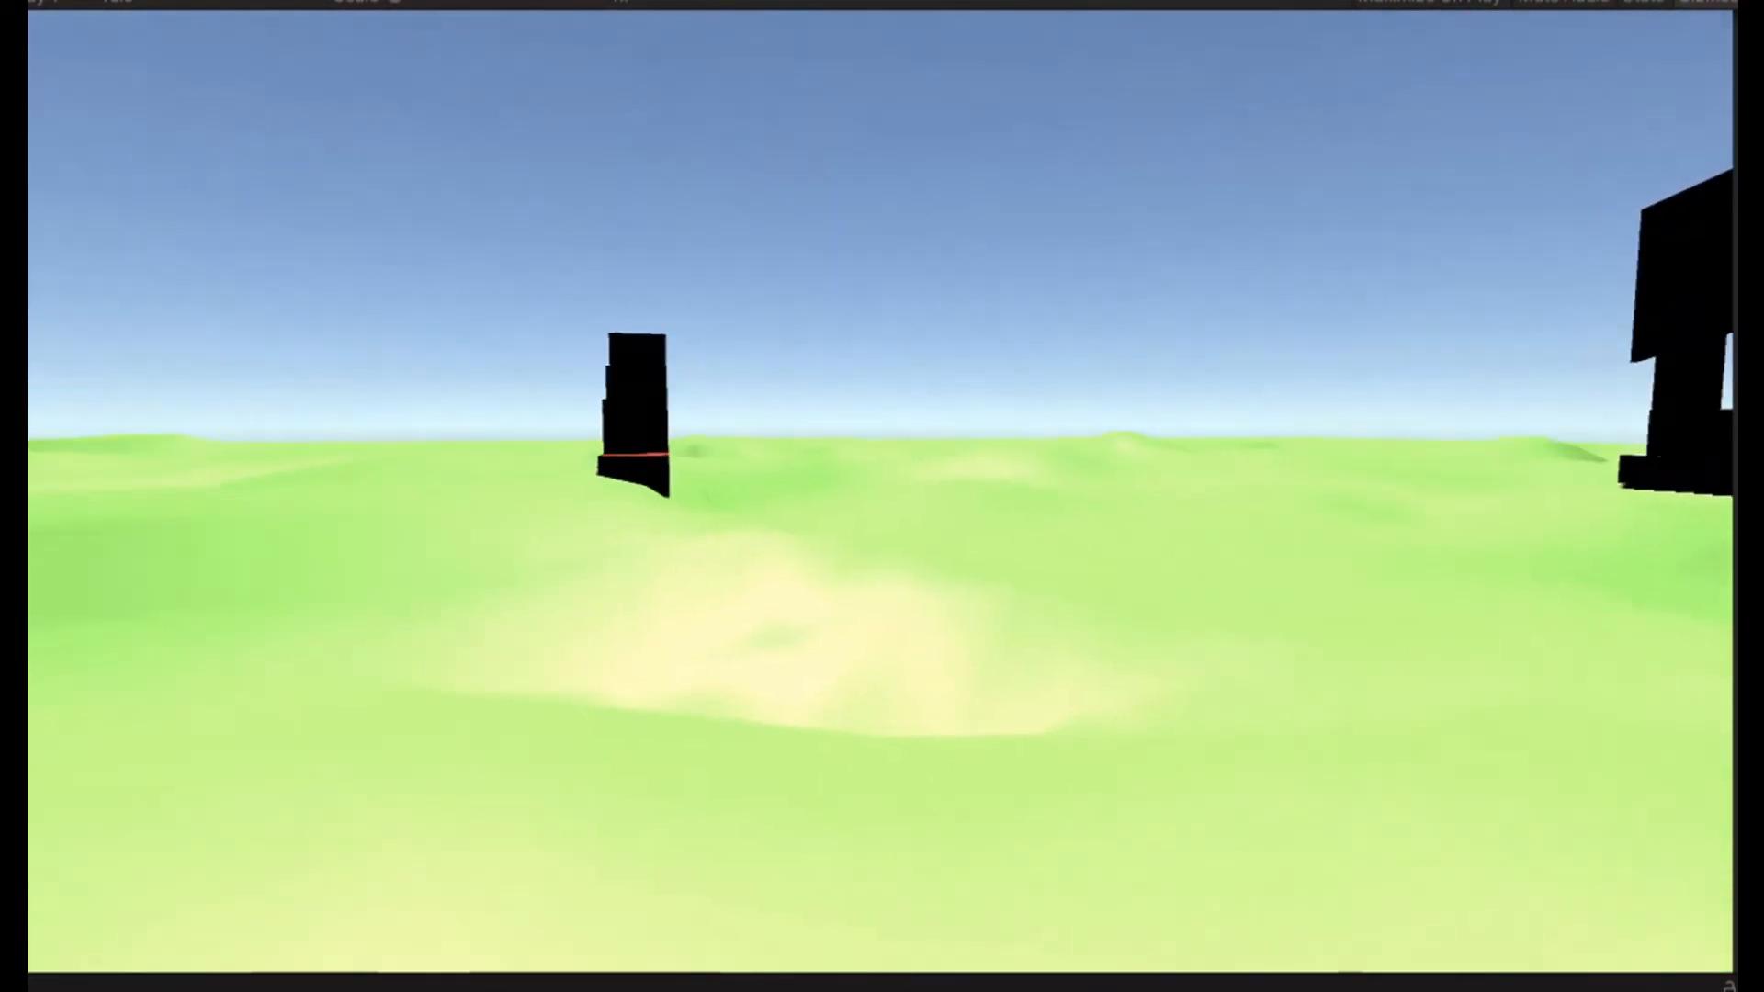
key("w")
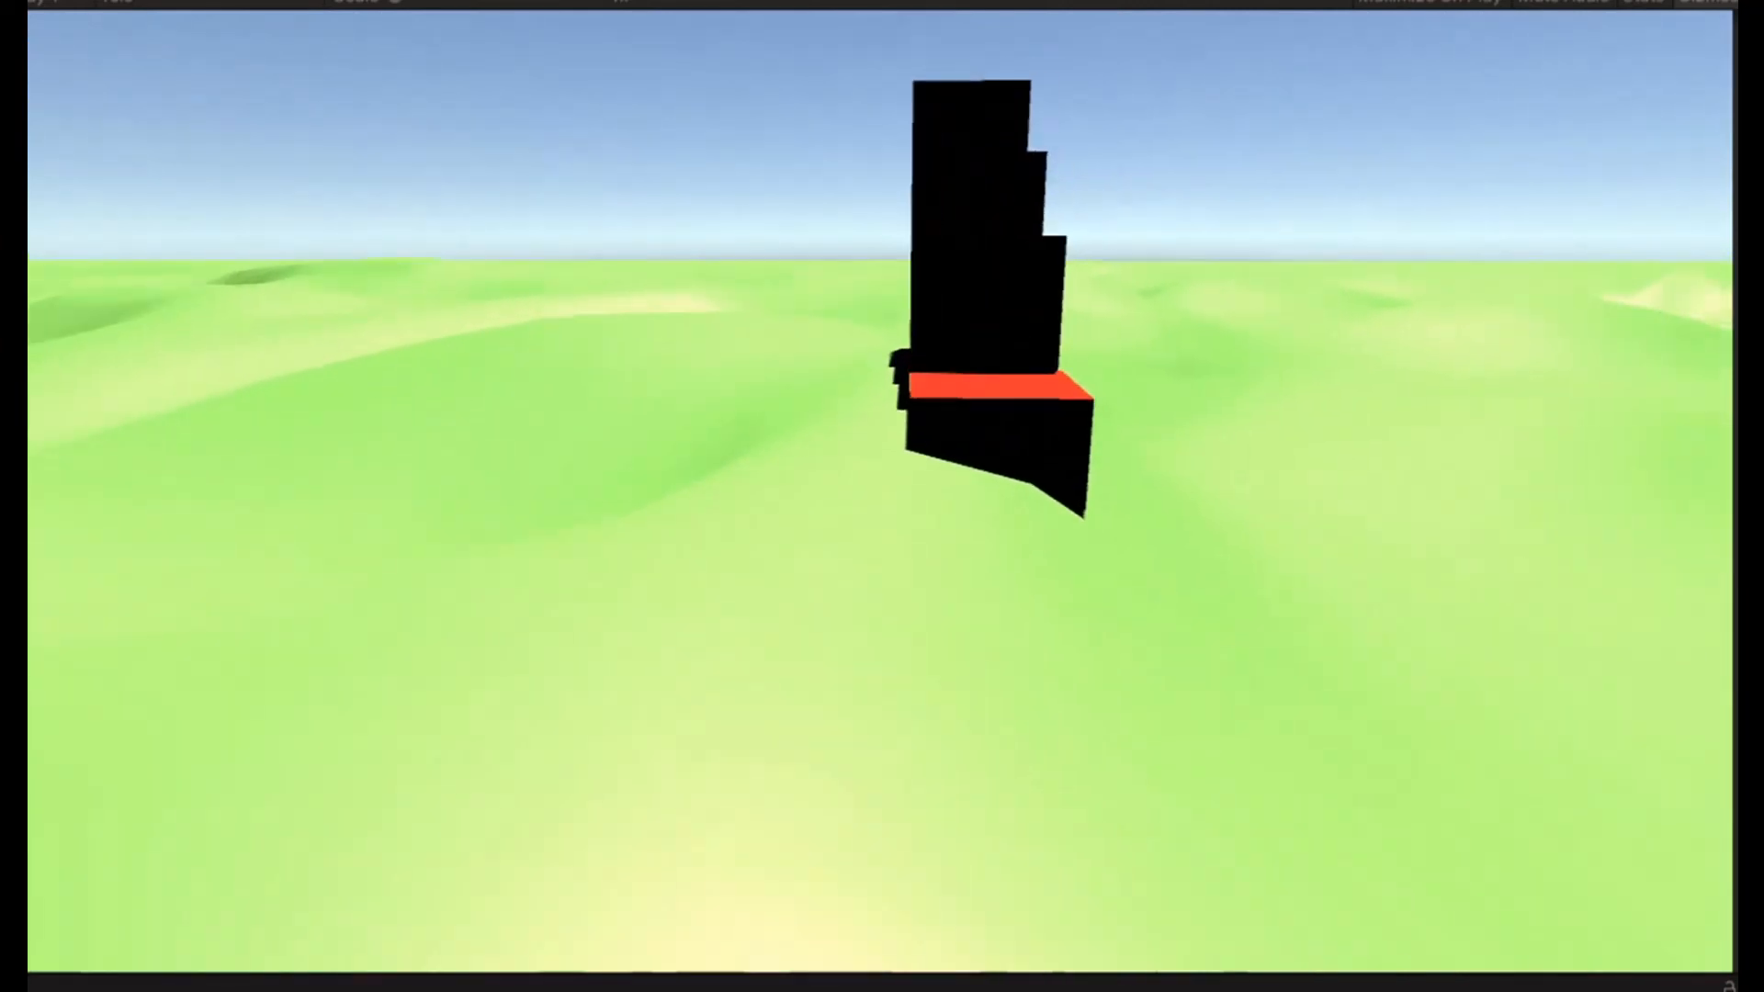
key("w")
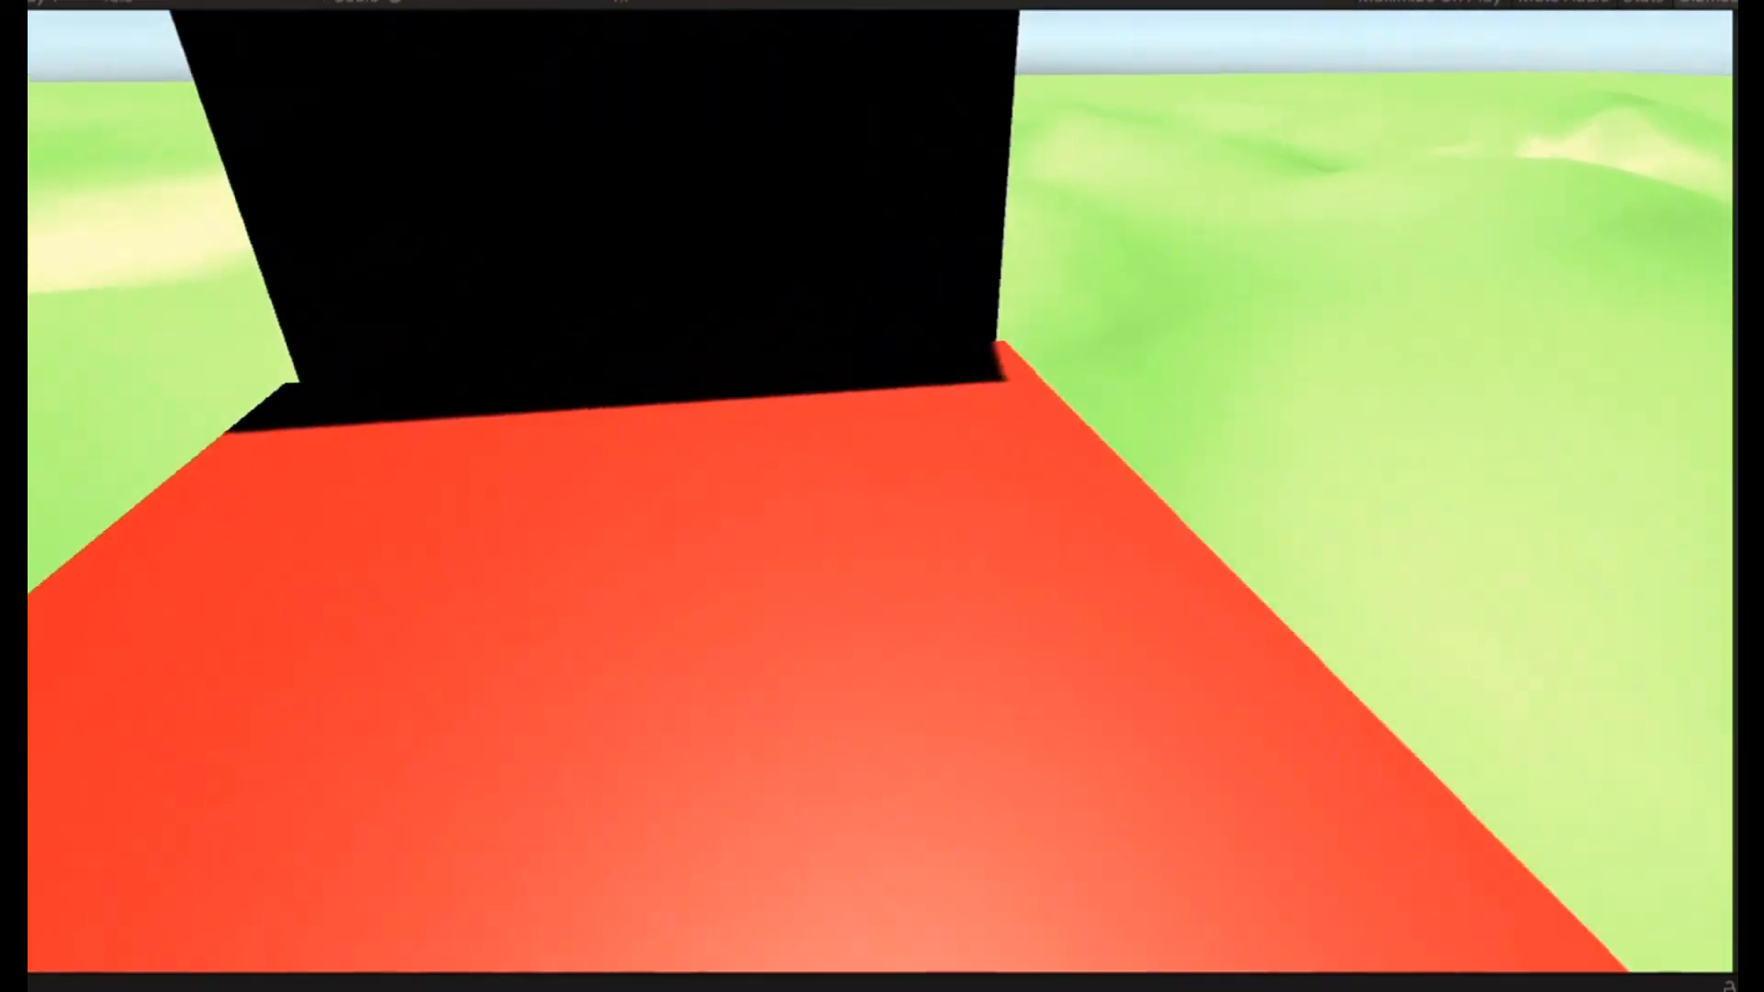
key("w")
key("space")
key("space")
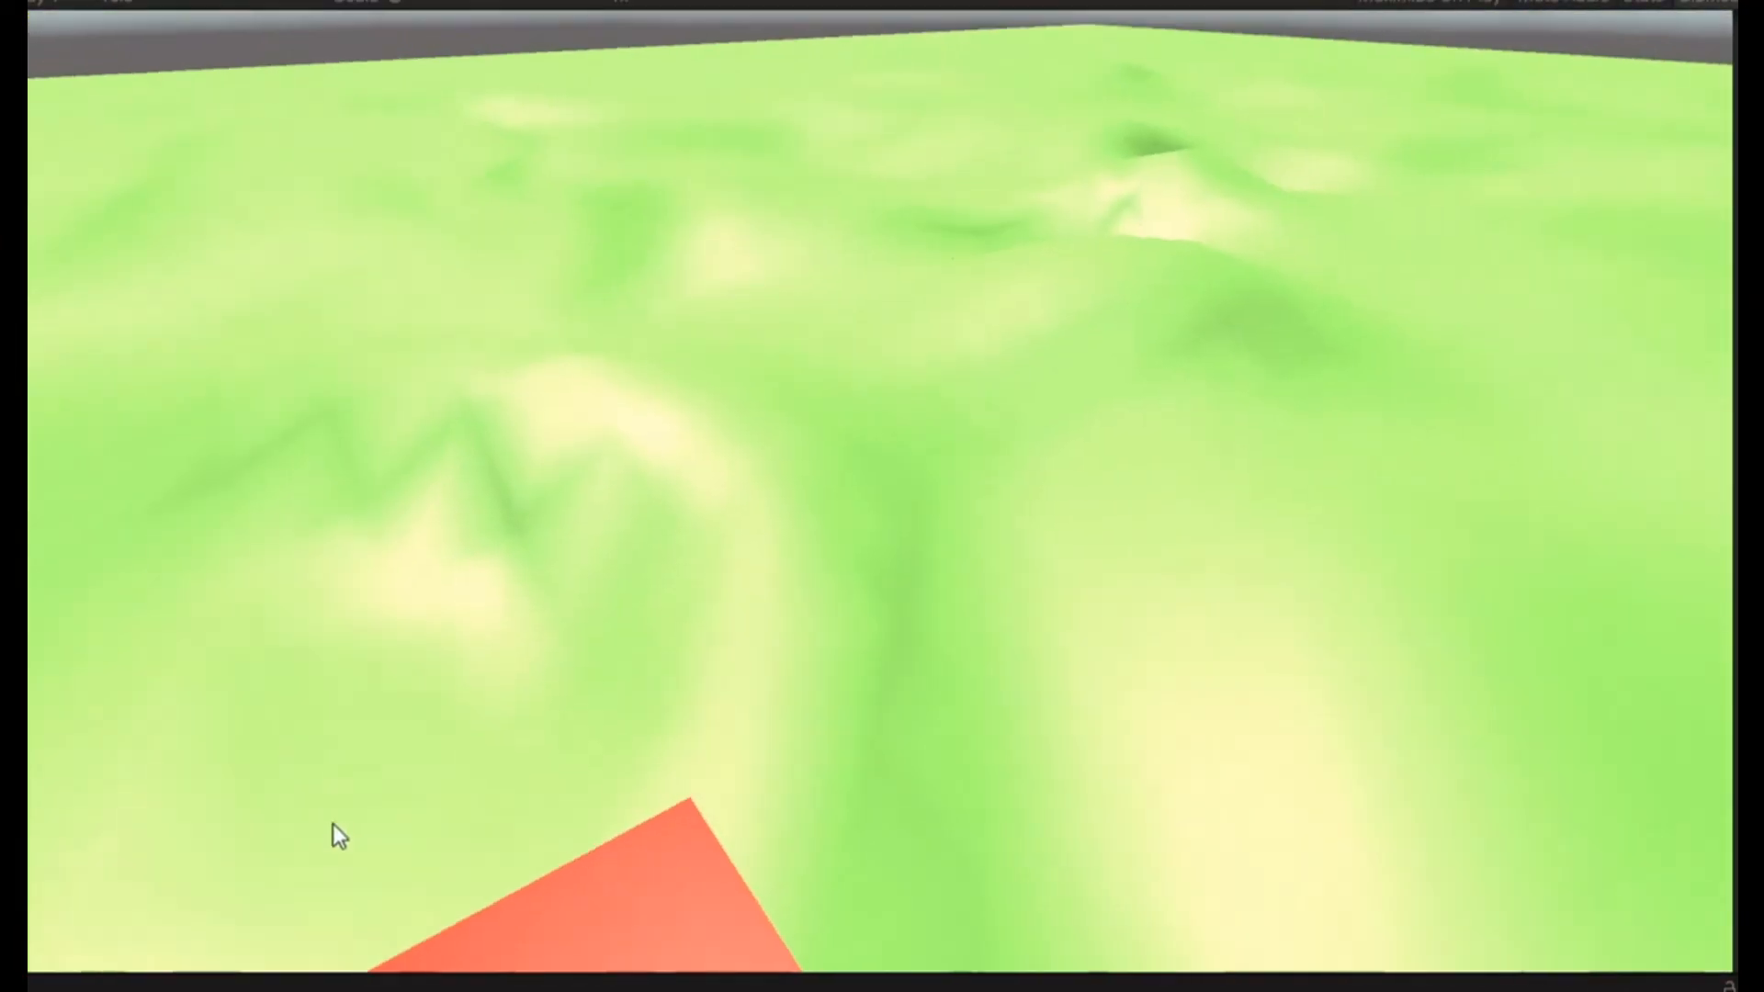
Walk the player over the terrain to the house and inspect how it sits on the uneven ground
key("w")
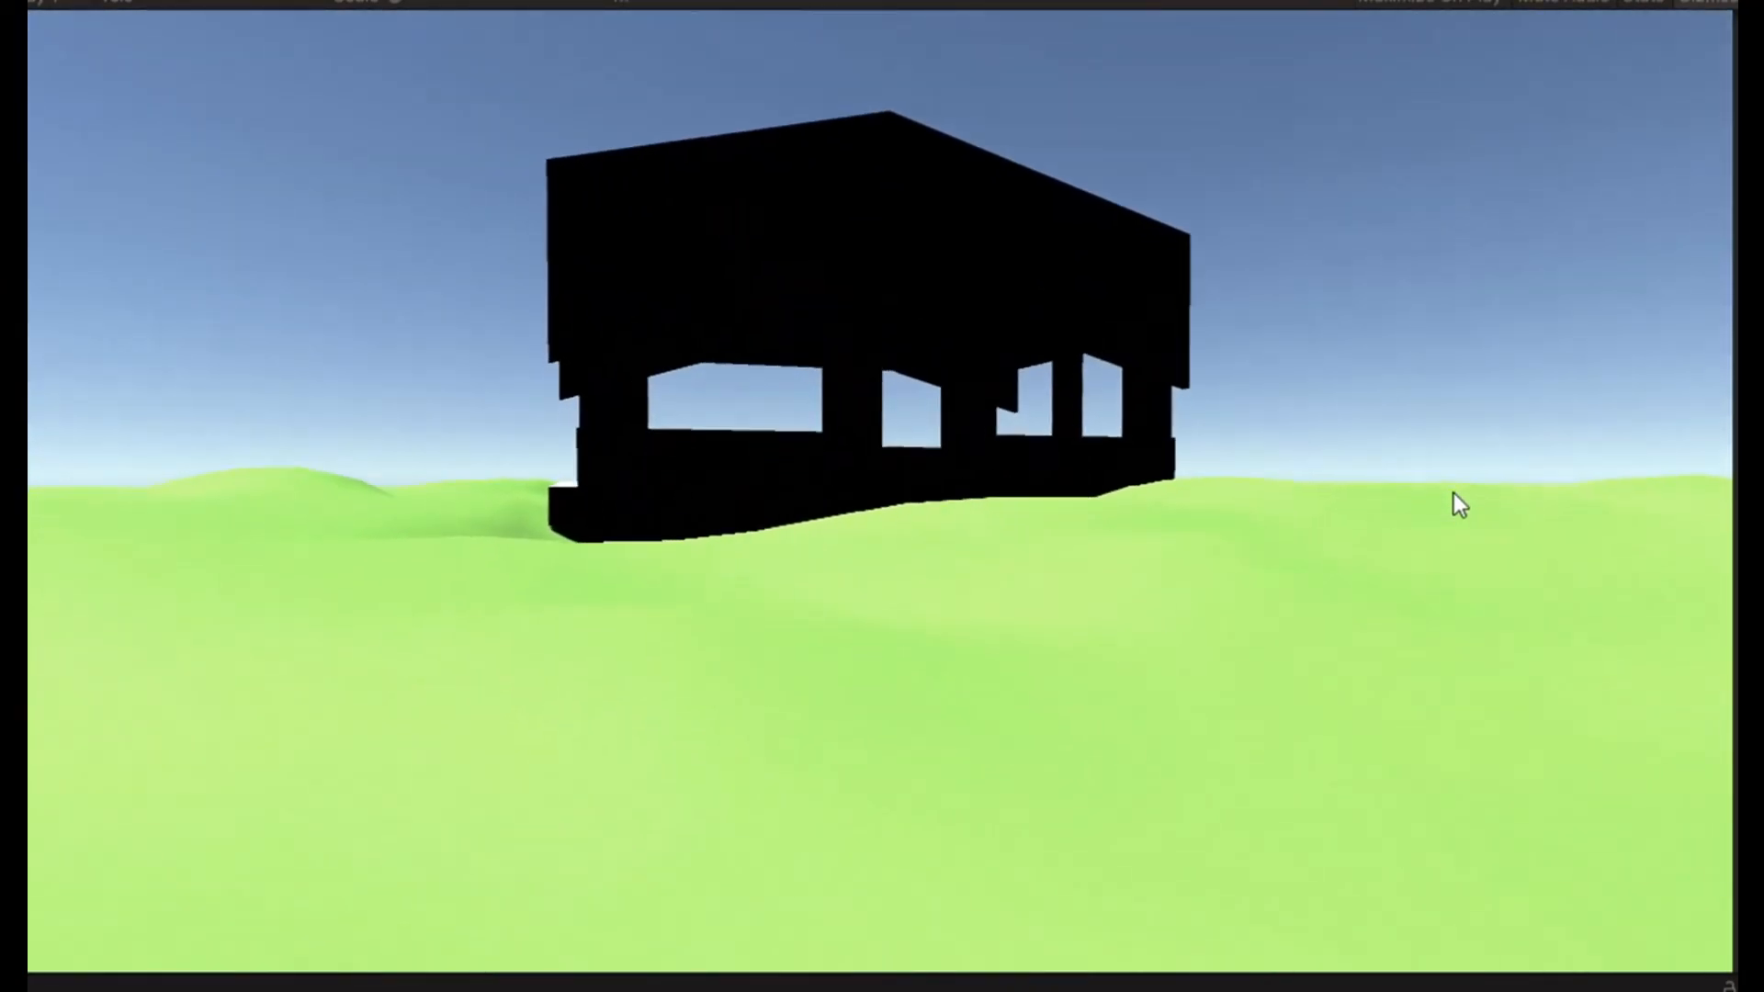
key("w")
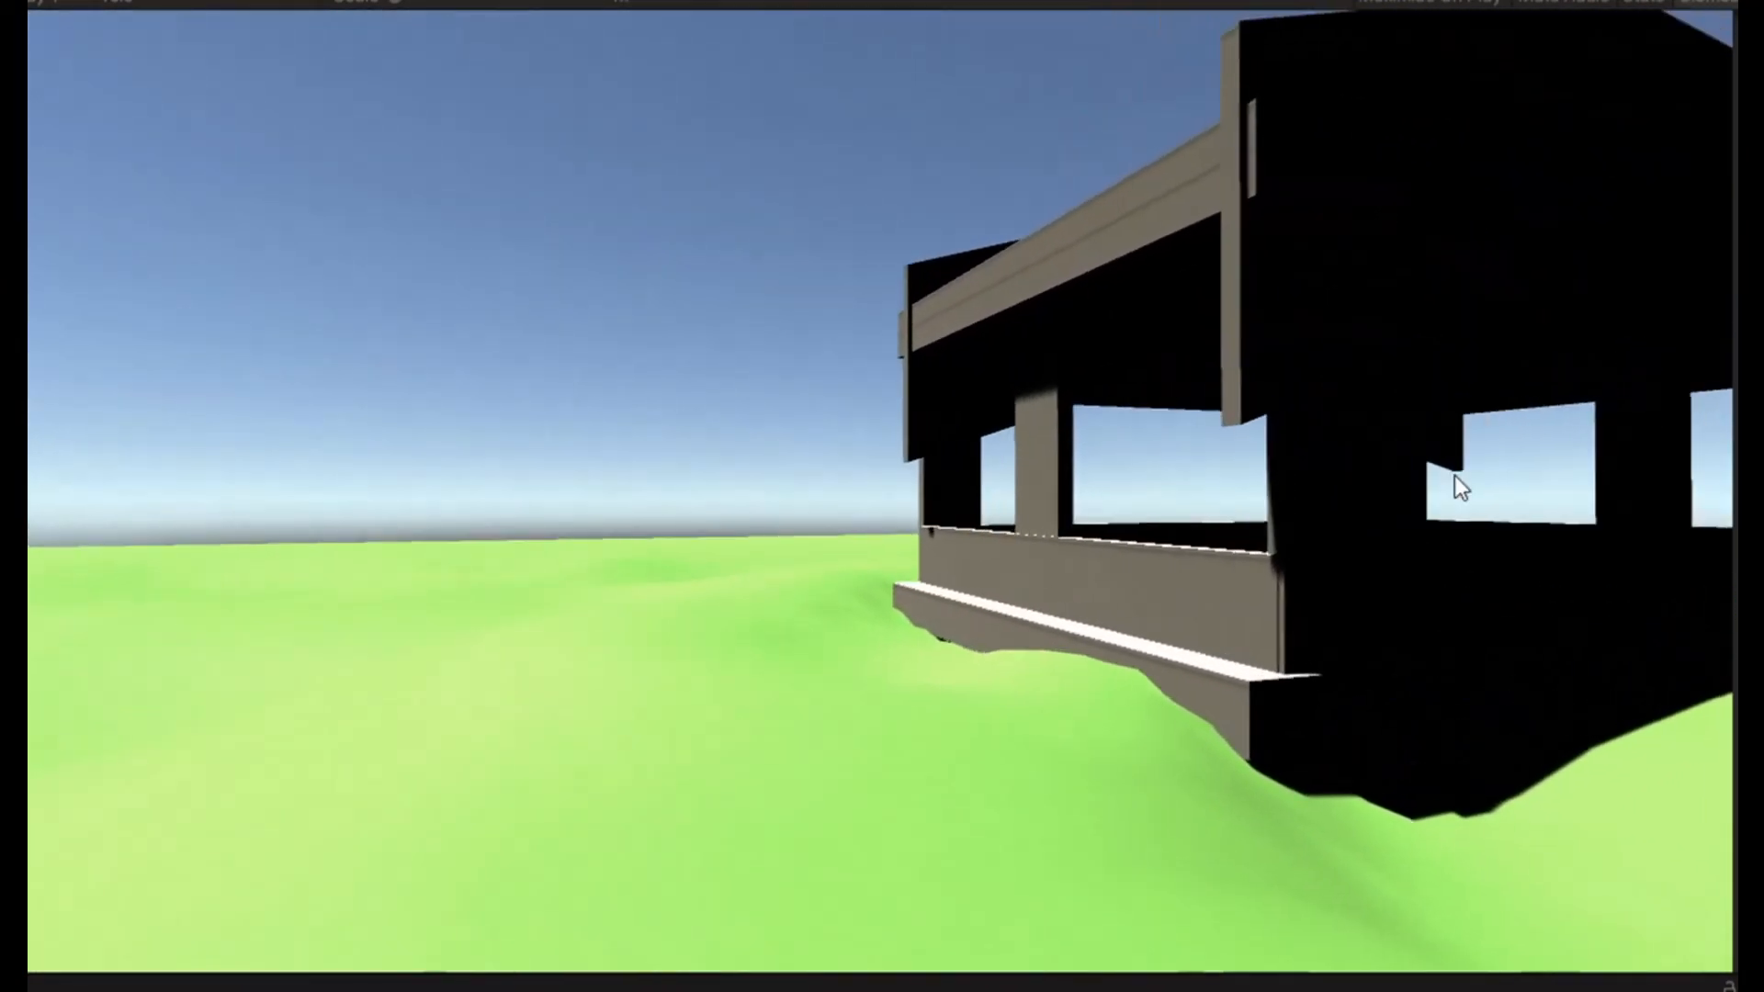
key("w")
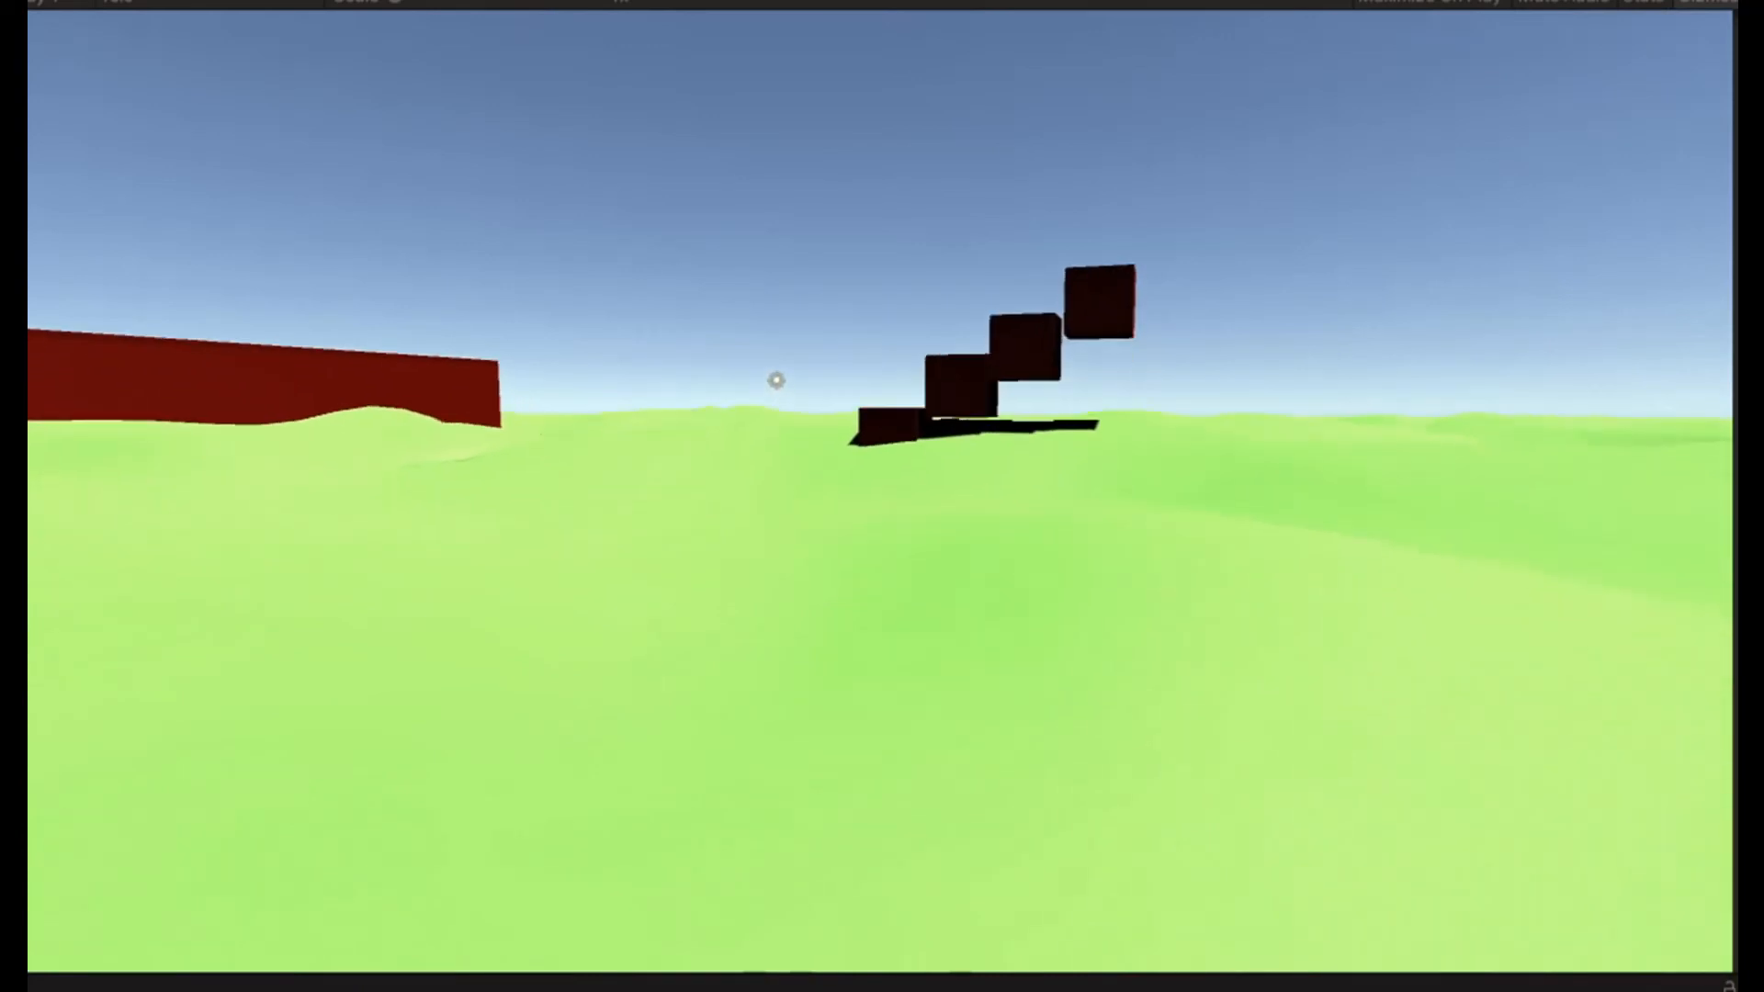
Return the player to the red steps and jump onto the lowest block to climb them again
key("w")
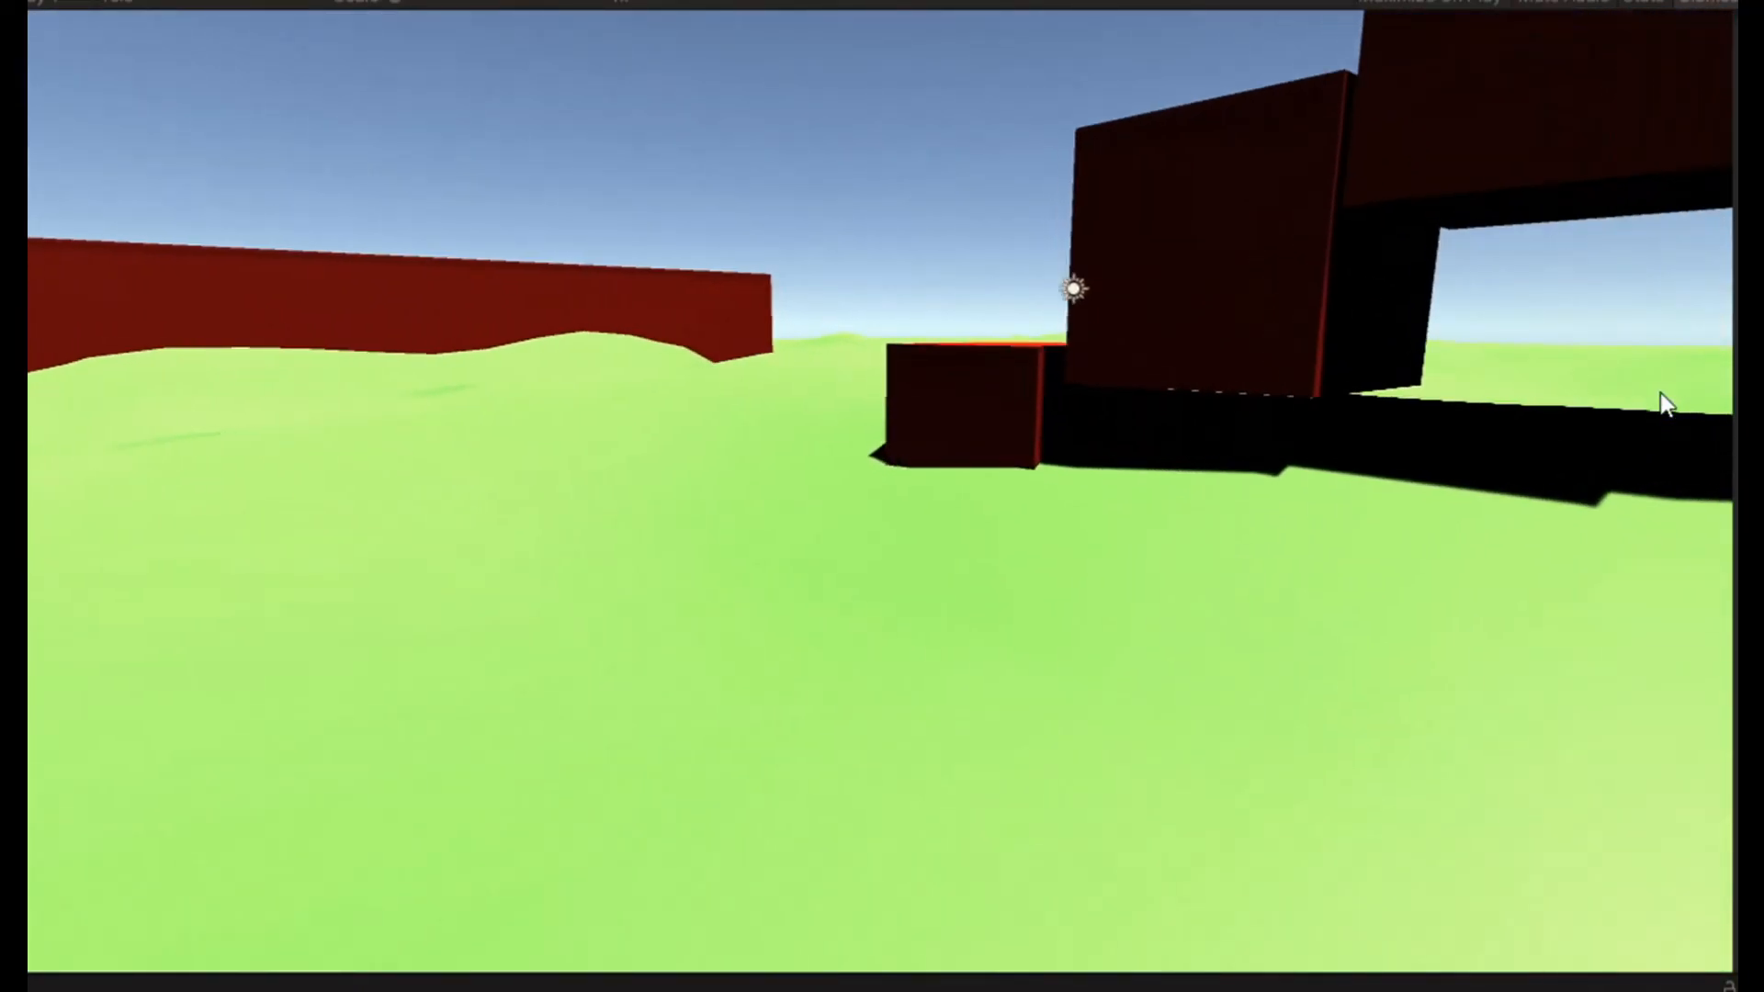
key("w")
key("space")
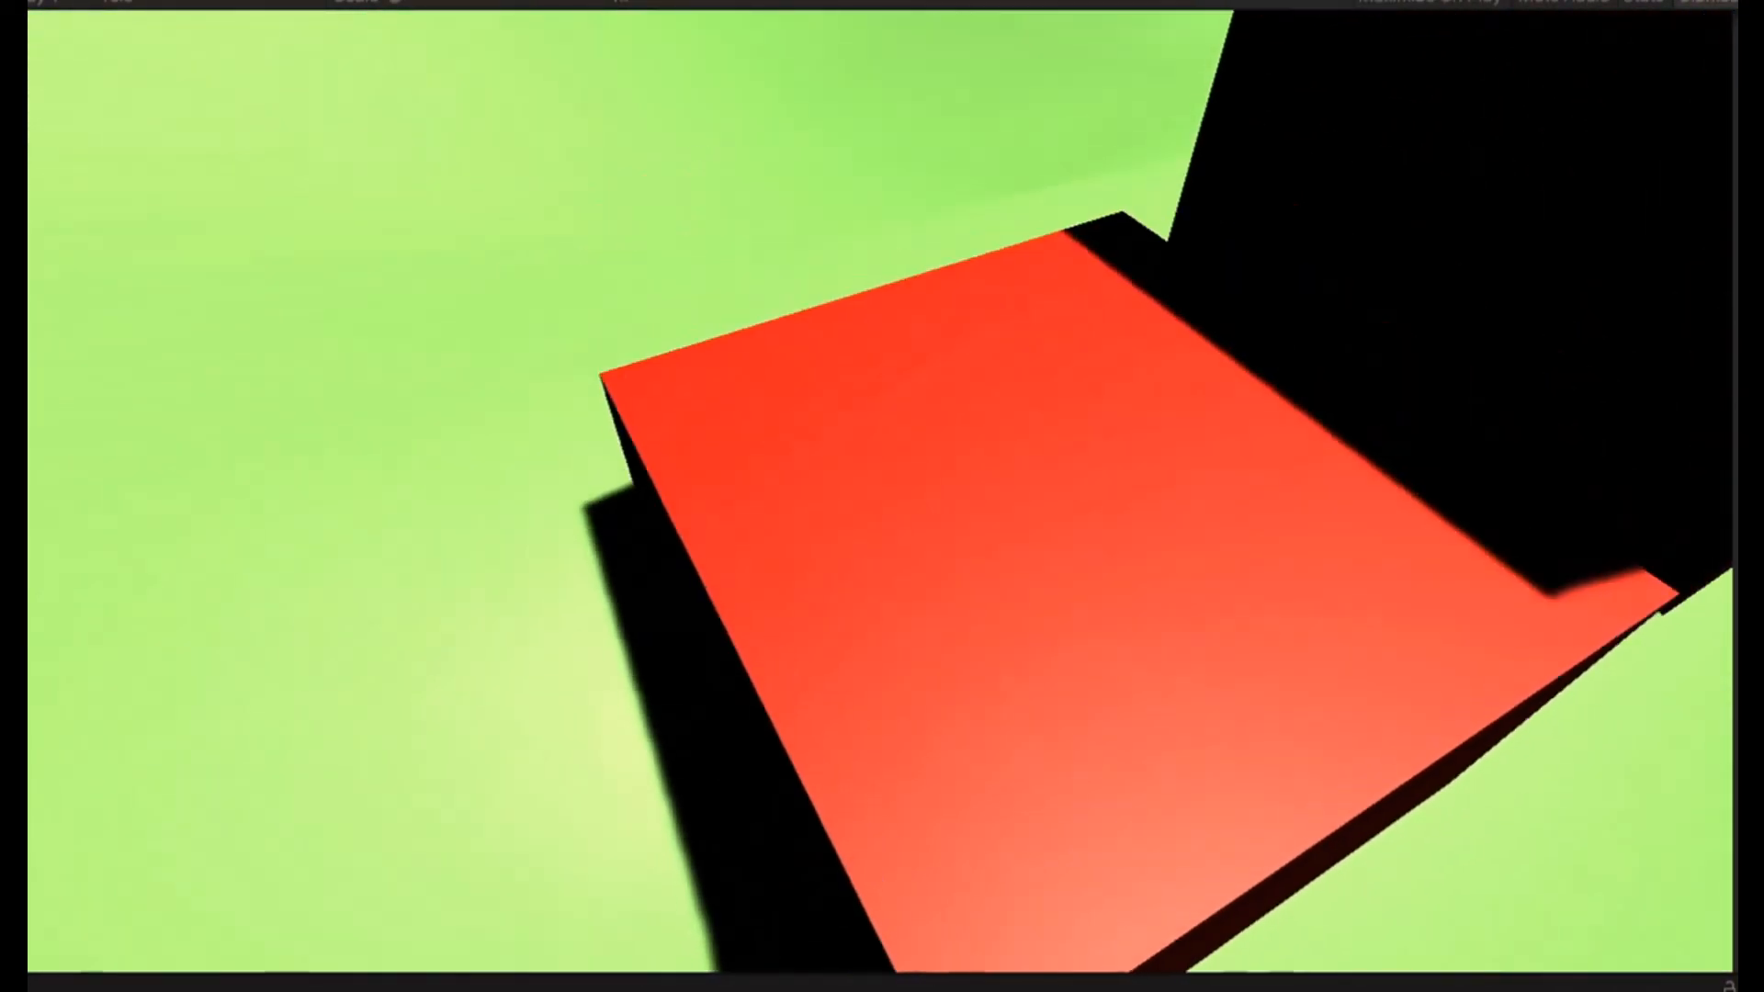
key("space")
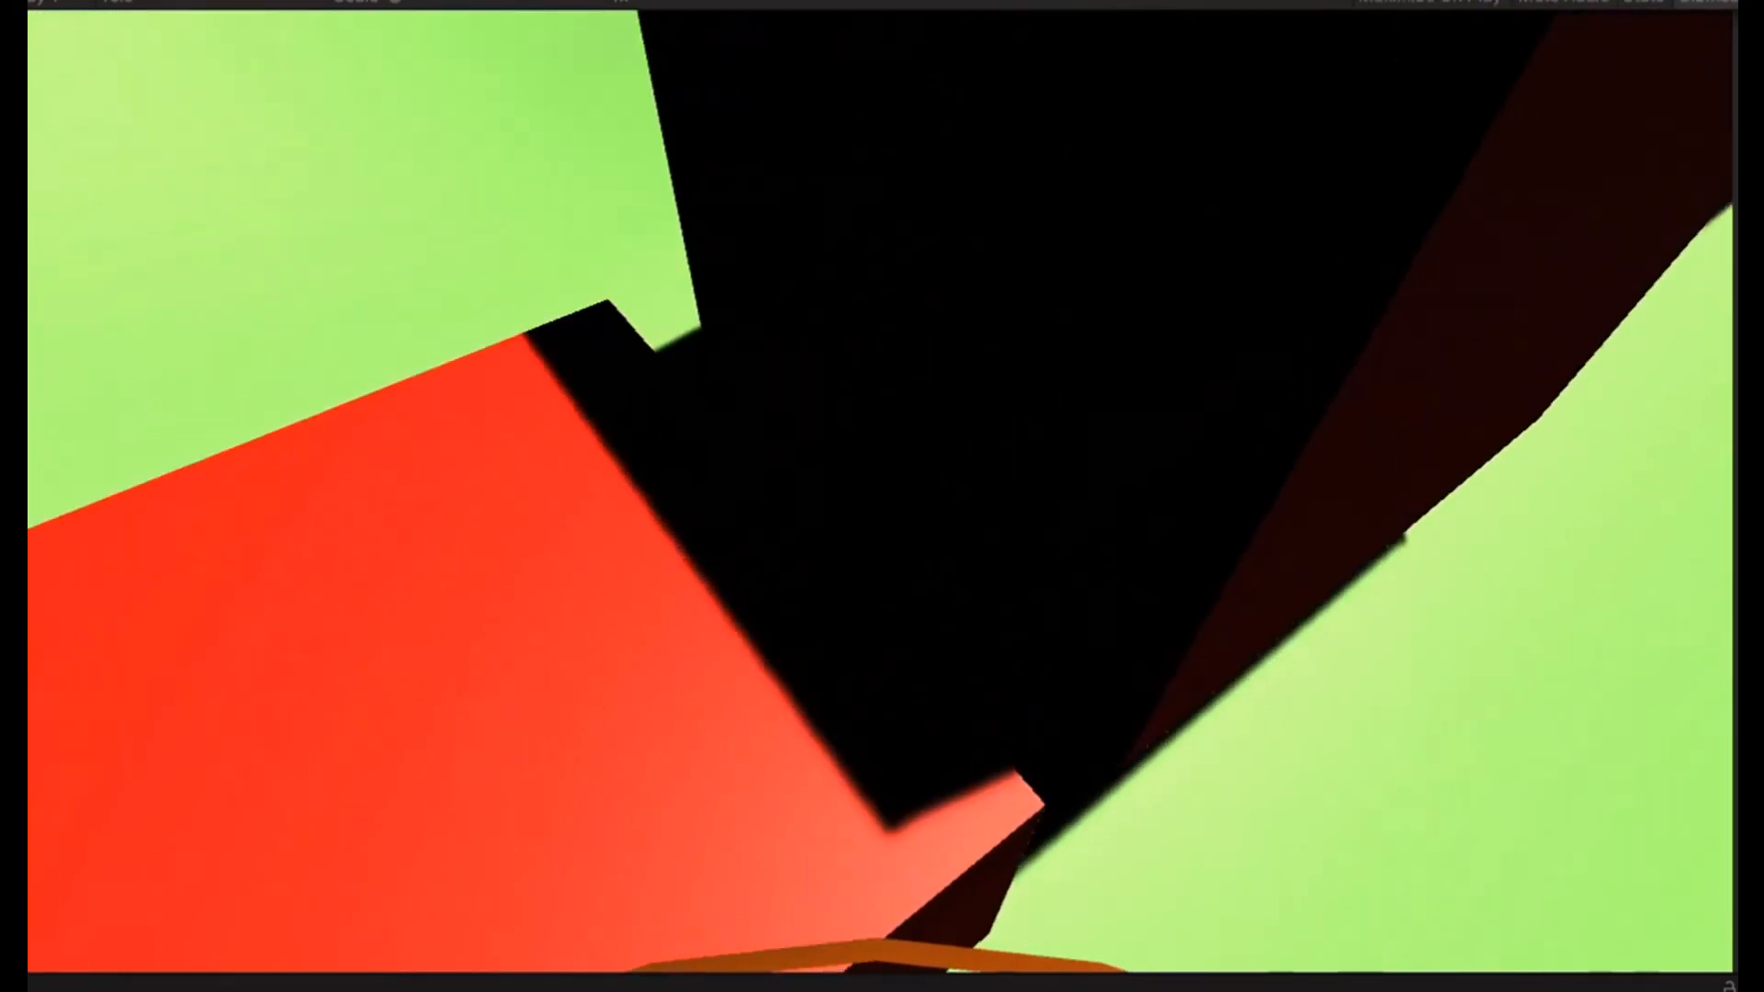